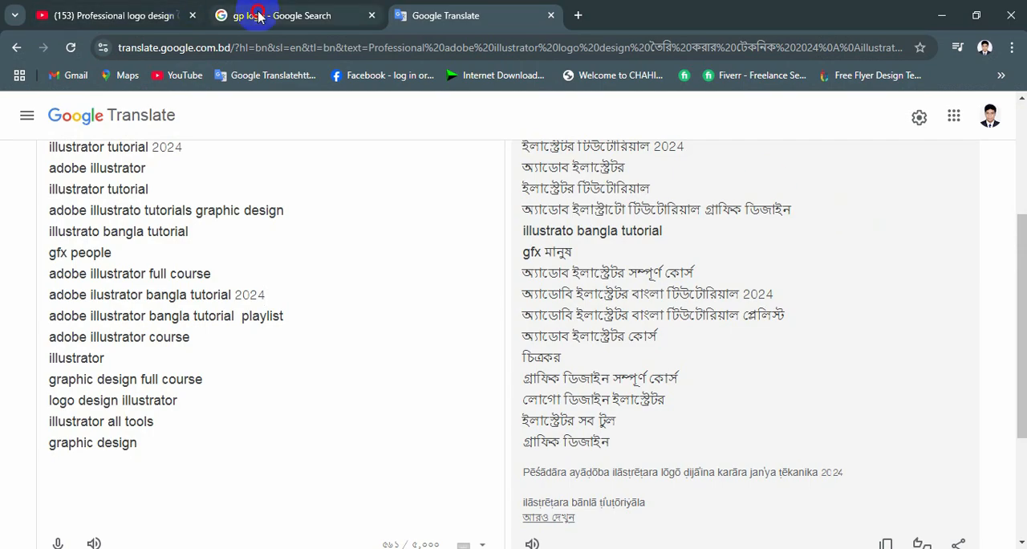
Step: Switch to Chrome and look through the Google image results for "gp logo"
left_click(310, 18)
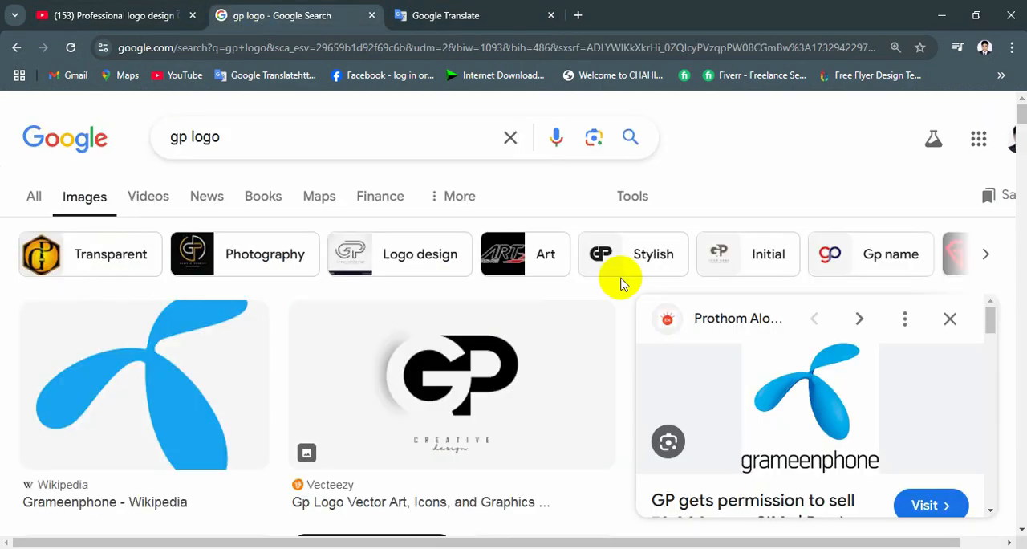
scroll(598, 291, "down", 5)
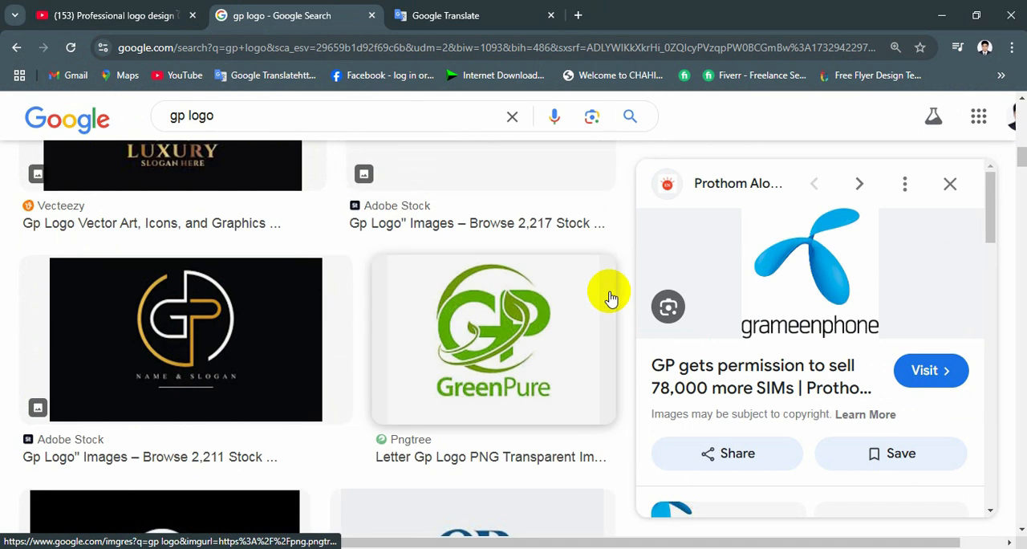
scroll(610, 298, "down", 5)
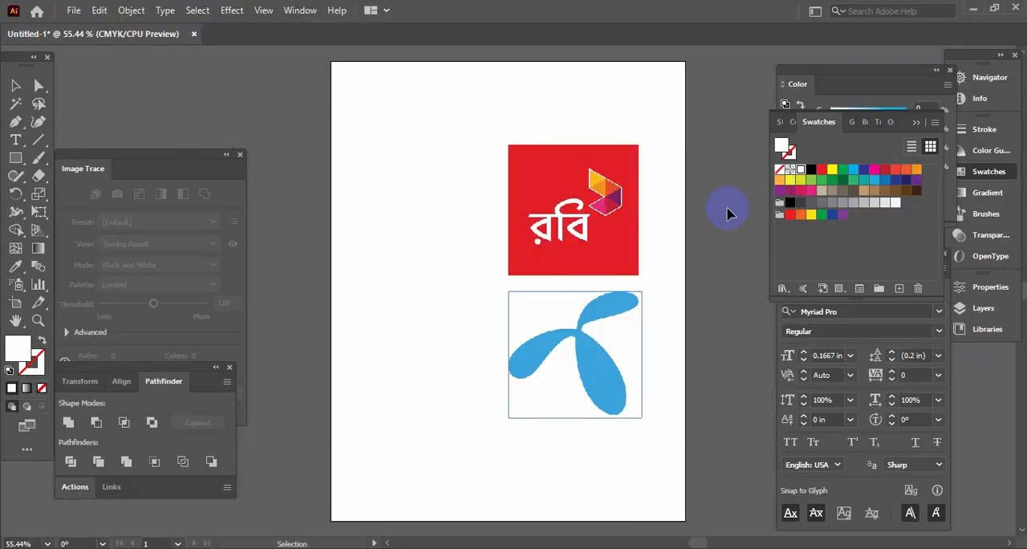
left_click(729, 213)
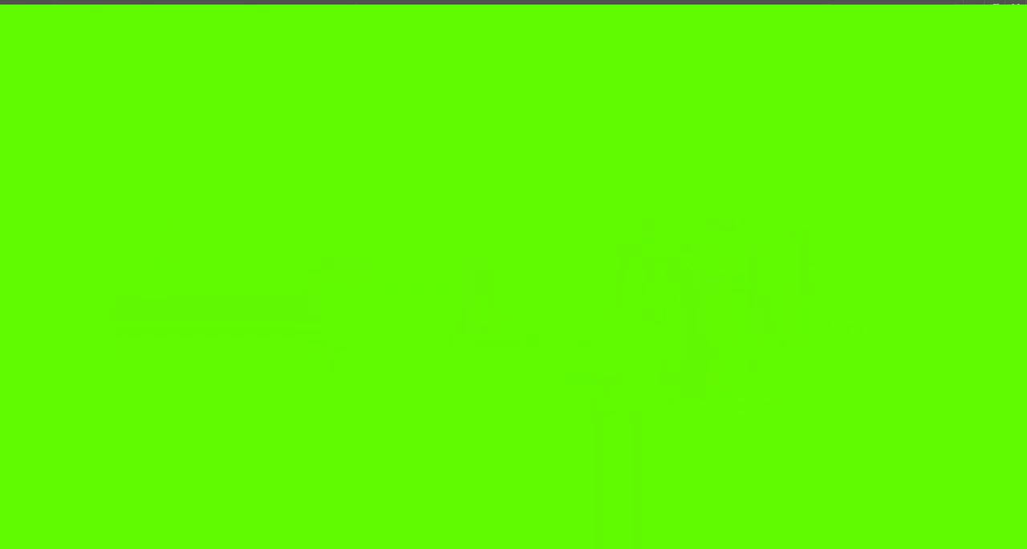
left_click_drag(587, 212, 600, 201)
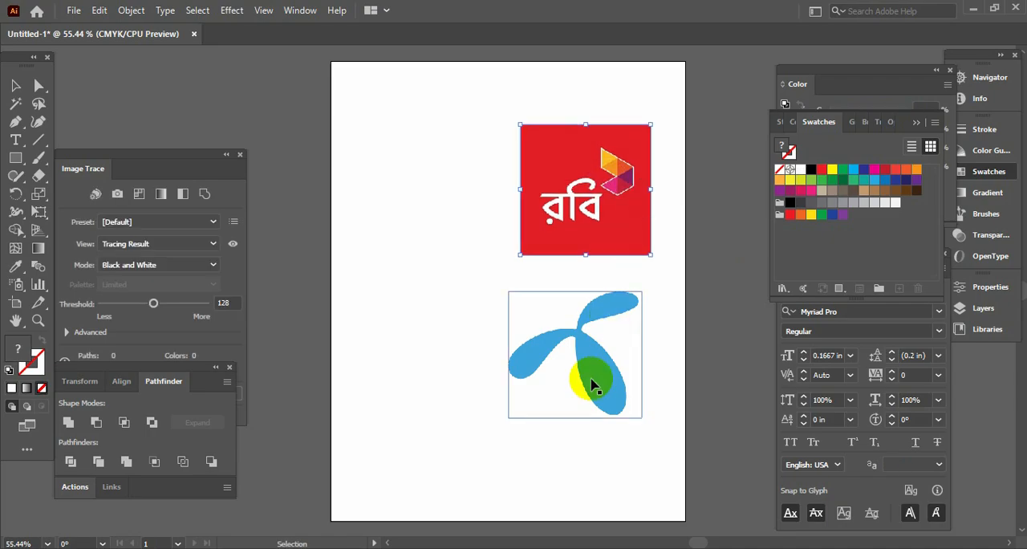
left_click_drag(530, 383, 601, 386)
left_click(670, 344)
left_click(604, 382)
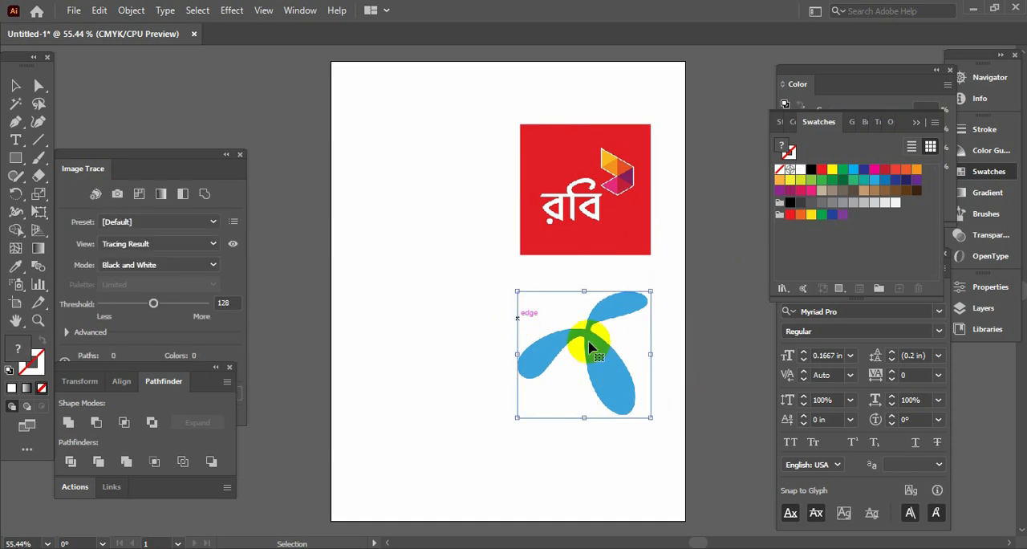
left_click(668, 343)
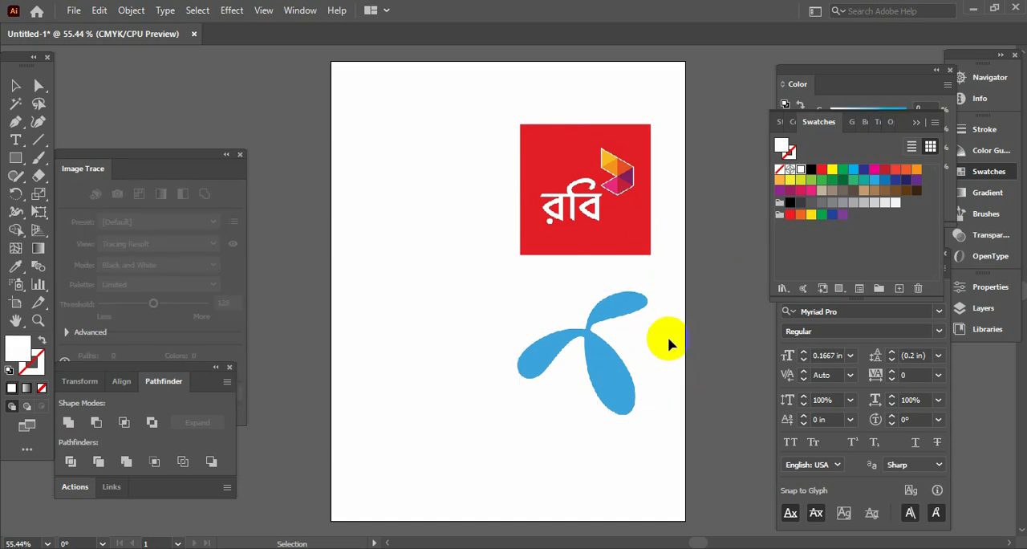
left_click(544, 308)
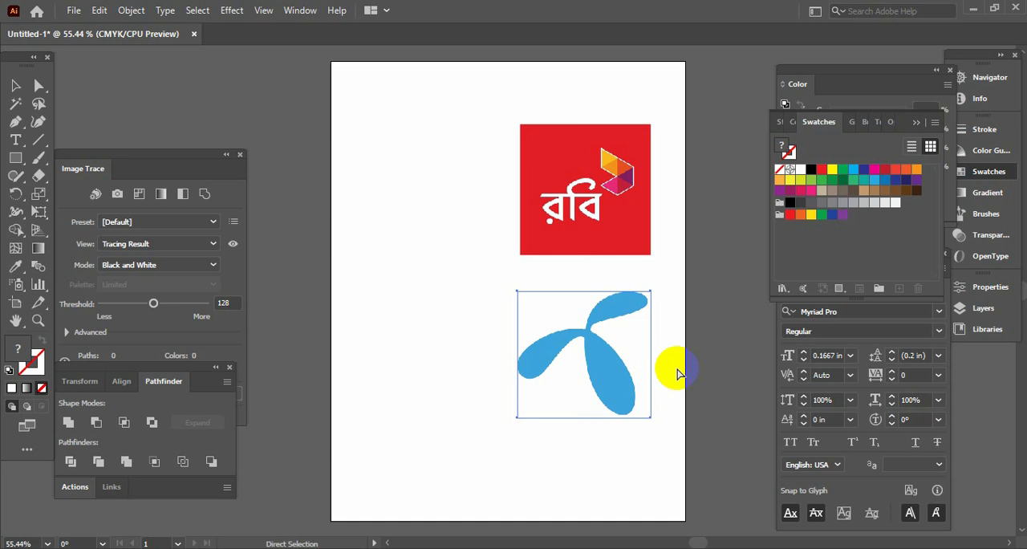
left_click(676, 373)
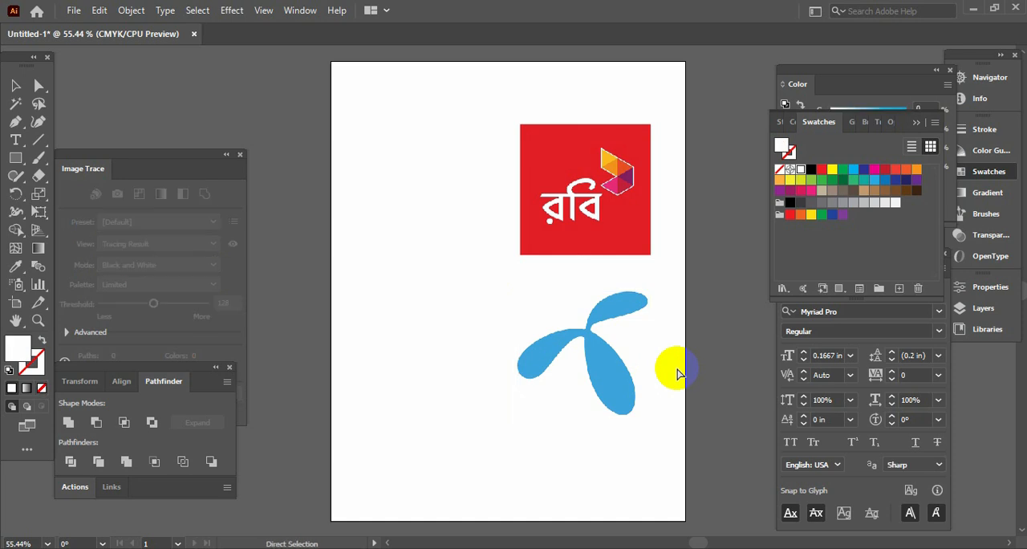
Step: Start a Pen tool path at the outer end of the blue logo's left petal and curve it along the upper edge
key("ctrl+plus")
key("ctrl+plus")
key("ctrl+plus")
key("Tab")
key("space")
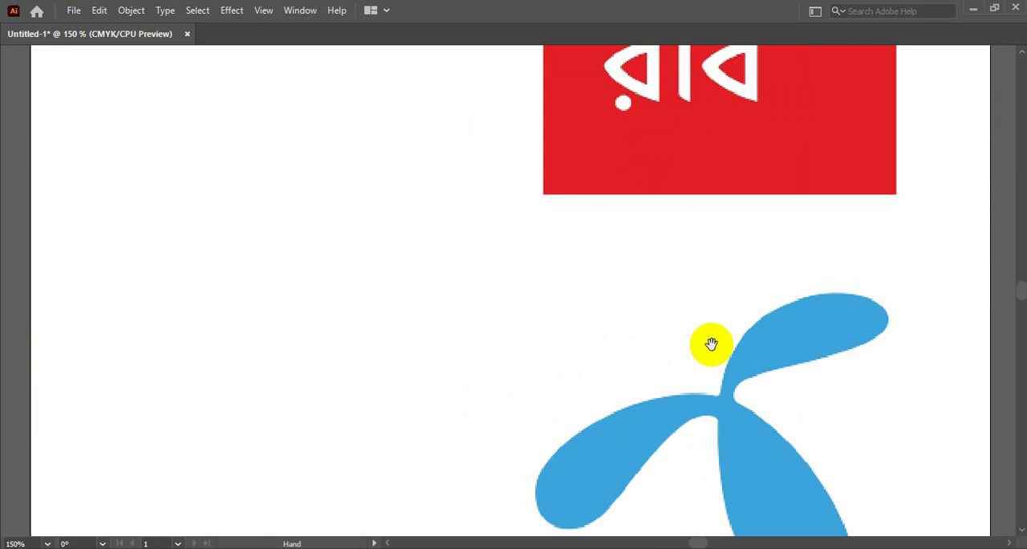
left_click_drag(711, 344, 713, 289)
key("Tab")
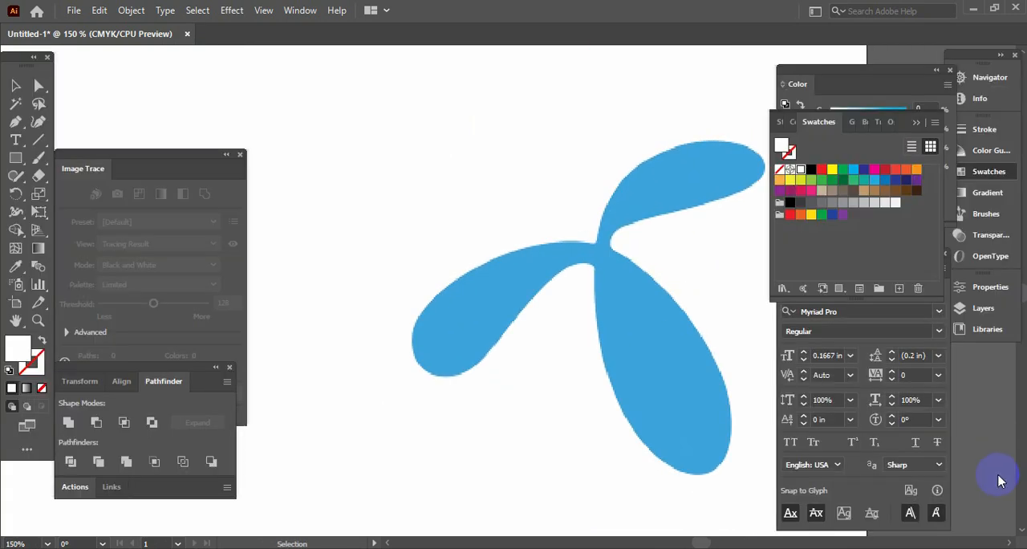
left_click(14, 124)
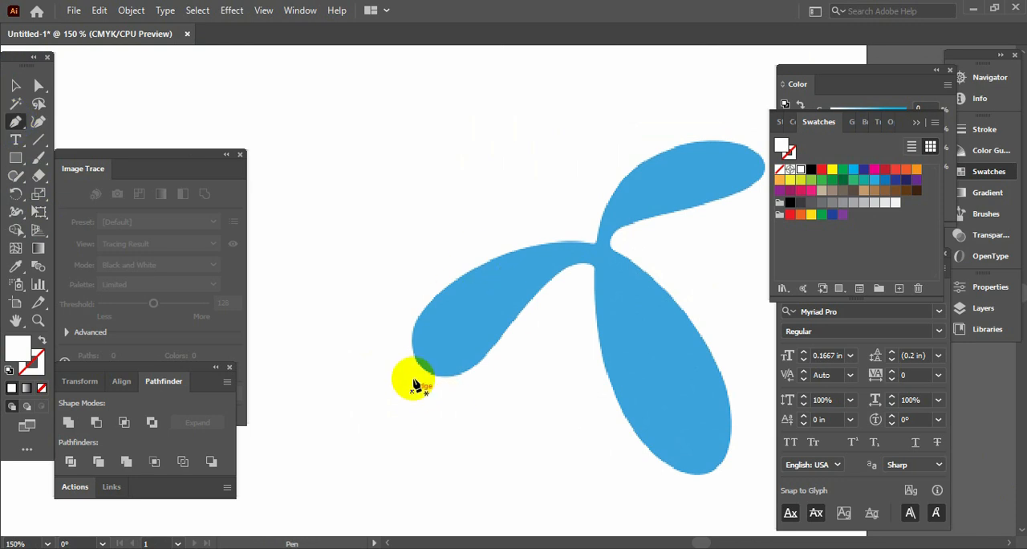
key("ctrl+equal")
key("Tab")
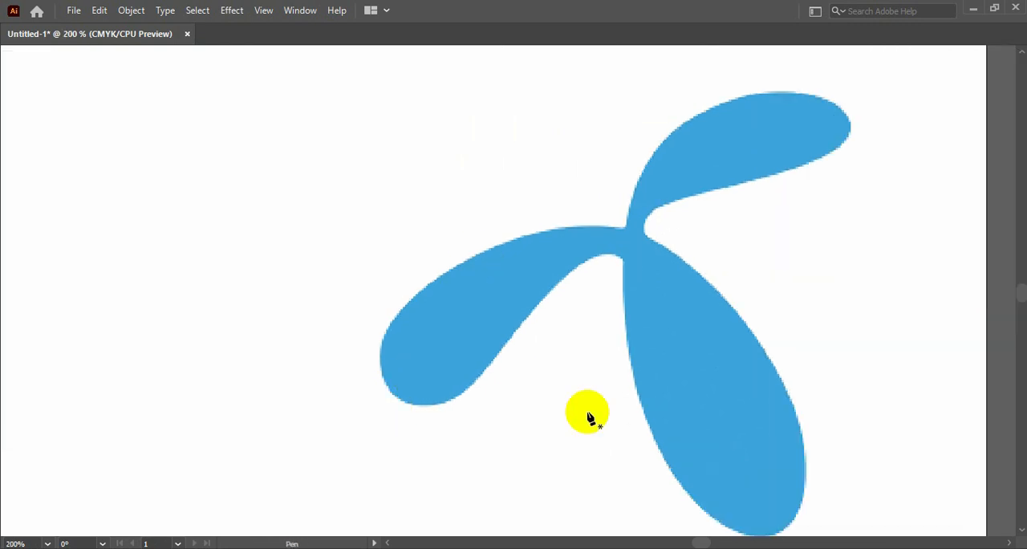
left_click(381, 369)
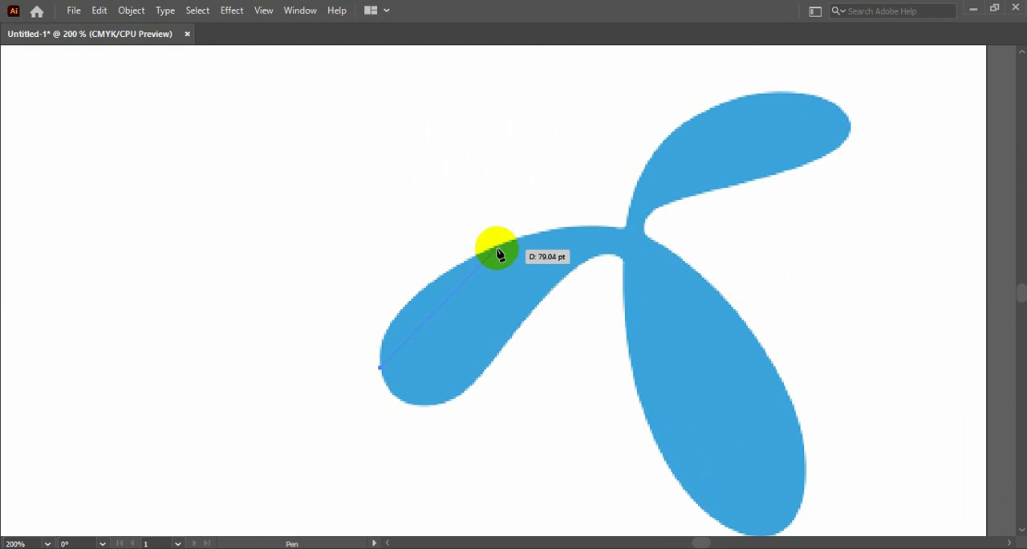
mouse_move(500, 247)
left_mouse_down()
mouse_move(585, 225)
mouse_move(635, 188)
mouse_move(491, 240)
mouse_move(500, 245)
left_mouse_up()
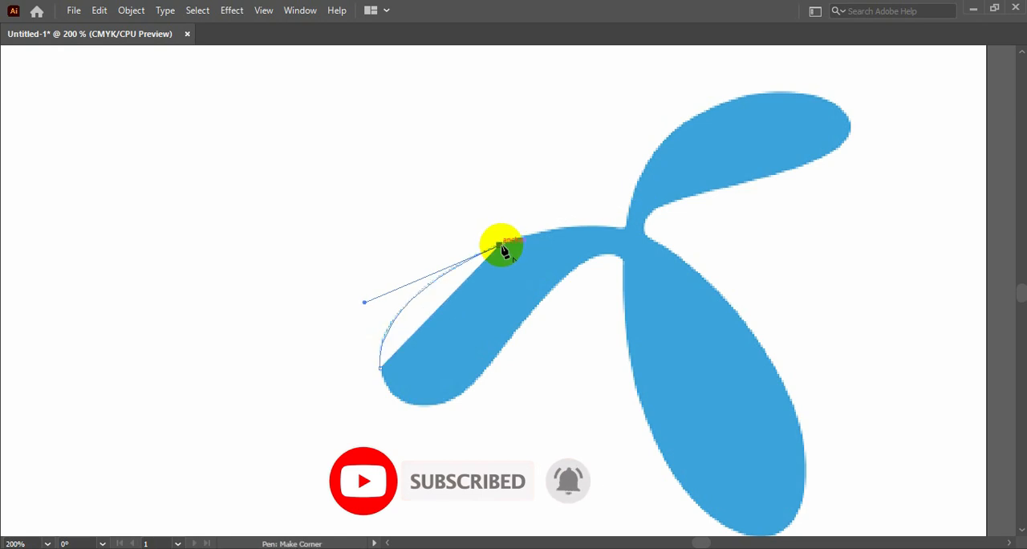
Step: Swap the path's fill and stroke, and continue the outline through the petal junction to the base of the upper petal
key("Tab")
left_click(41, 342)
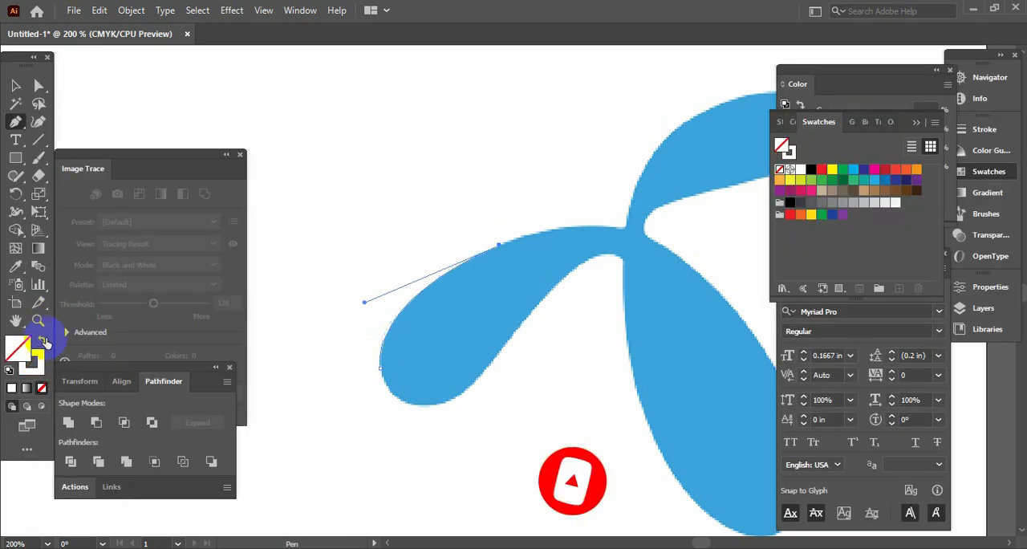
left_click(620, 231)
left_click_drag(624, 235, 446, 283)
key("space")
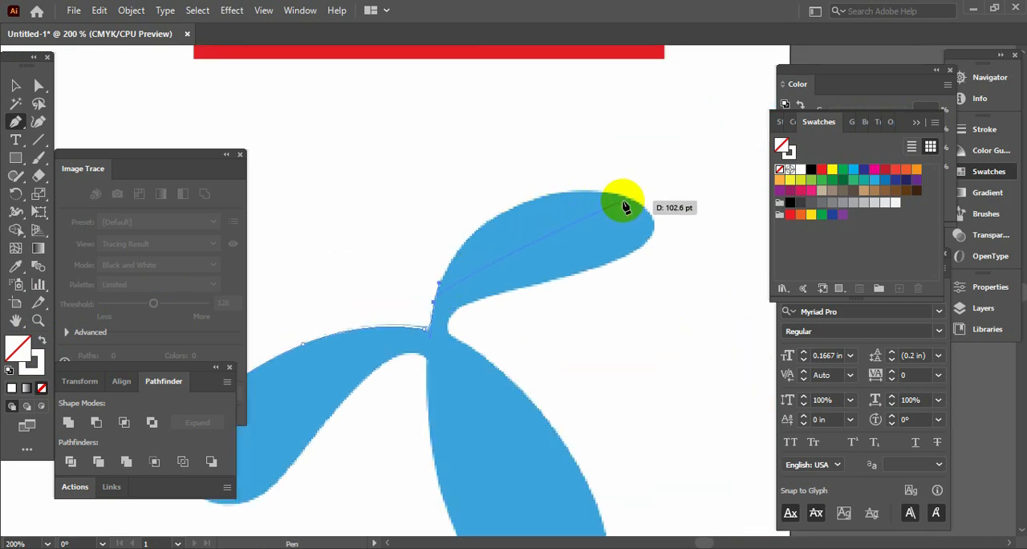
Step: Trace the upper petal's top edge and its rounded tip with curved segments
left_click_drag(626, 202, 767, 230)
left_click(628, 203)
left_click_drag(628, 200, 598, 287)
left_click(635, 251)
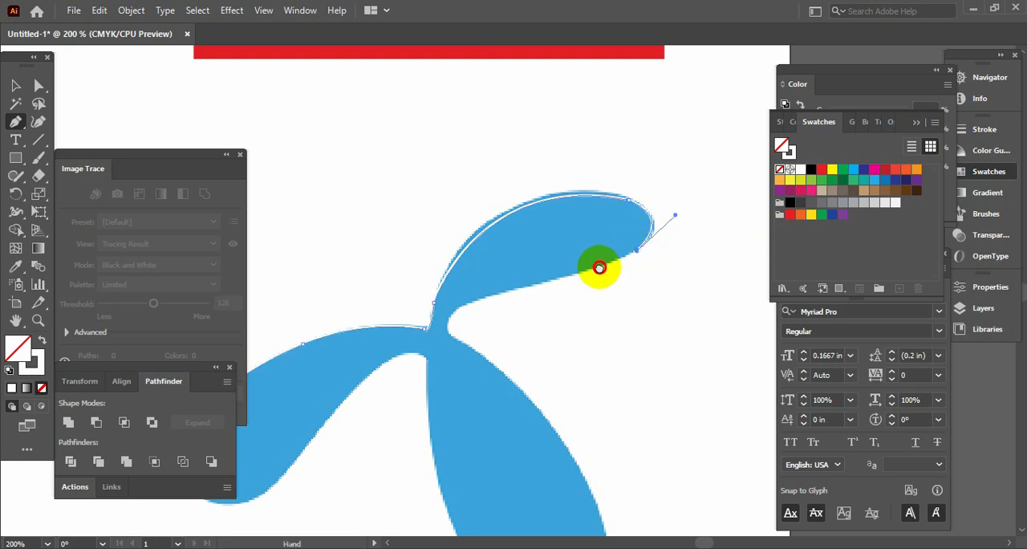
Step: Continue the outline along the upper petal's underside and around the inner notch to the start of the lower petal
key("space")
left_click_drag(601, 268, 607, 180)
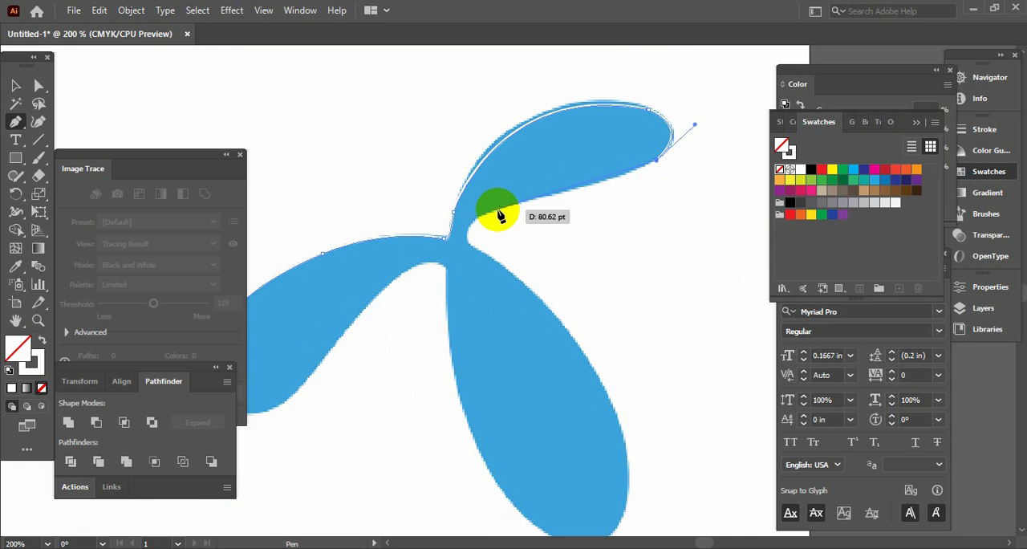
left_click_drag(504, 207, 485, 254)
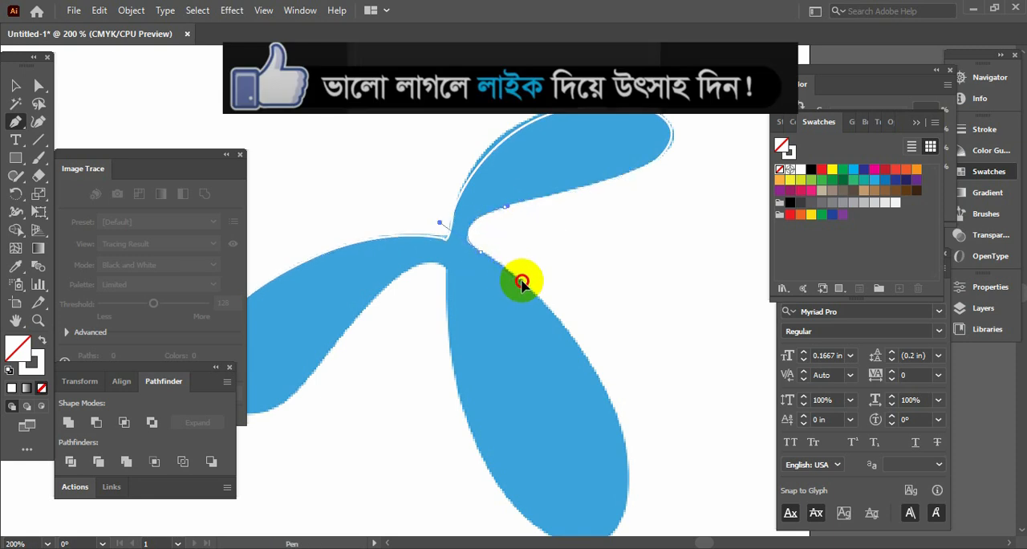
left_click_drag(508, 267, 507, 268)
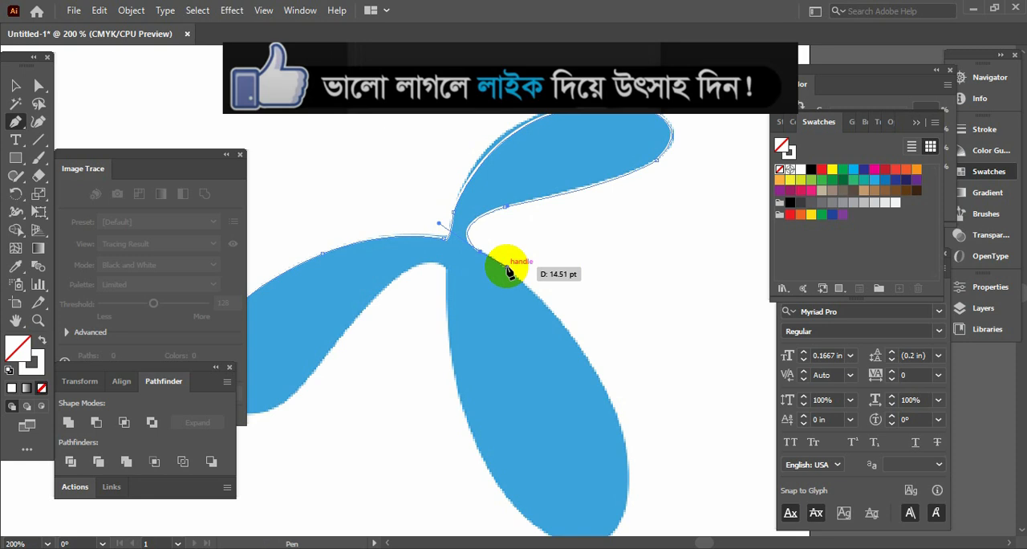
left_click_drag(531, 308, 502, 147)
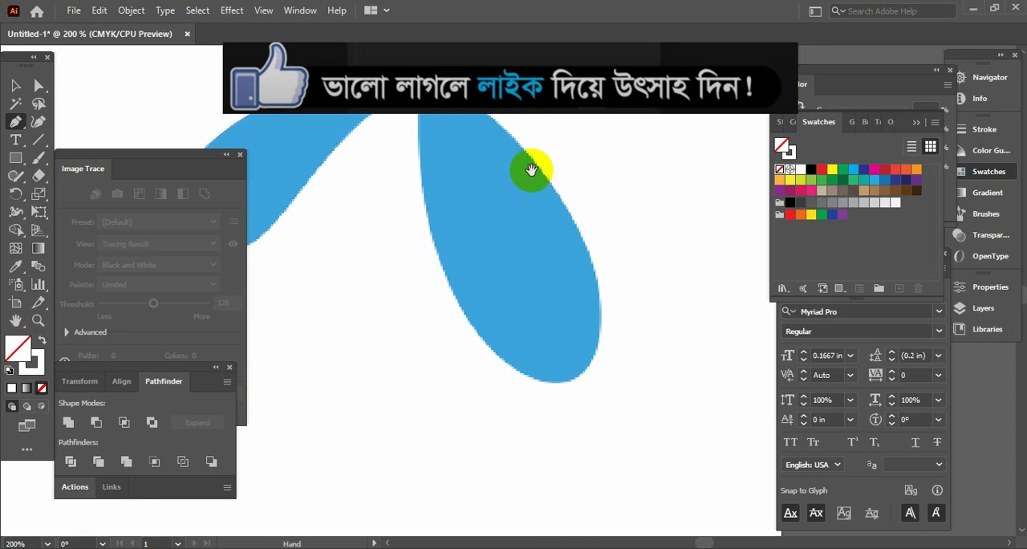
Step: Trace the lower petal's outer edge down to its rounded end, removing the outgoing handles at the anchors
left_click_drag(591, 261, 612, 339)
left_click(593, 262)
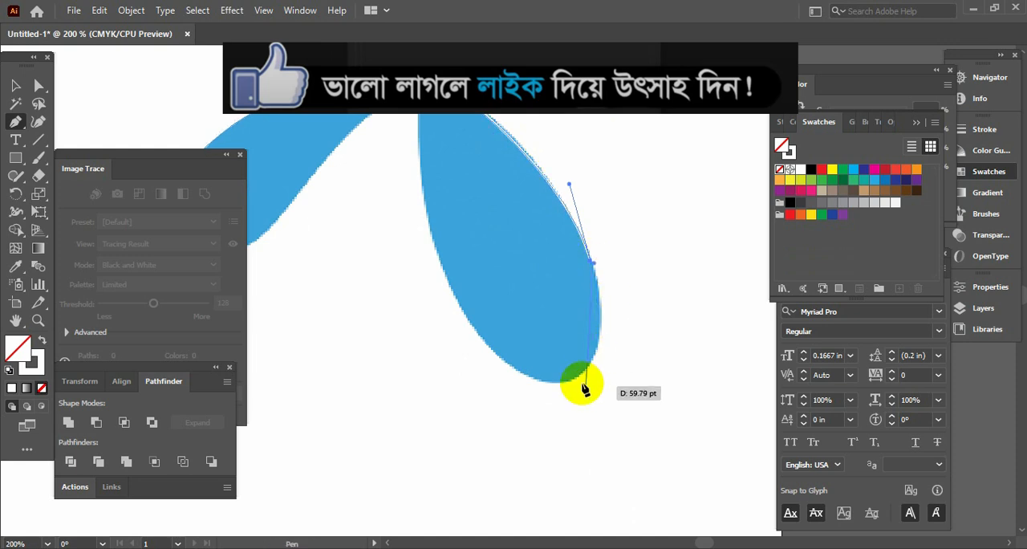
left_click_drag(579, 376, 542, 407)
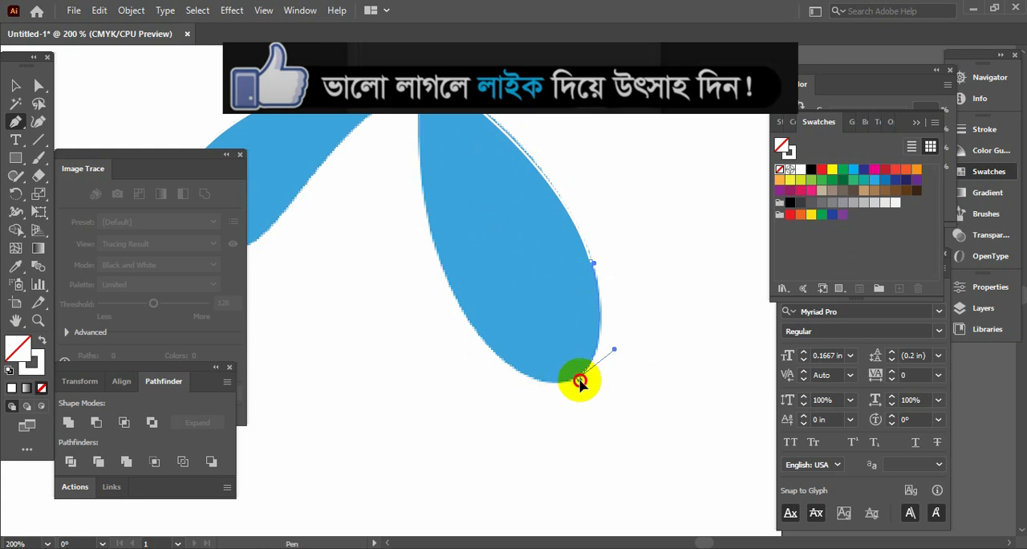
left_click(579, 377)
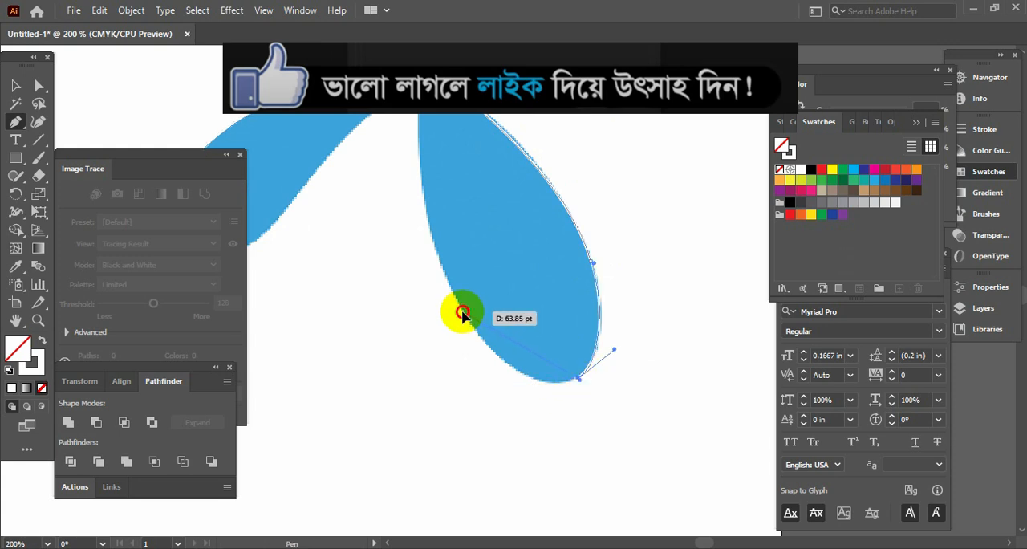
Step: Trace the lower petal's inner edge from its rounded end back up to the petal junction
left_click_drag(462, 313, 397, 212)
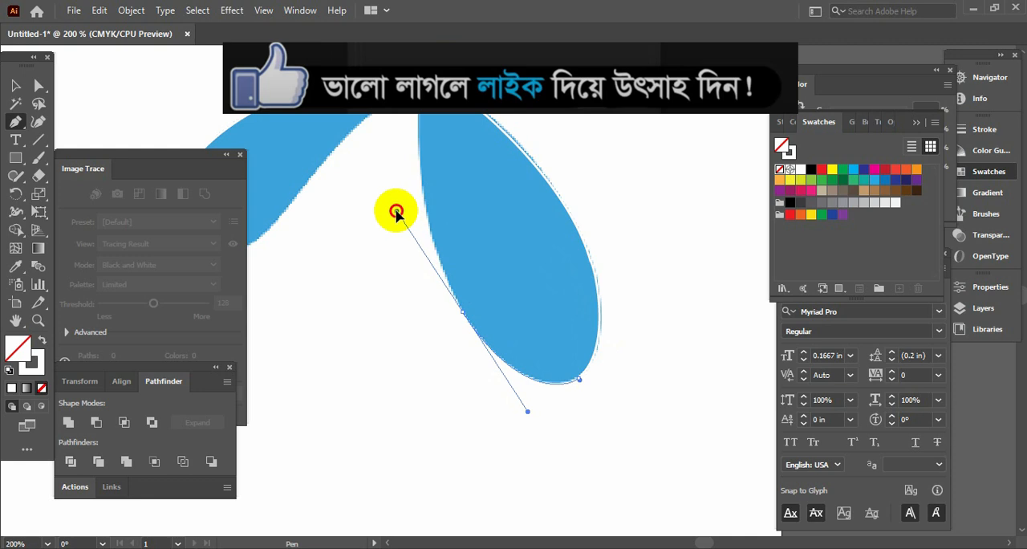
left_click(462, 313)
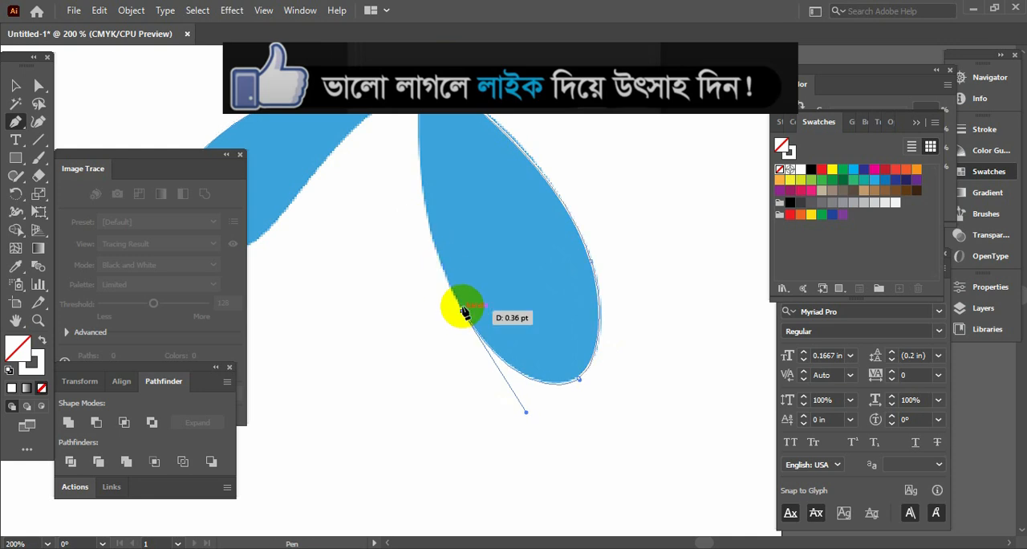
left_click(423, 116)
scroll(417, 160, "up", 4)
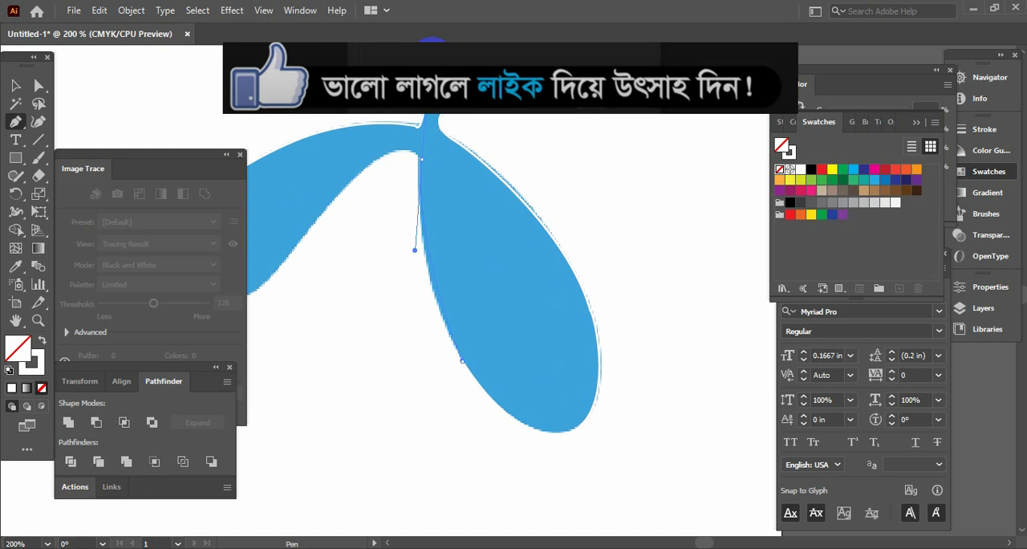
left_click_drag(421, 196, 411, 306)
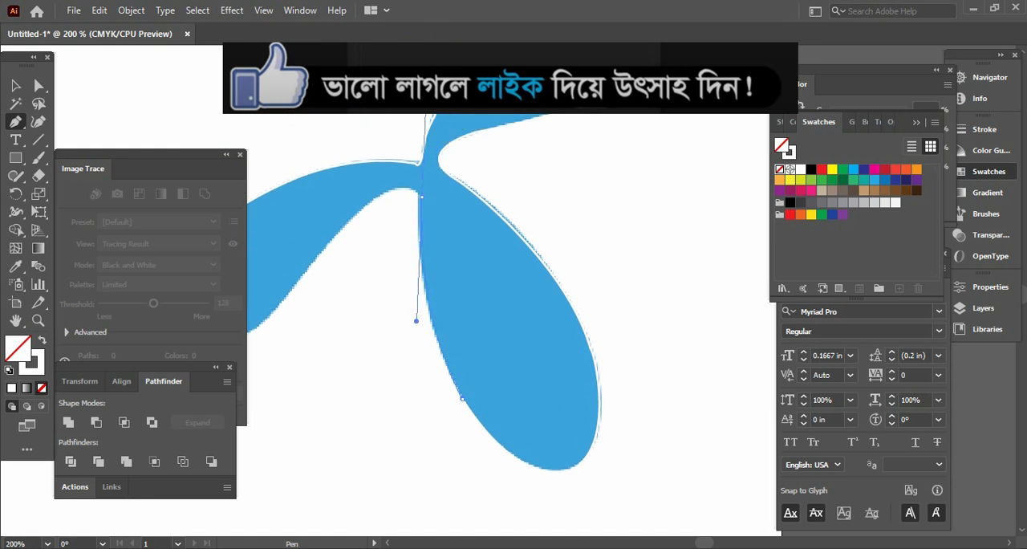
left_click(421, 195)
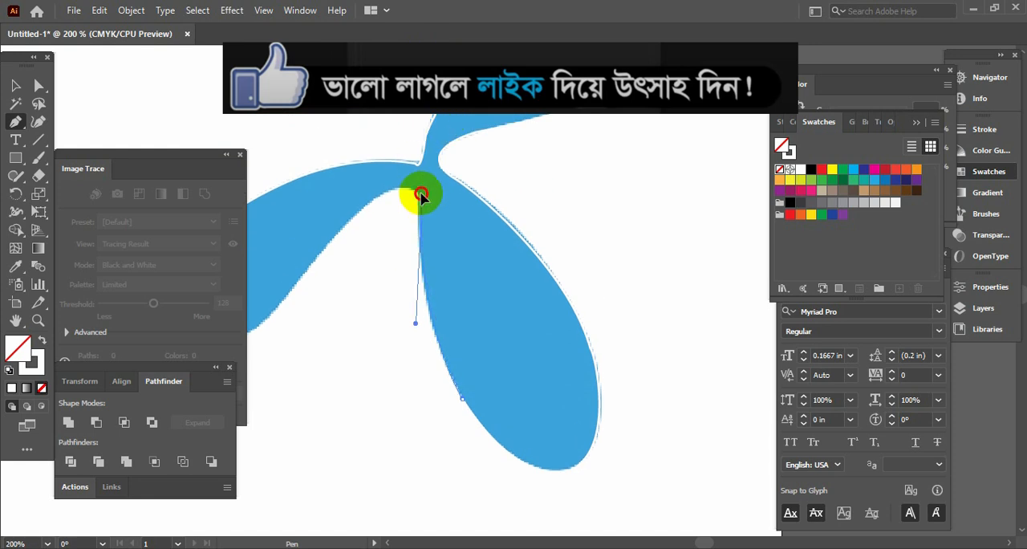
Step: Trace the left petal's underside and rounded end, and close the path at its starting anchor
key("space")
left_click_drag(388, 231, 441, 151)
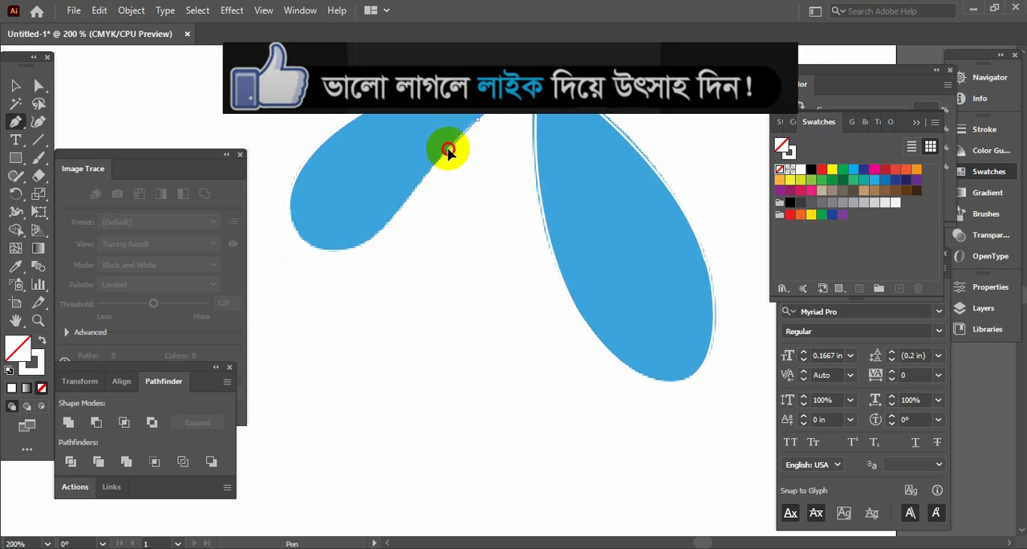
left_click_drag(449, 149, 451, 153)
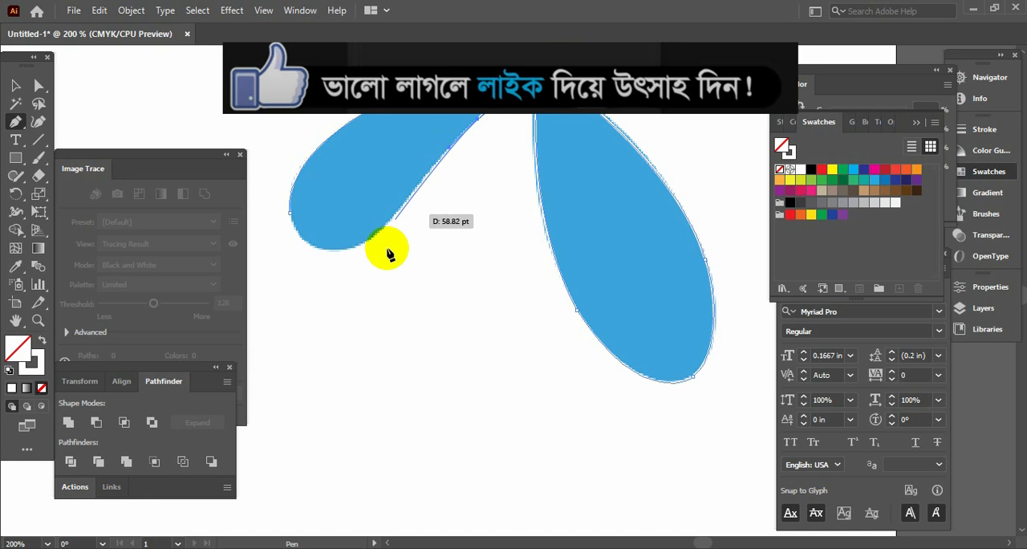
mouse_move(365, 237)
left_mouse_down()
mouse_move(377, 241)
mouse_move(298, 225)
mouse_move(262, 147)
left_mouse_up()
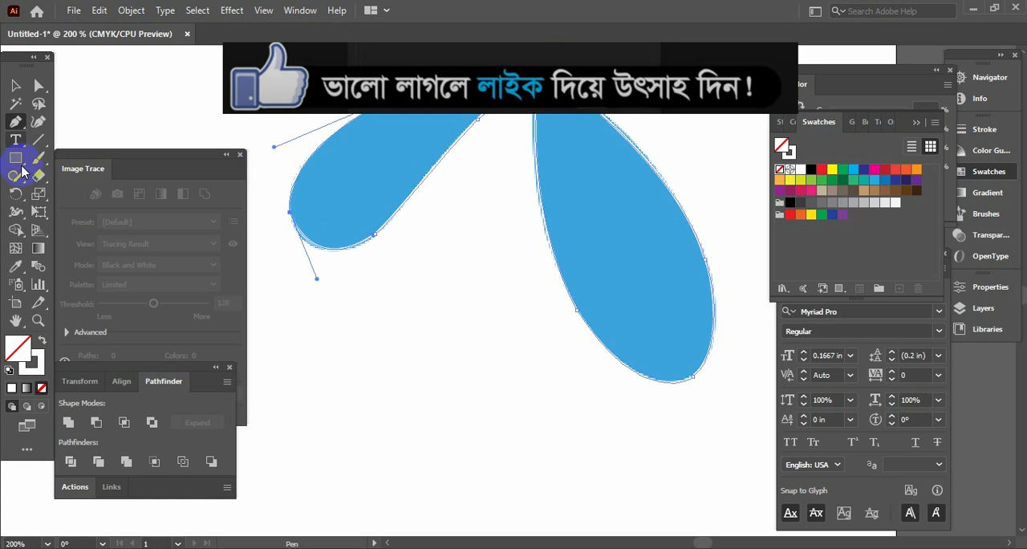
Step: Swap the closed shape's fill and stroke, and fill it with red without a stroke
left_click(42, 342)
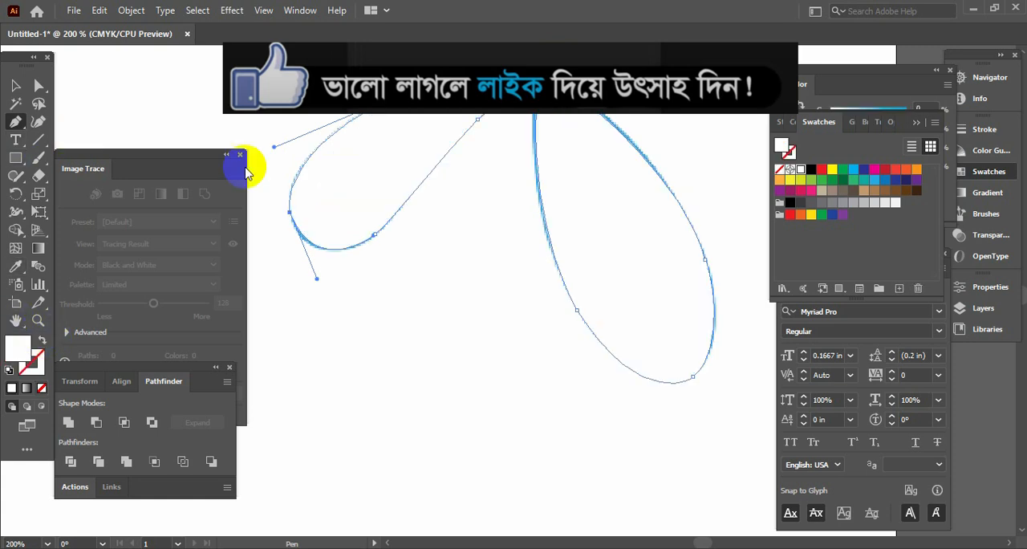
left_click(823, 170)
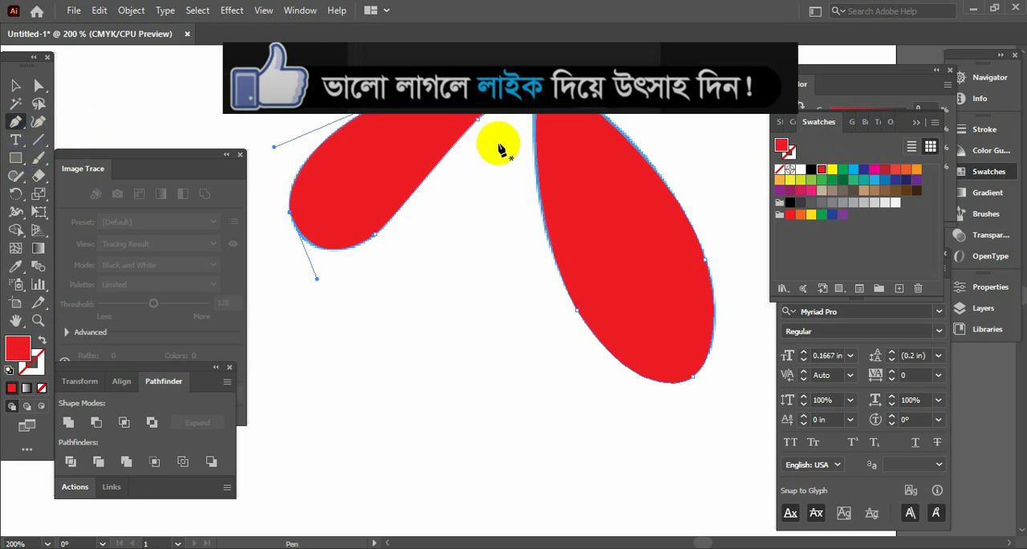
key("space")
left_click_drag(500, 227, 502, 387)
left_click(15, 85)
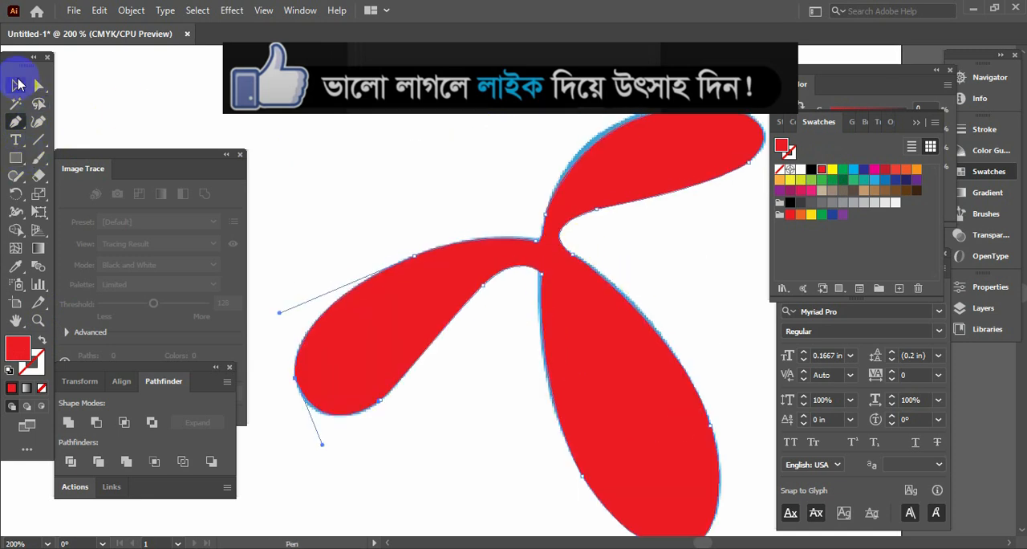
Step: Select the red traced shape and smooth the upper corner where the left and upper petals meet with the Smooth tool
left_click_drag(257, 120, 516, 267)
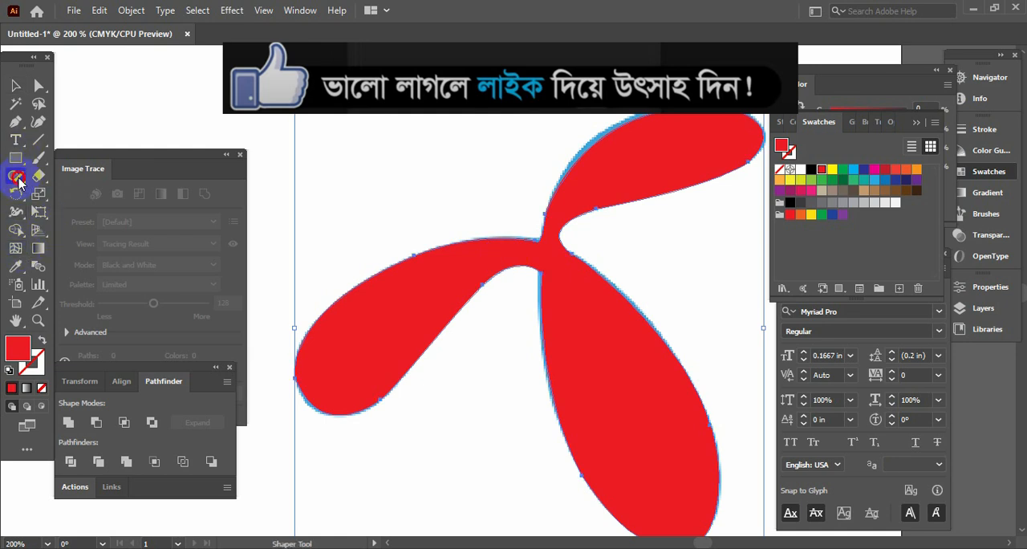
left_click_drag(18, 180, 56, 213)
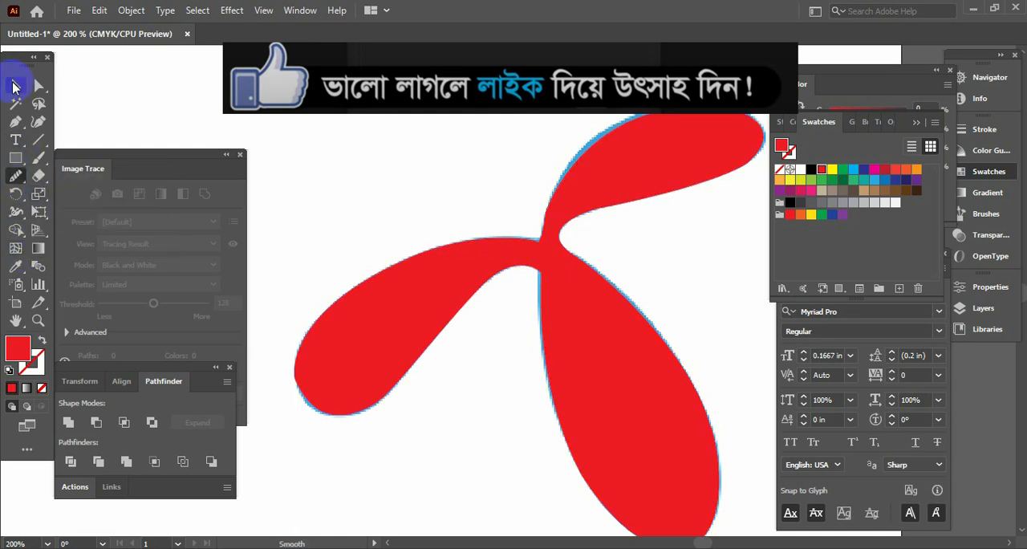
left_click(14, 85)
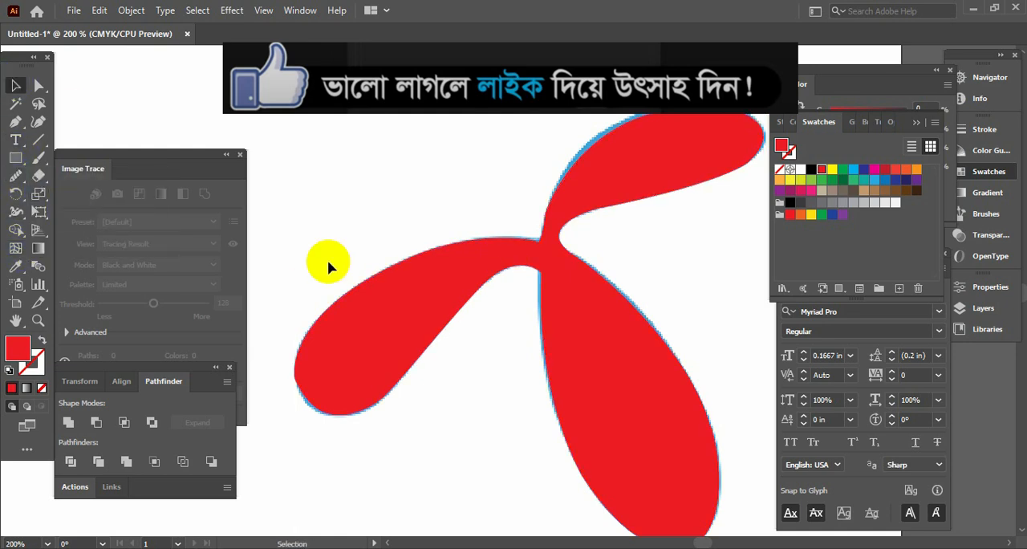
left_click(16, 175)
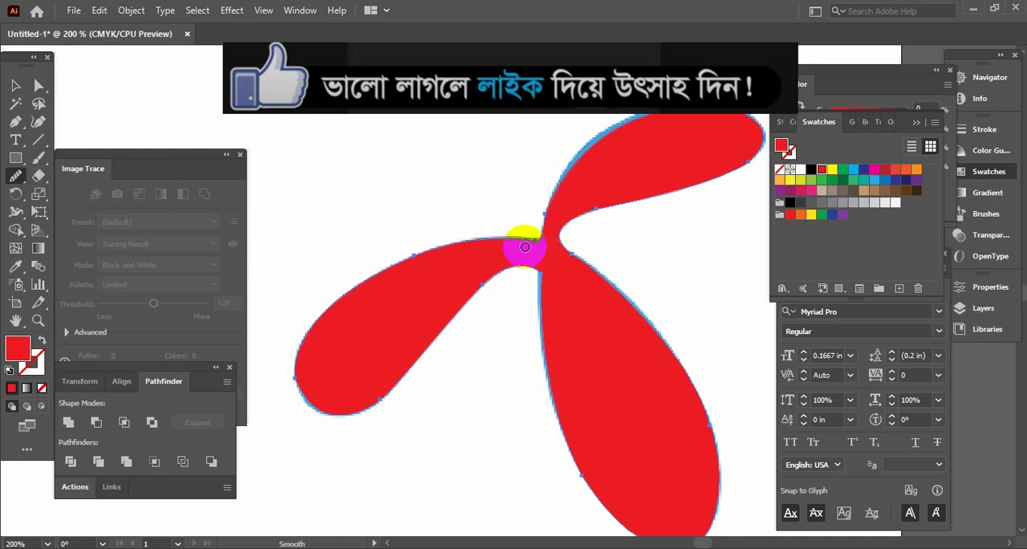
left_click_drag(528, 241, 542, 229)
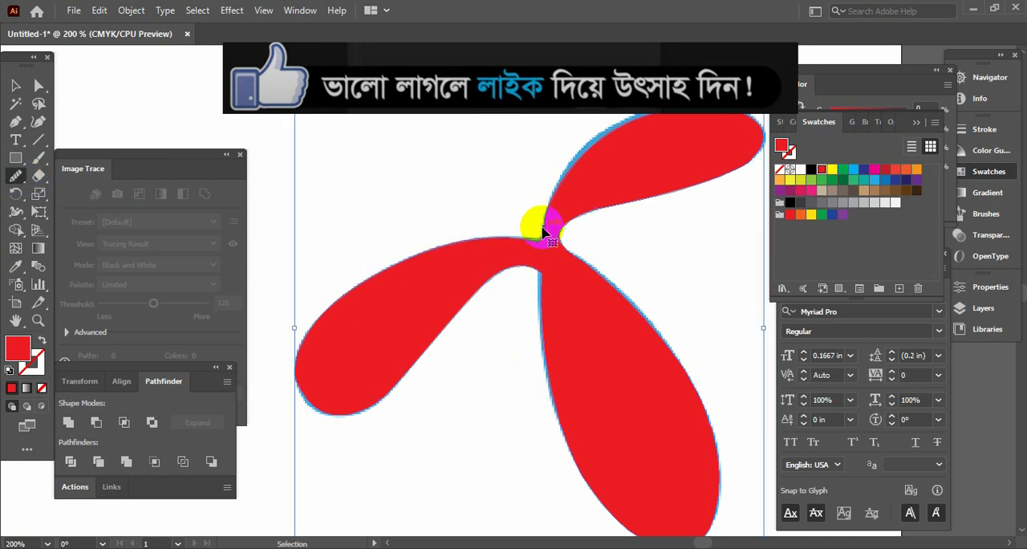
Step: Smooth the lower corner of the petal junction, between the left and lower petals
key("ctrl+plus")
key("ctrl+plus")
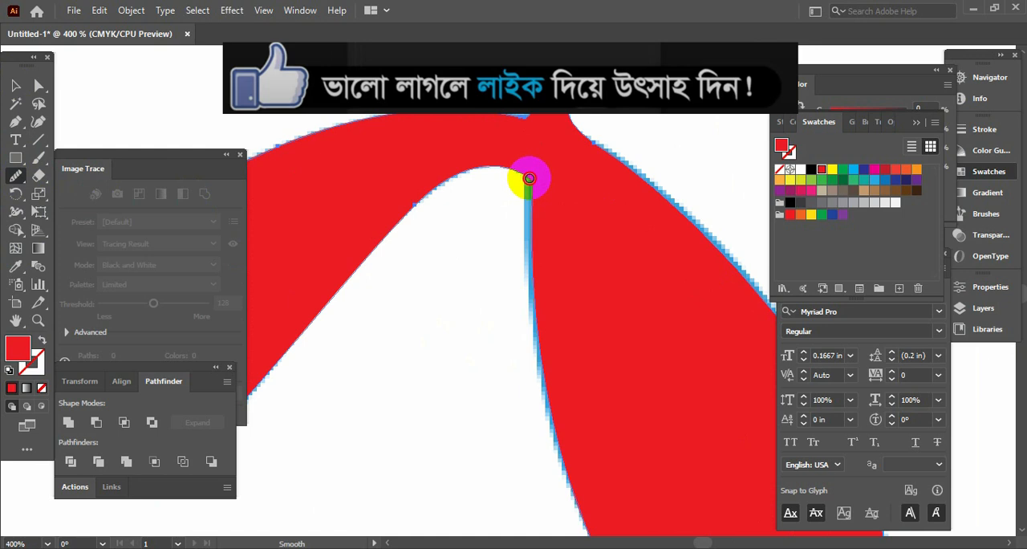
mouse_move(529, 178)
left_mouse_down()
mouse_move(526, 204)
mouse_move(591, 133)
mouse_move(574, 119)
mouse_move(602, 151)
mouse_move(530, 119)
left_mouse_up()
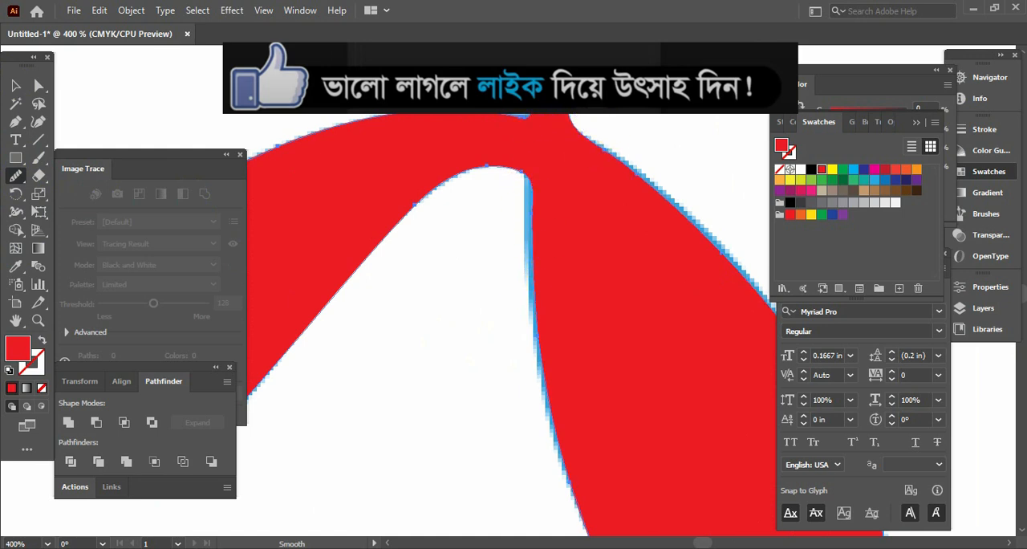
mouse_move(498, 165)
left_mouse_down()
mouse_move(479, 172)
mouse_move(529, 181)
left_mouse_up()
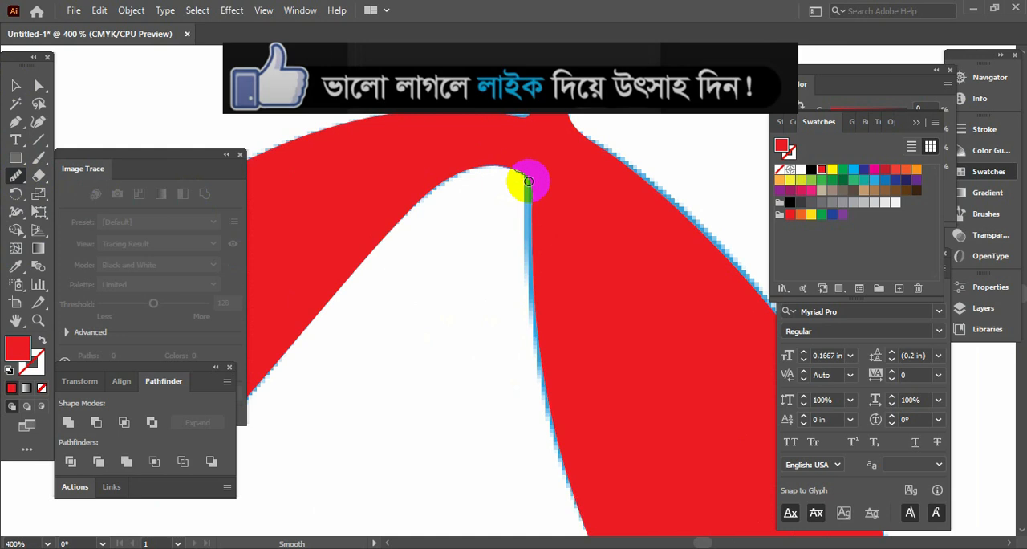
key("Tab")
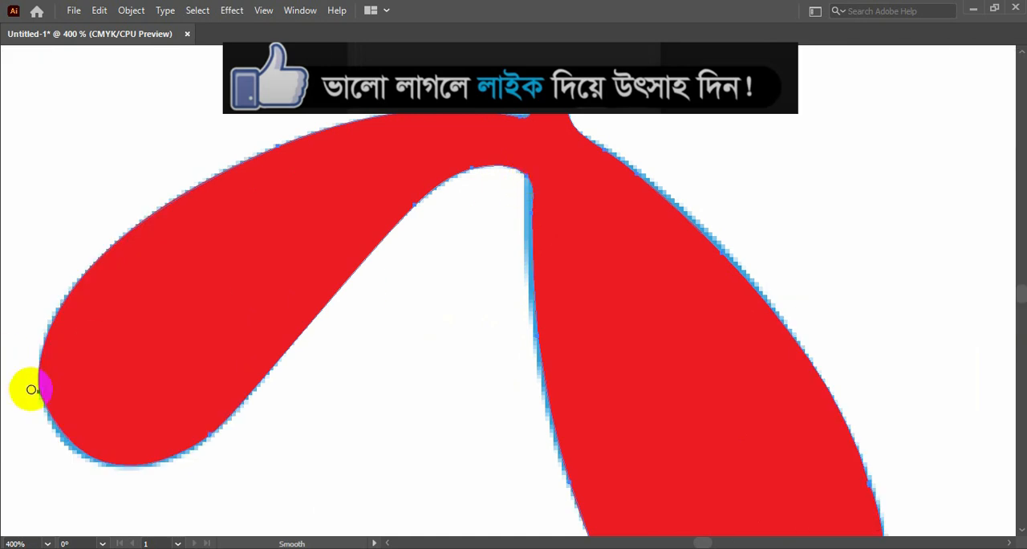
Step: Smooth the outline around the left petal's end, the upper petal's base and the lower petal's edges
mouse_move(31, 389)
left_mouse_down()
mouse_move(46, 415)
mouse_move(47, 399)
mouse_move(93, 388)
mouse_move(226, 414)
mouse_move(188, 451)
mouse_move(435, 184)
left_mouse_up()
mouse_move(520, 84)
left_mouse_down()
mouse_move(384, 262)
mouse_move(434, 191)
left_mouse_up()
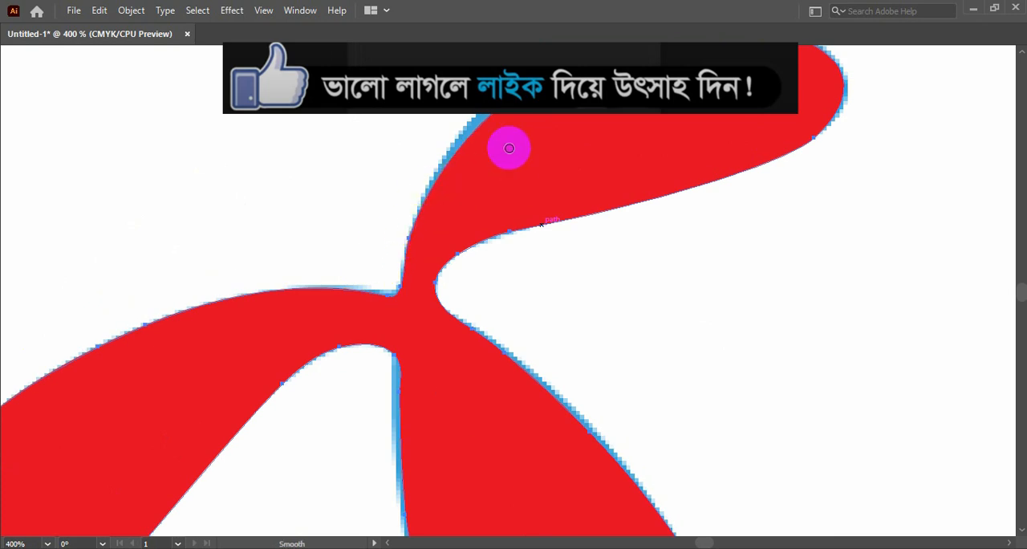
mouse_move(510, 148)
left_mouse_down()
mouse_move(435, 245)
mouse_move(455, 280)
left_mouse_up()
left_click_drag(681, 292, 709, 262)
left_click_drag(558, 367, 630, 161)
left_click_drag(569, 295, 524, 109)
left_click_drag(535, 308, 492, 186)
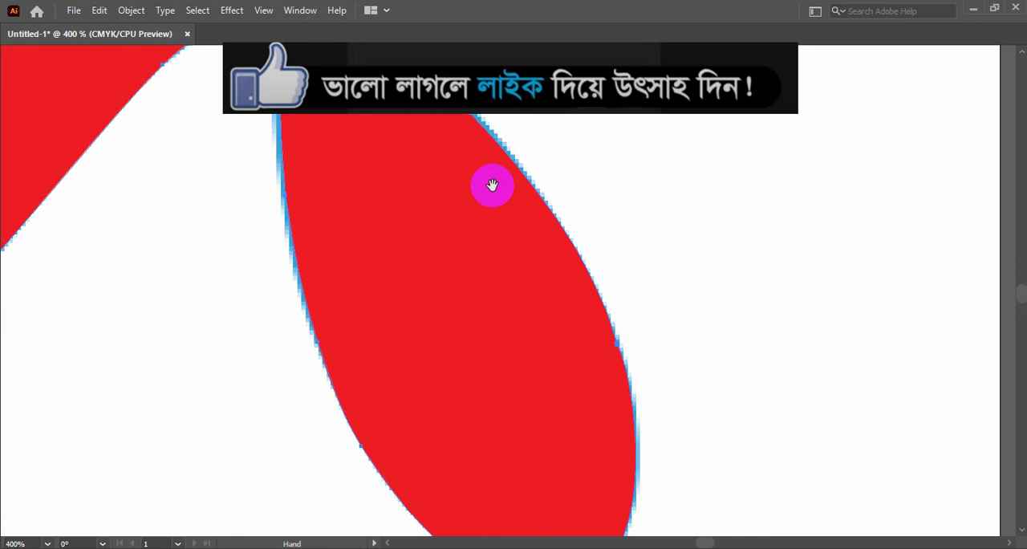
left_click_drag(610, 363, 615, 304)
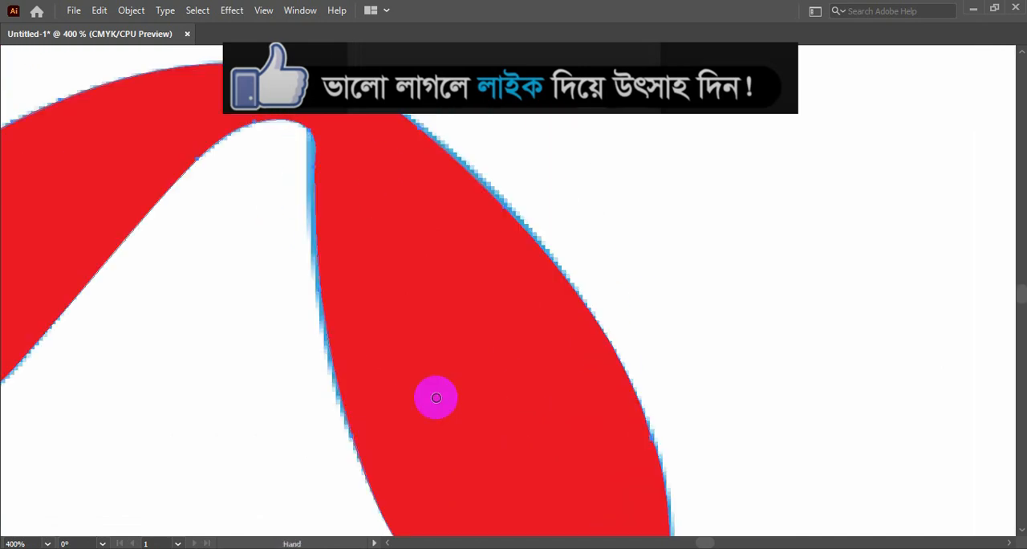
Step: Move the red traced shape off the reference to the empty space left of the blue logo image
key("v")
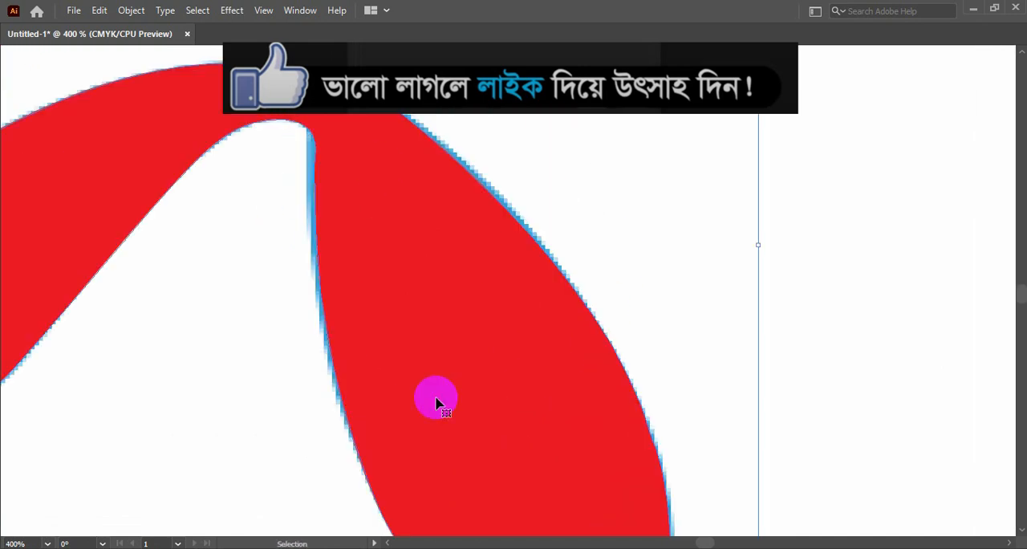
key("ctrl+0")
key("Tab")
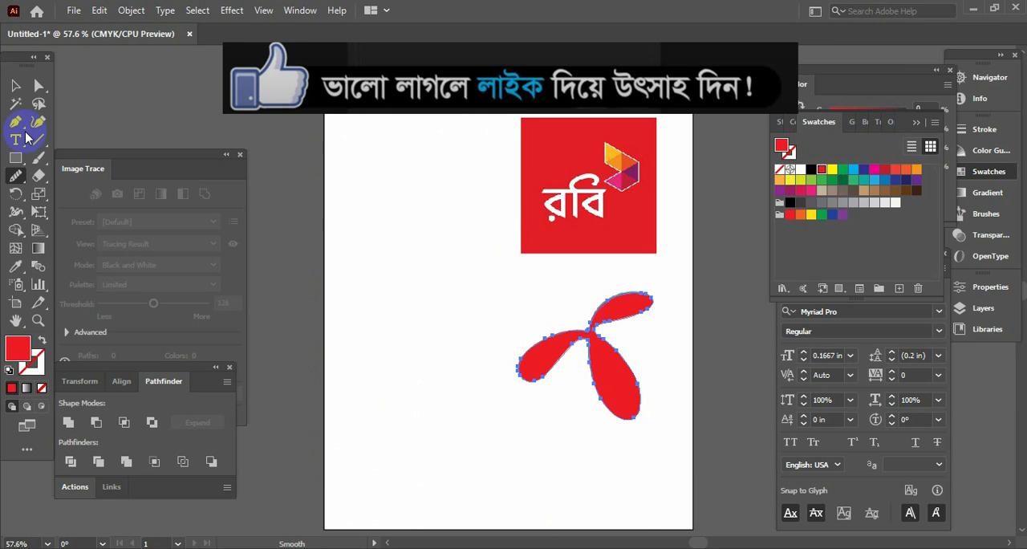
left_click(16, 86)
key("Tab")
left_click_drag(598, 361, 418, 378)
key("Tab")
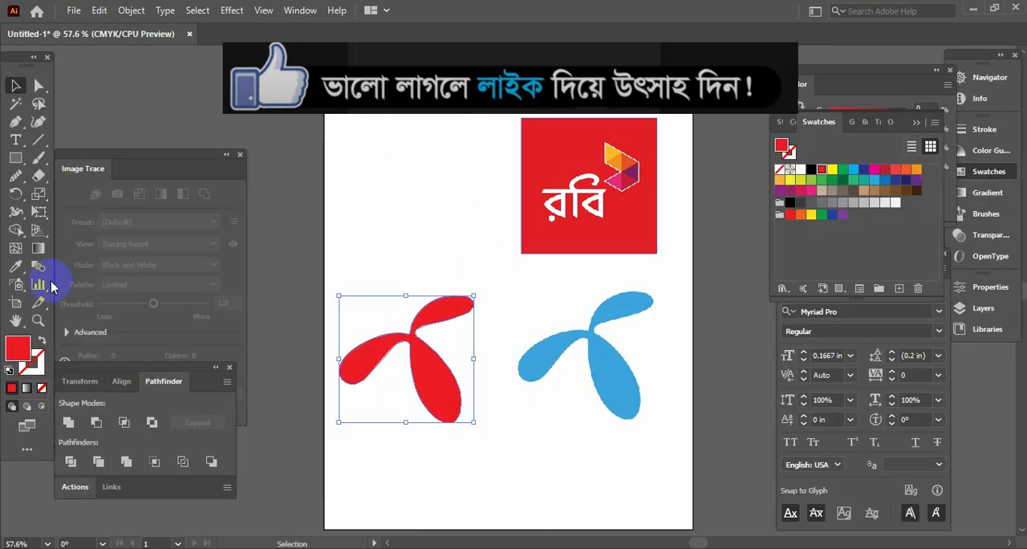
Step: Fill the traced shape with the light blue sampled from the reference logo using the Eyedropper, and clear the selection
left_click(16, 269)
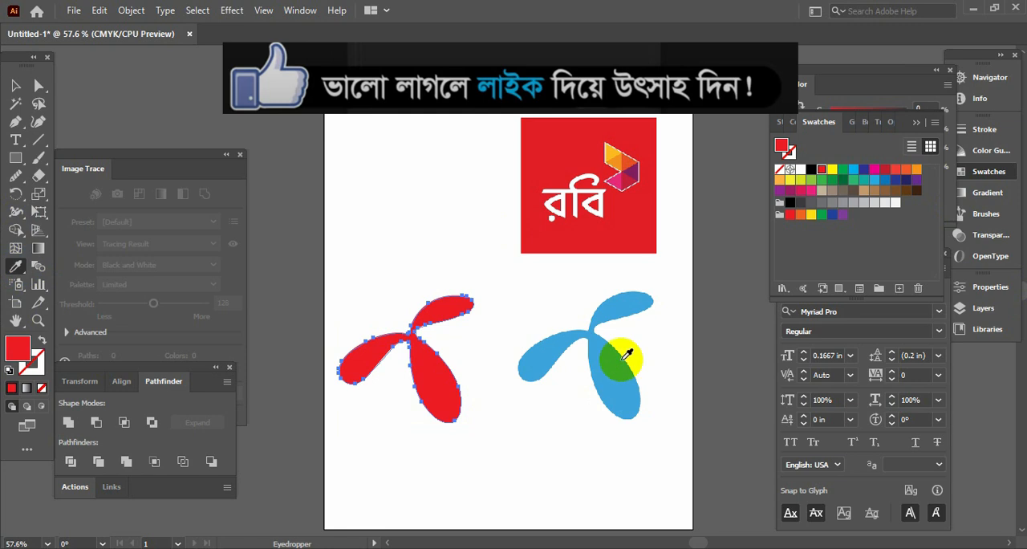
left_click(608, 363)
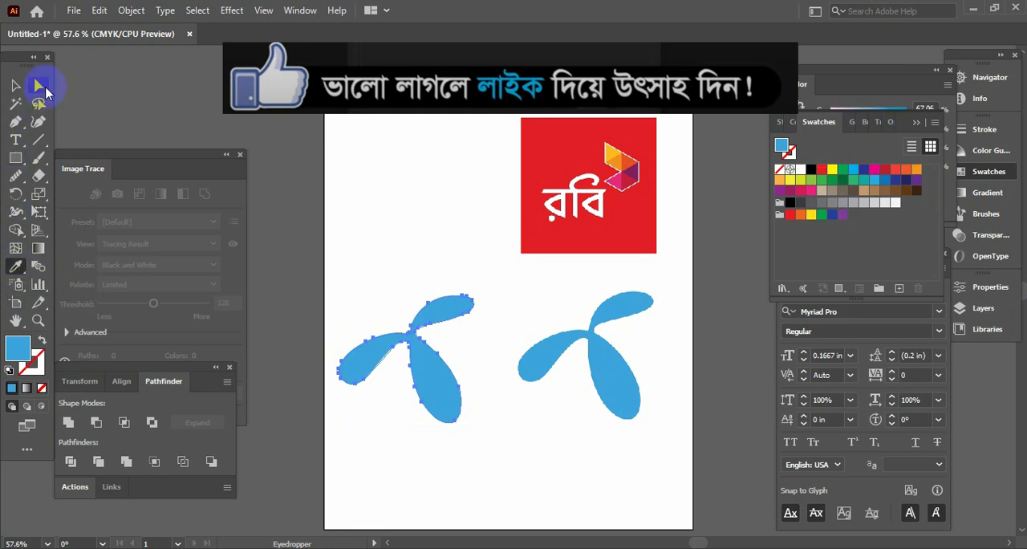
left_click(16, 85)
key("Tab")
key("ctrl+shift+a")
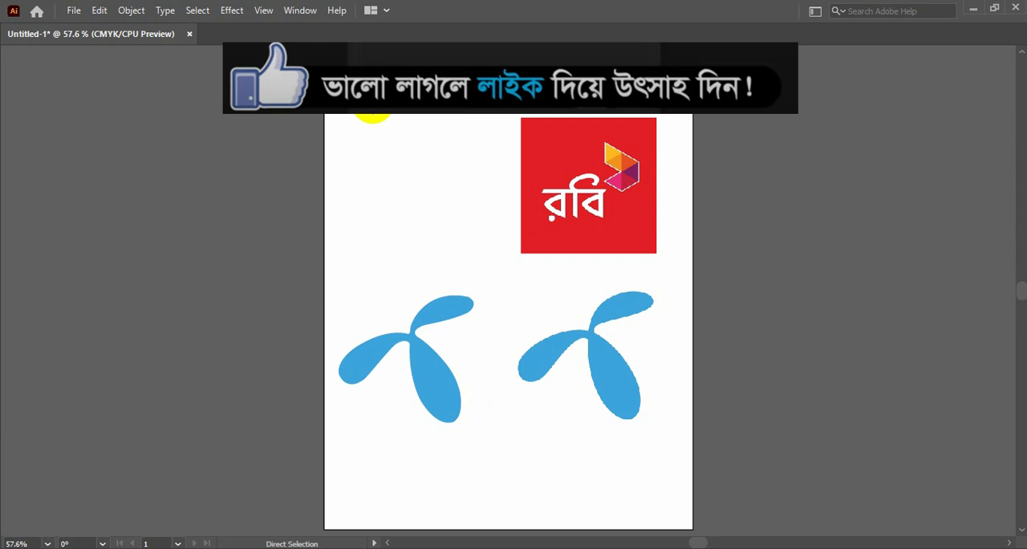
Step: Examine the Robi logo reference up close at 200% zoom
key("ctrl+1")
key("h")
left_click_drag(578, 179, 420, 341)
left_click_drag(471, 268, 506, 269)
left_click(721, 268)
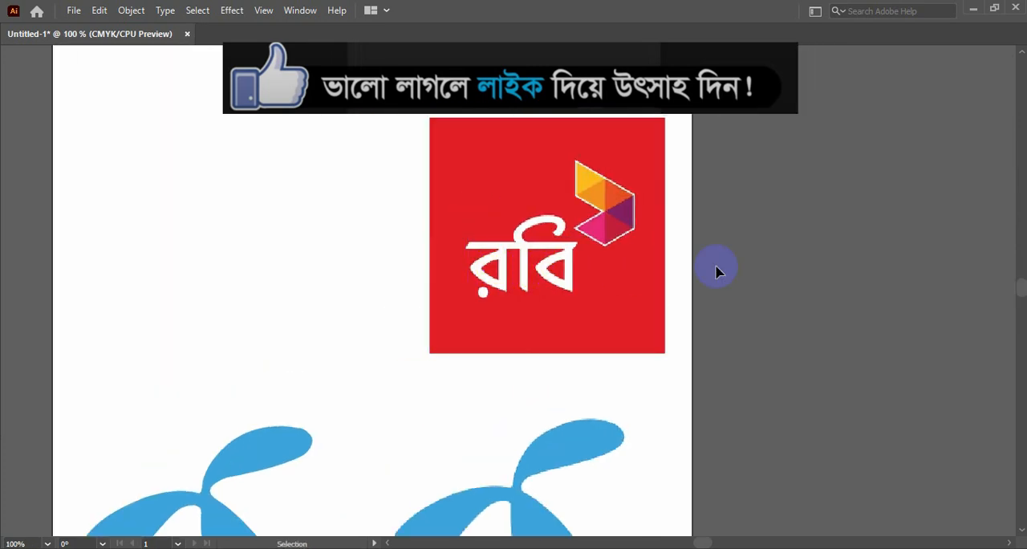
key("ctrl+=")
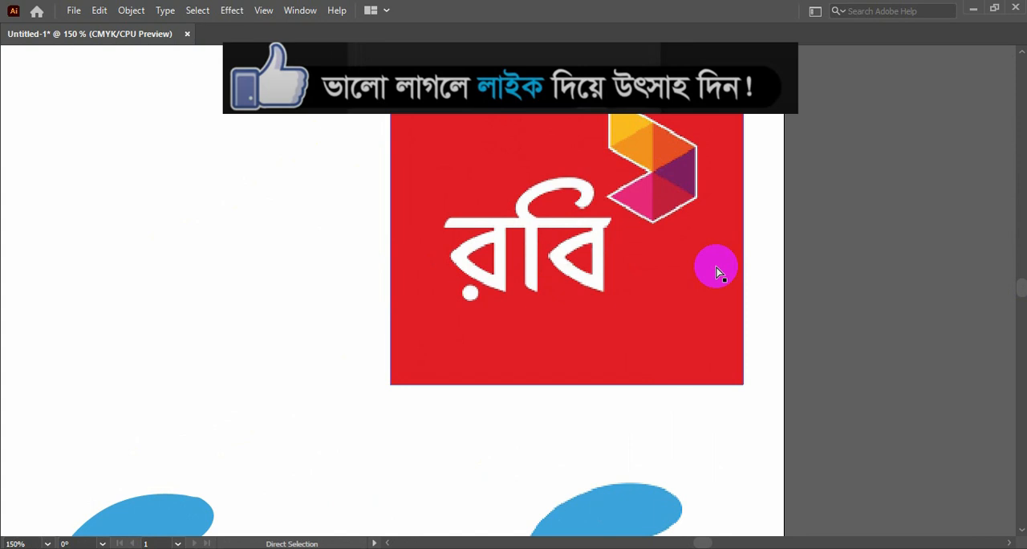
left_click_drag(573, 252, 447, 369)
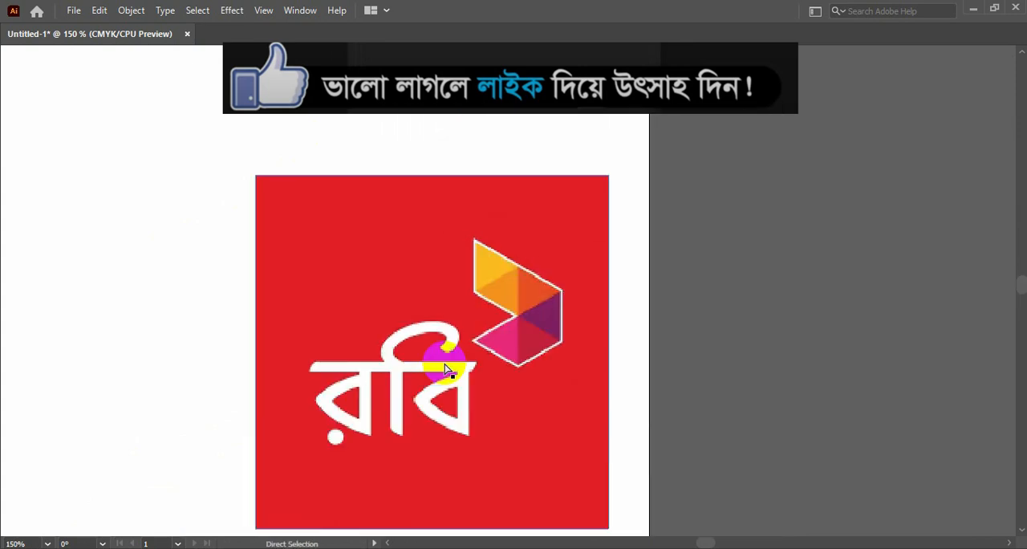
key("ctrl+=")
key("v")
key("Tab")
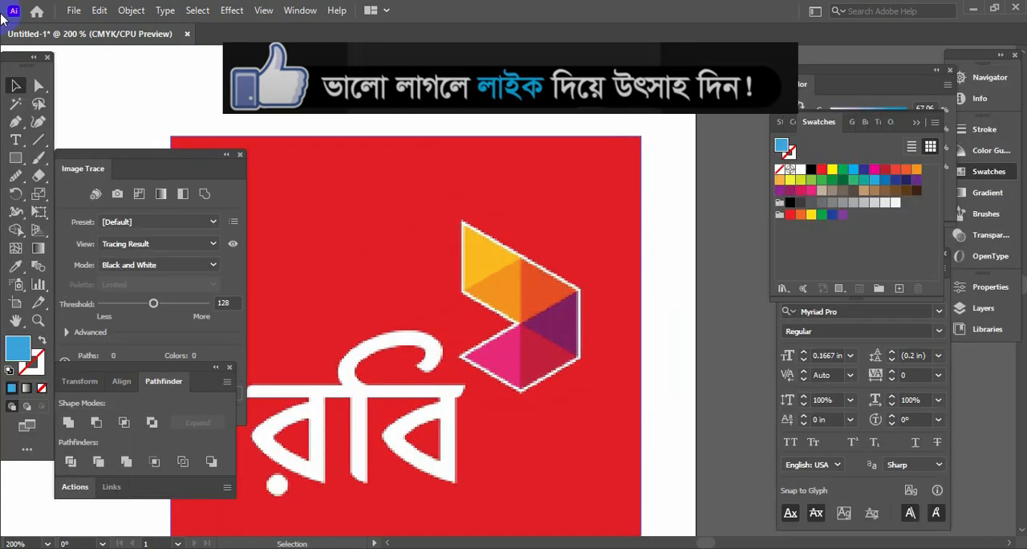
left_click(20, 124)
key("Tab")
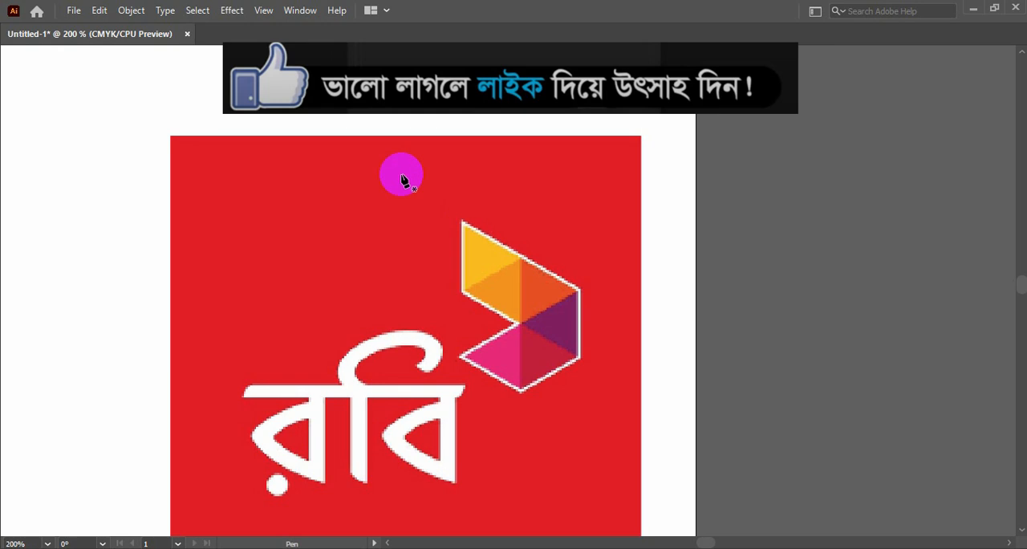
key("Tab")
left_click(16, 85)
key("Tab")
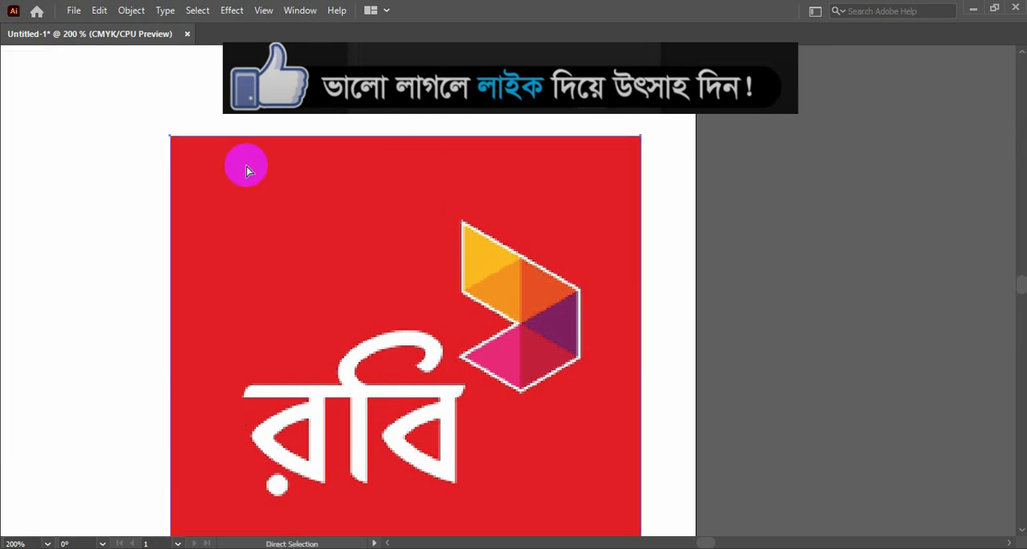
key("v")
key("Tab")
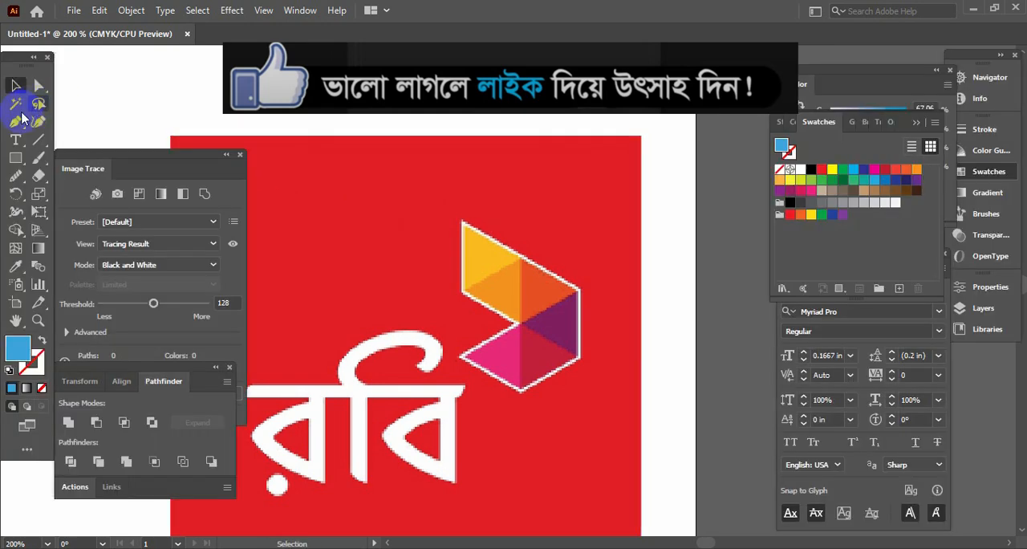
Step: Trace the Robi emblem's outer edge with the Pen tool from its top-left tip down the right side to the bottom corner
left_click(15, 121)
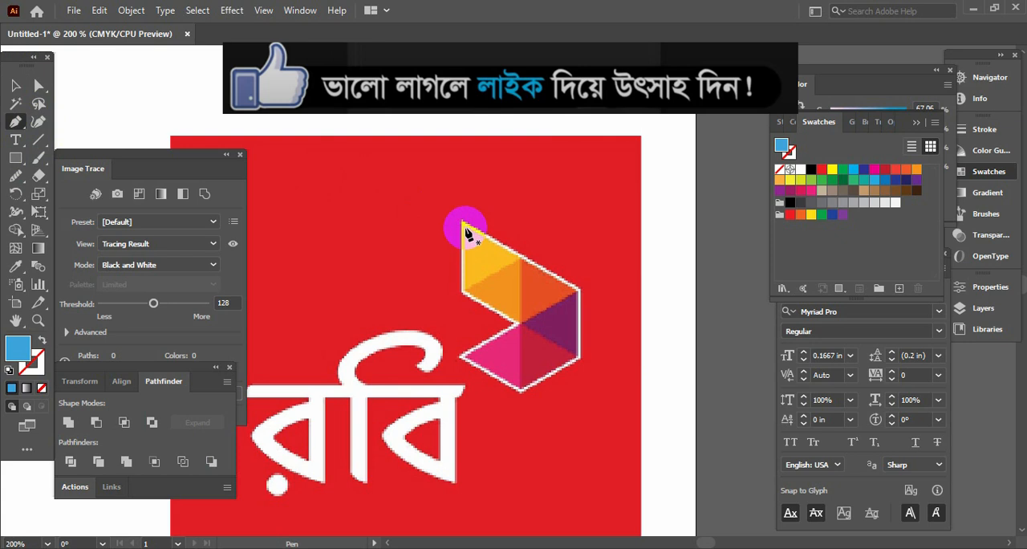
left_click(463, 224)
left_click(578, 289)
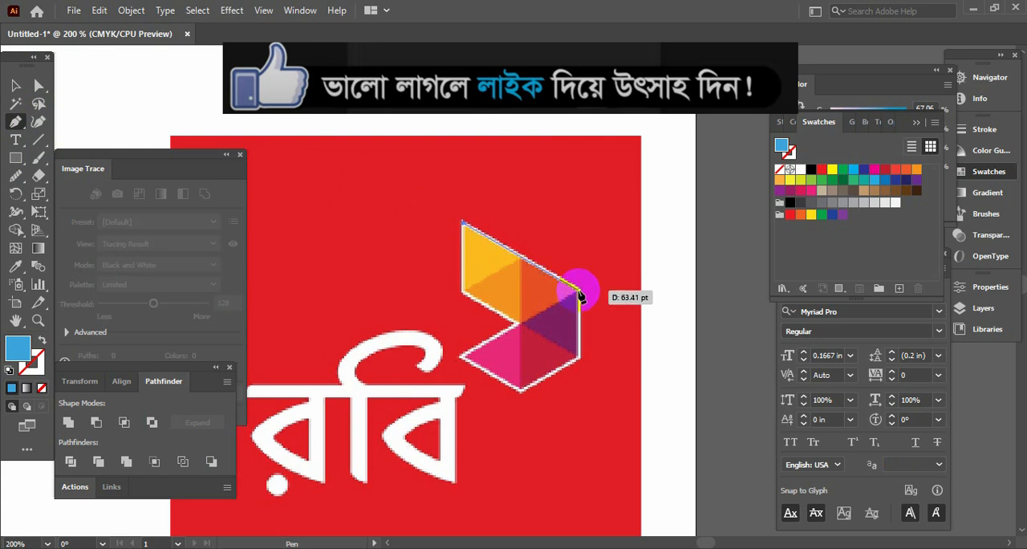
left_click(580, 358)
left_click_drag(582, 361, 581, 361)
mouse_move(523, 390)
left_mouse_down()
mouse_move(533, 385)
mouse_move(524, 391)
left_mouse_up()
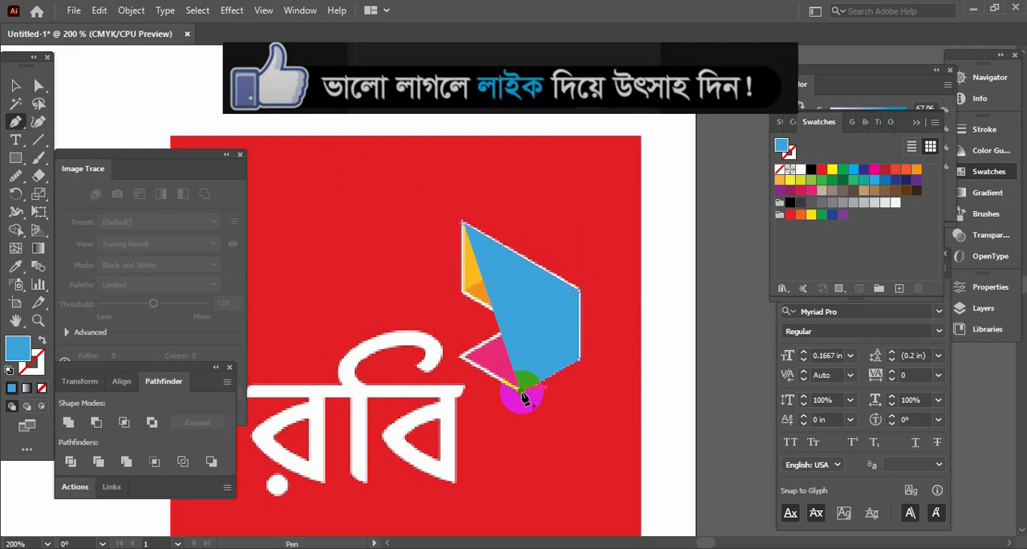
Step: Swap the path's fill and stroke, and continue the outline through the pink facet's left corner and inner notch to the orange facet's left corner
left_click(40, 342)
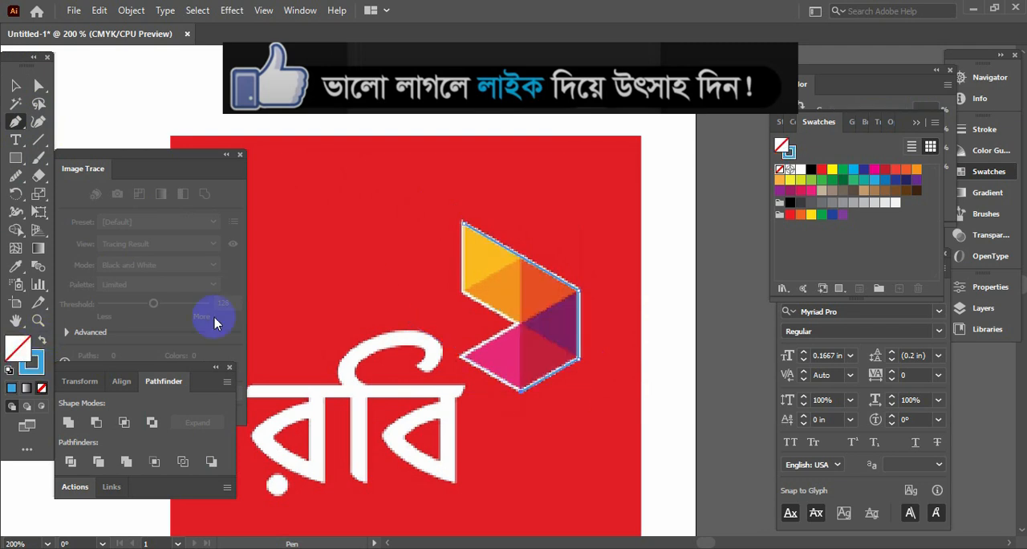
mouse_move(463, 353)
left_mouse_down()
mouse_move(471, 346)
mouse_move(459, 345)
mouse_move(461, 361)
left_mouse_up()
left_click(461, 358)
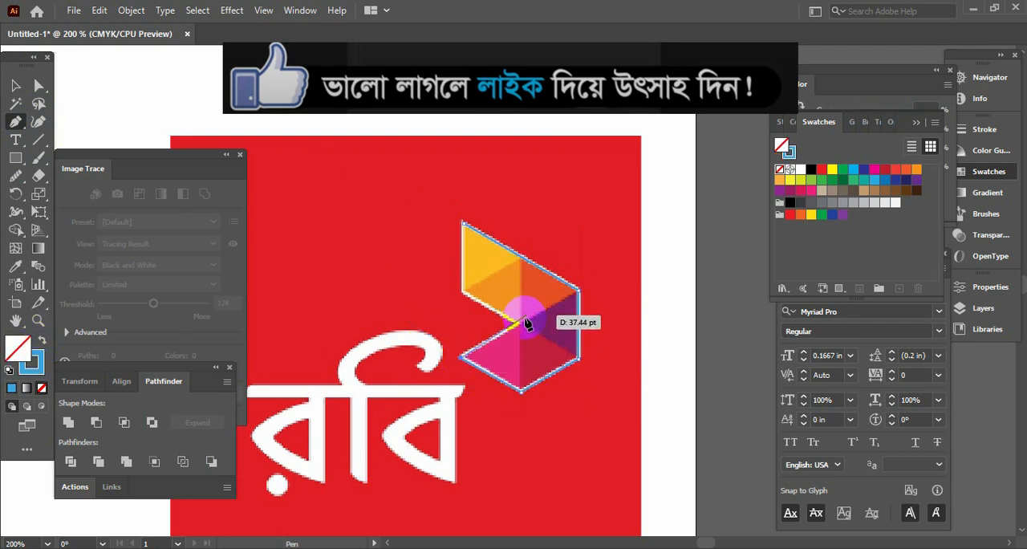
left_click(520, 324)
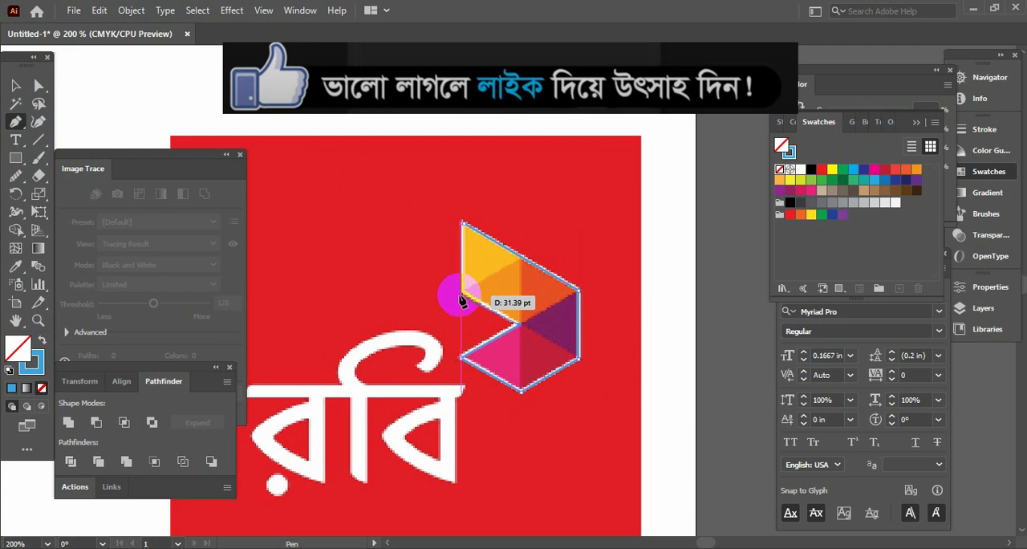
left_click(461, 292)
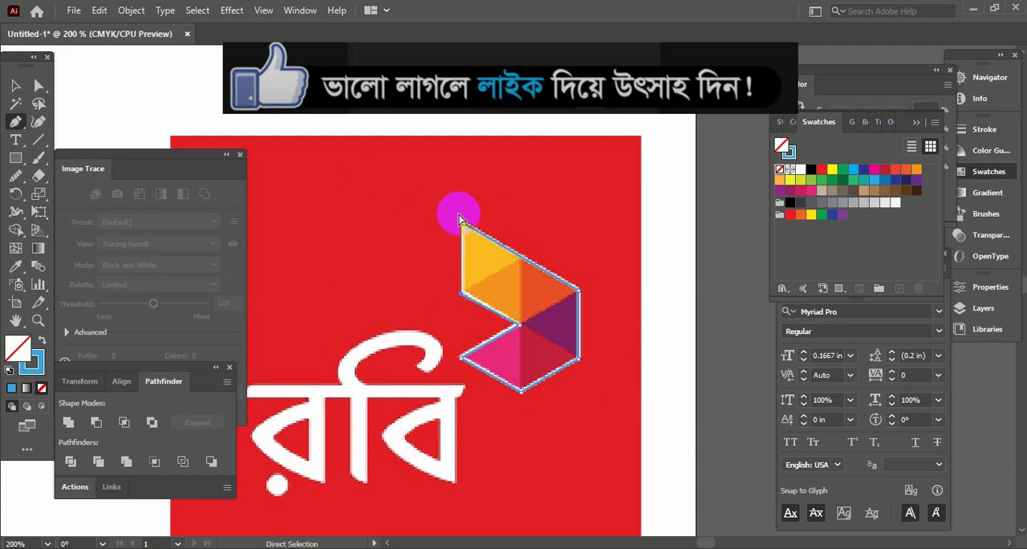
Step: Close the emblem outline along the yellow facet's left edge at its starting anchor at the top tip
key("ctrl+equal")
key("ctrl+equal")
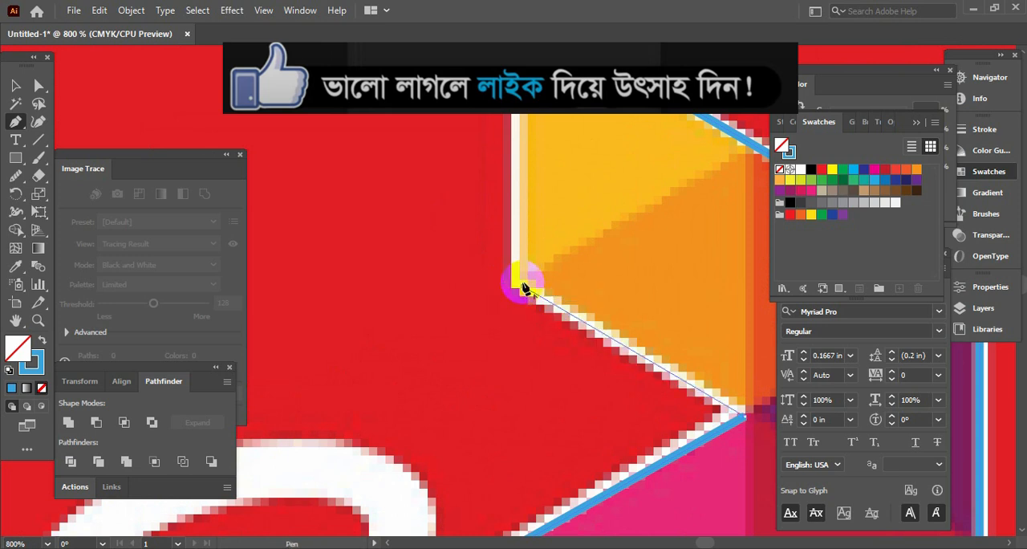
left_click_drag(509, 277, 502, 416)
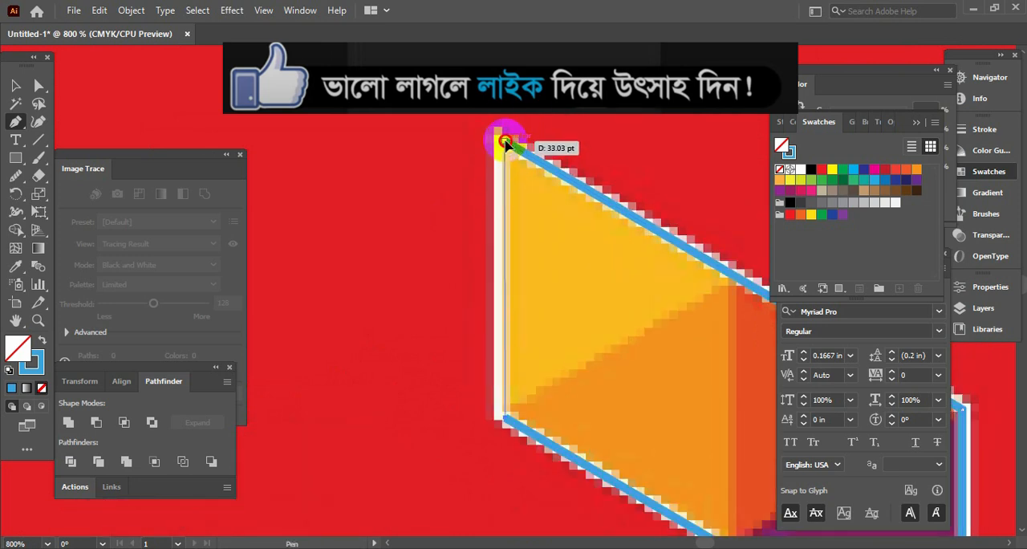
left_click(504, 142)
left_click(15, 85)
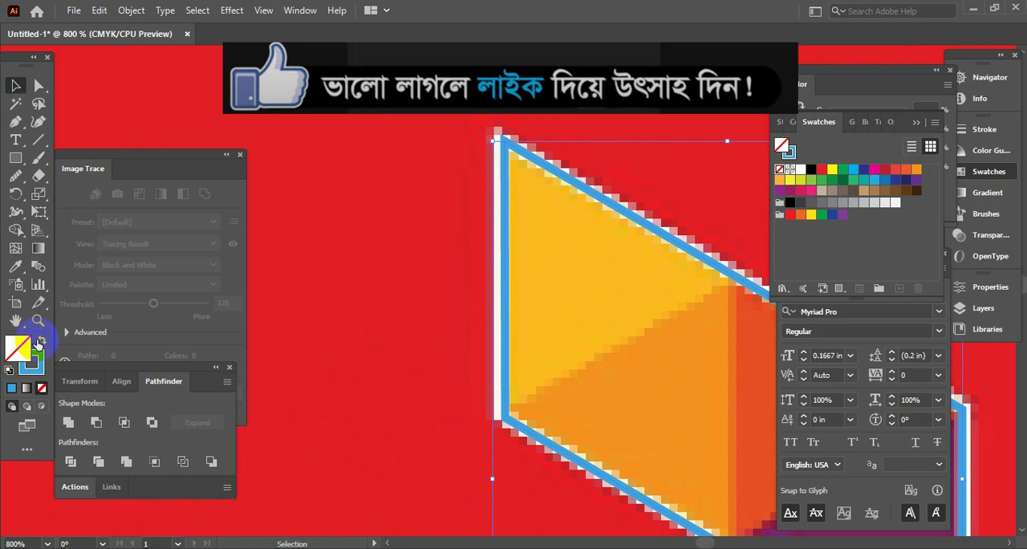
Step: Select the whole traced emblem outline on the Robi reference image
key("Tab")
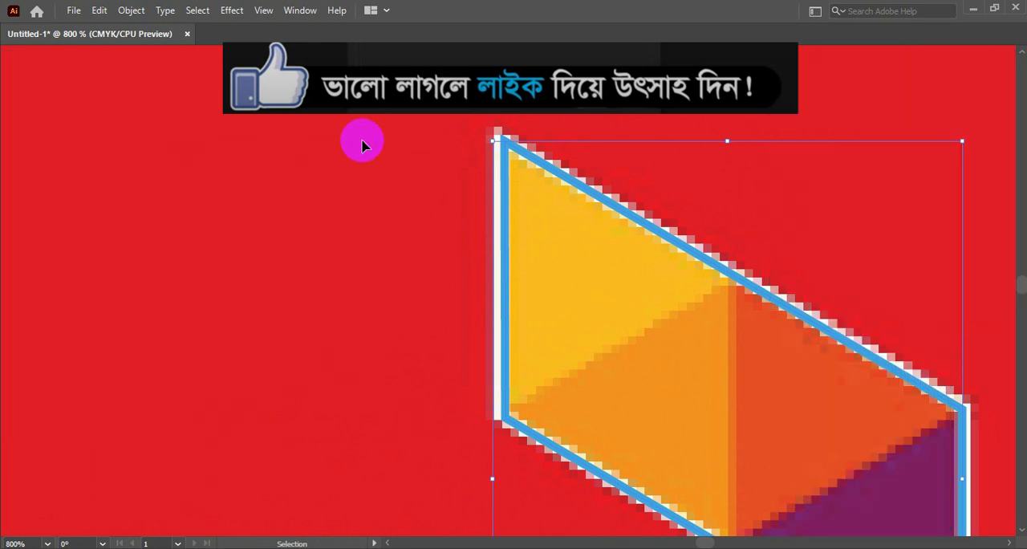
key("a")
key("ctrl+0")
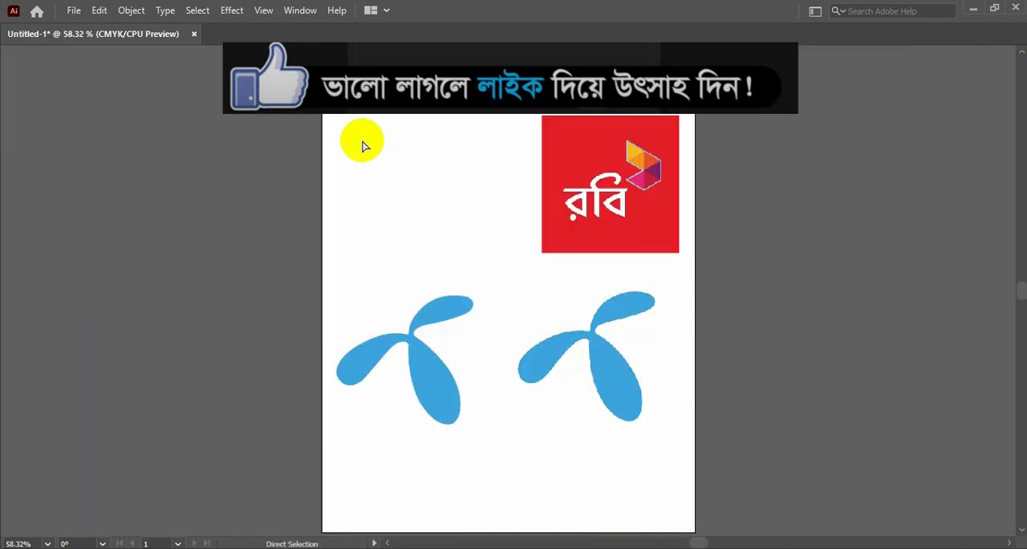
key("ctrl+plus")
key("ctrl+plus")
key("ctrl+plus")
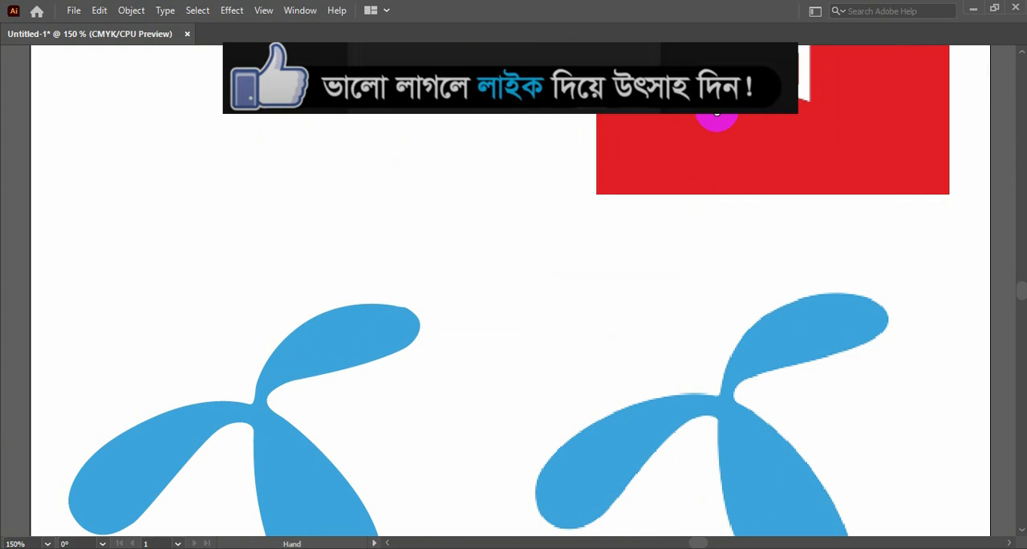
left_click_drag(711, 115, 545, 448)
key("v")
left_click_drag(758, 248, 663, 353)
key("a")
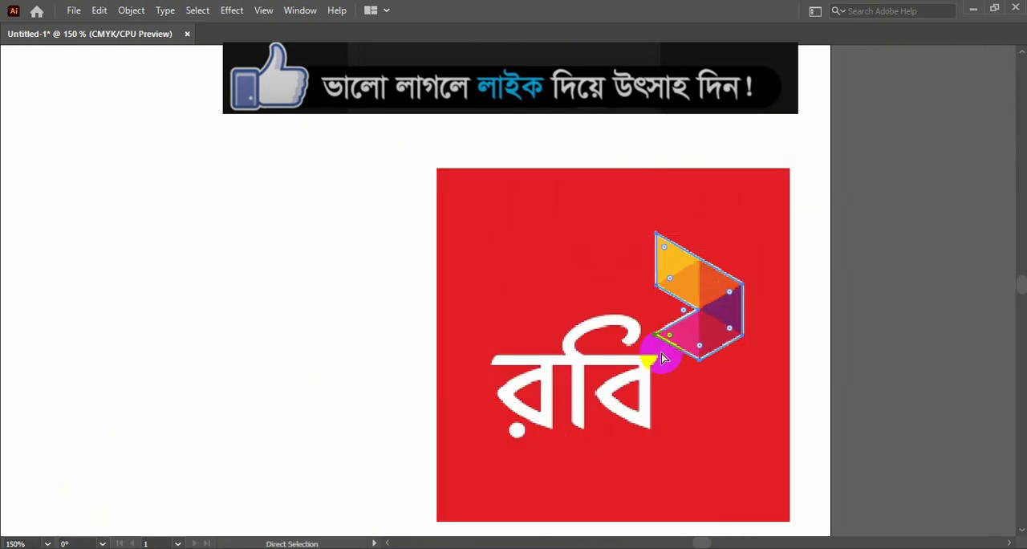
Step: Set the general measurement units to inches in the preferences
key("ctrl+k")
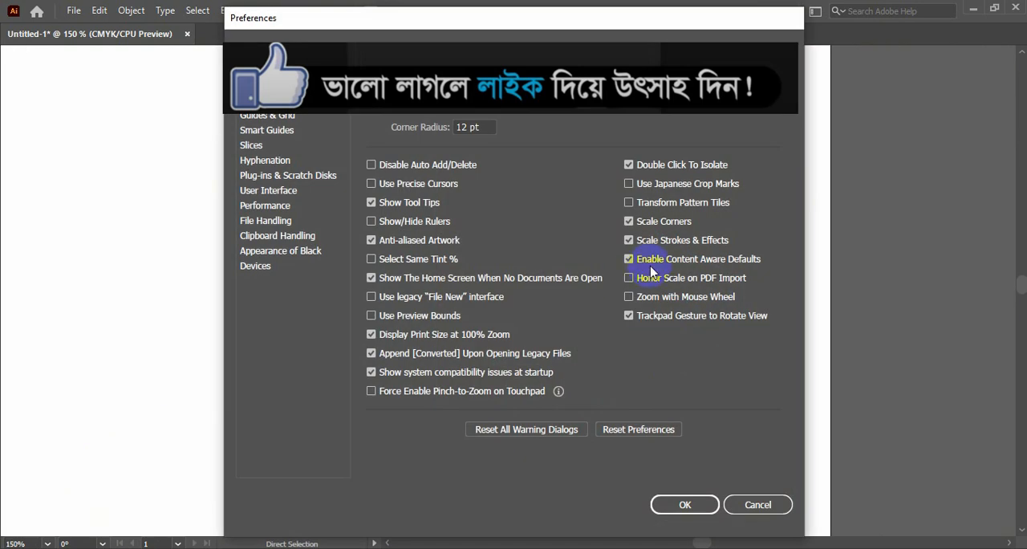
left_click(259, 100)
left_click(498, 81)
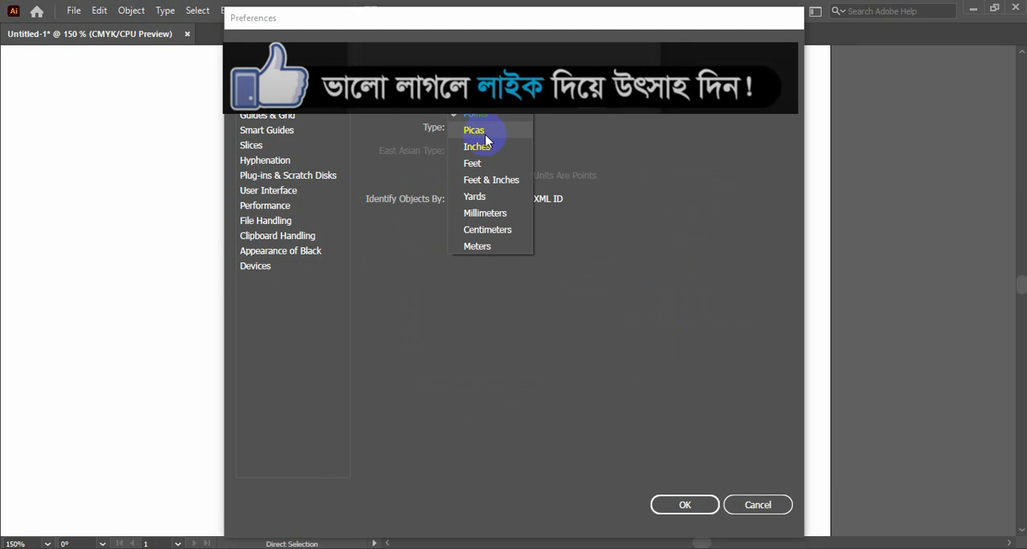
left_click(483, 147)
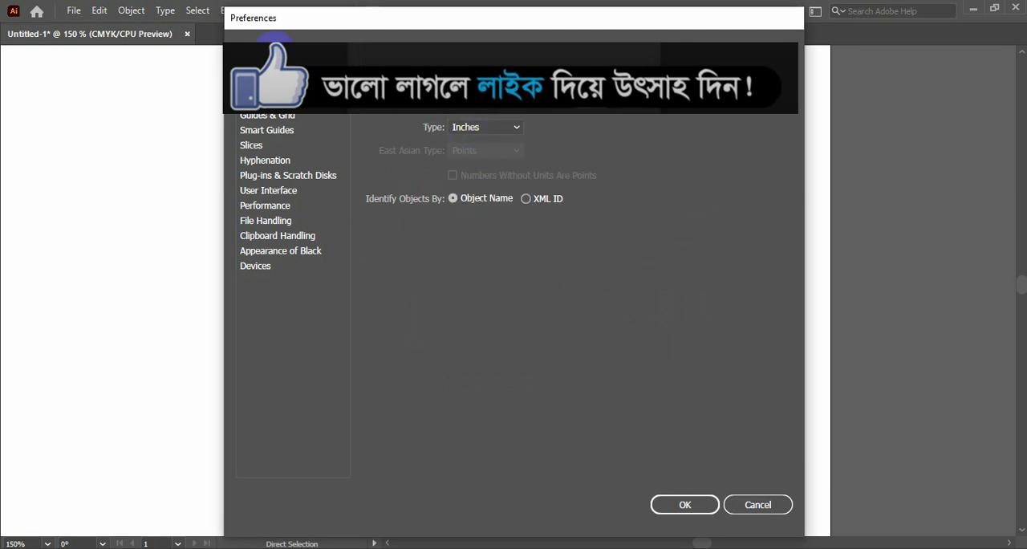
left_click(275, 53)
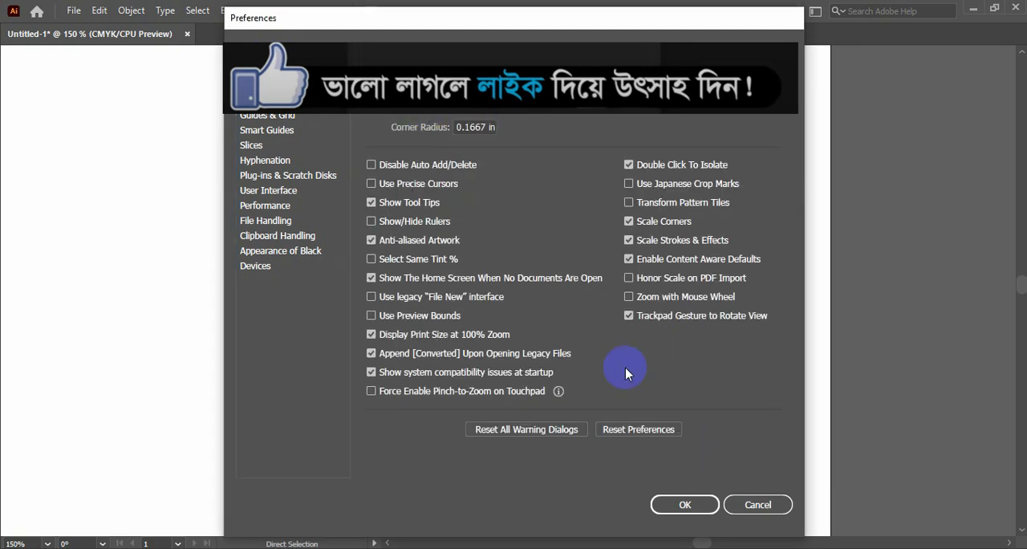
left_click(685, 504)
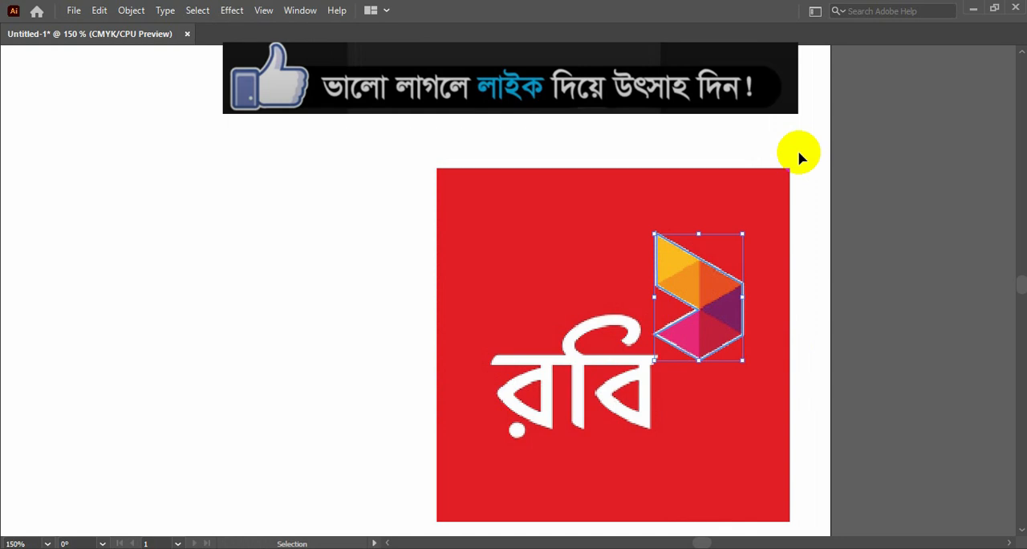
Step: Move the traced emblem outline left off the reference onto the blank artboard area and deselect it
key("Left")
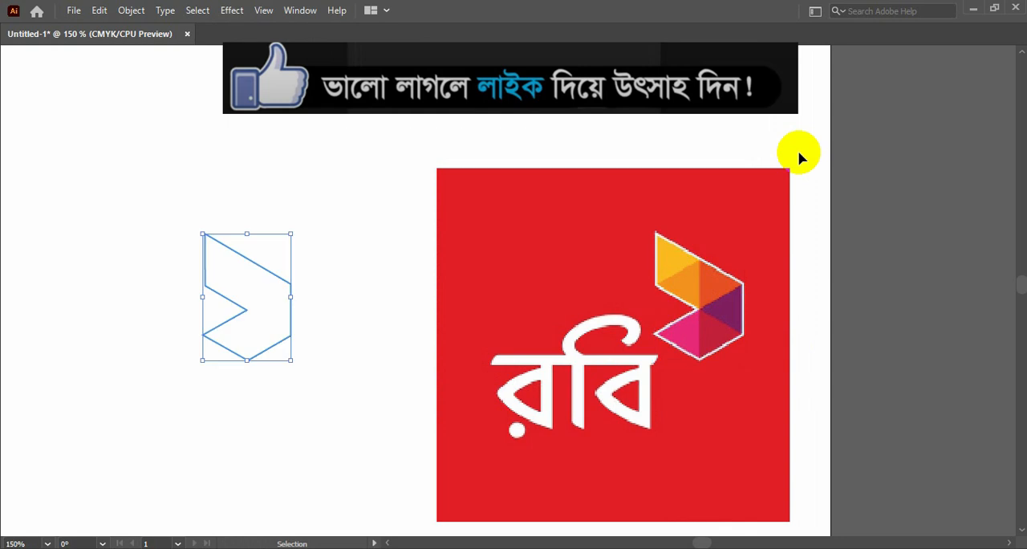
left_click(650, 120)
Step: Trace the yellow facet of the Robi emblem as a closed triangle with the Pen tool
key("ctrl+plus")
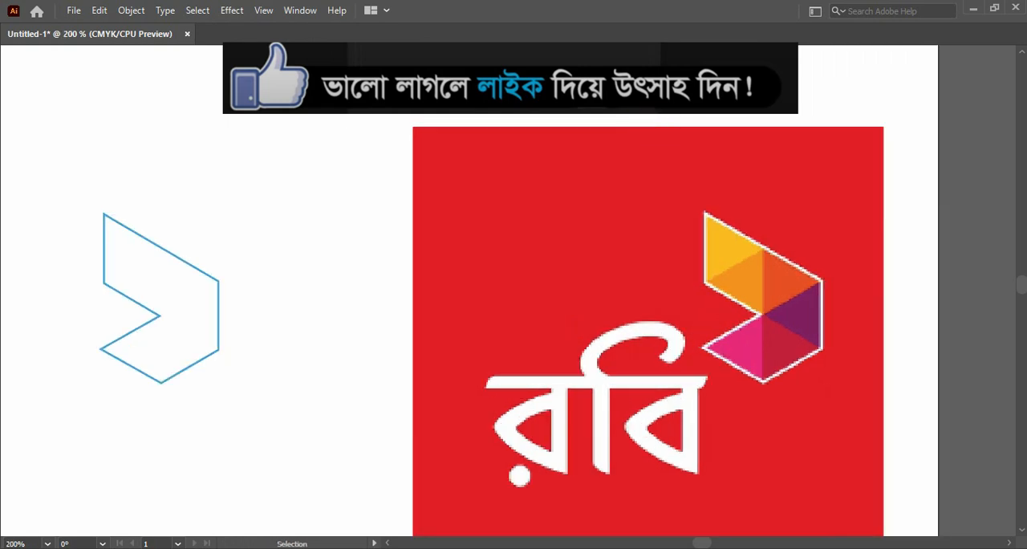
key("Tab")
key("Tab")
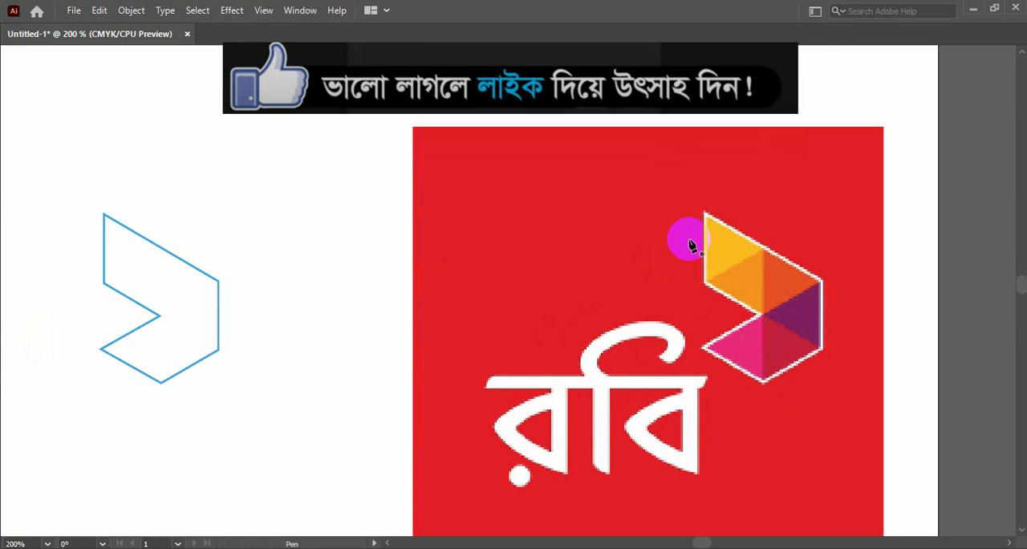
left_click(705, 214)
left_click_drag(765, 255, 768, 254)
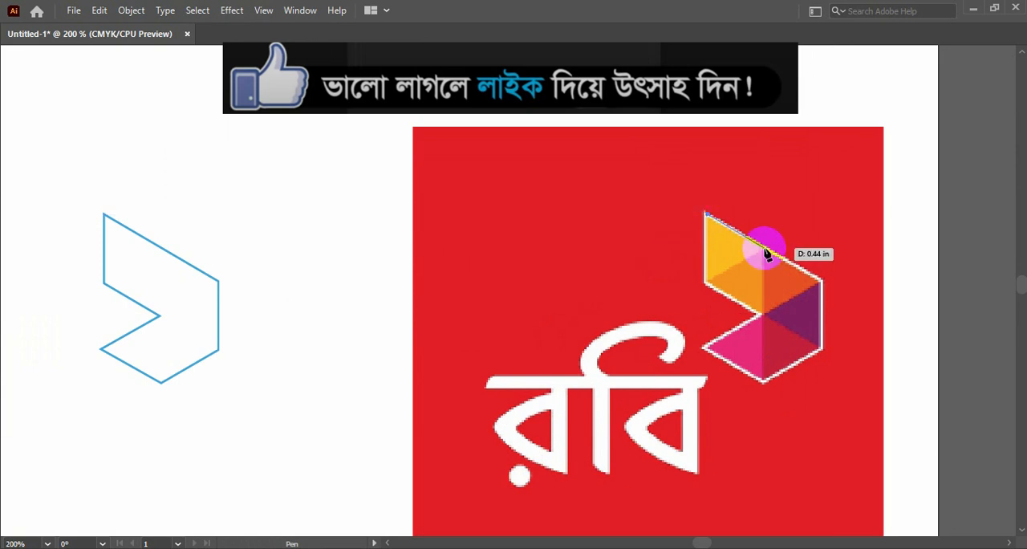
left_click(765, 251)
left_click(708, 284)
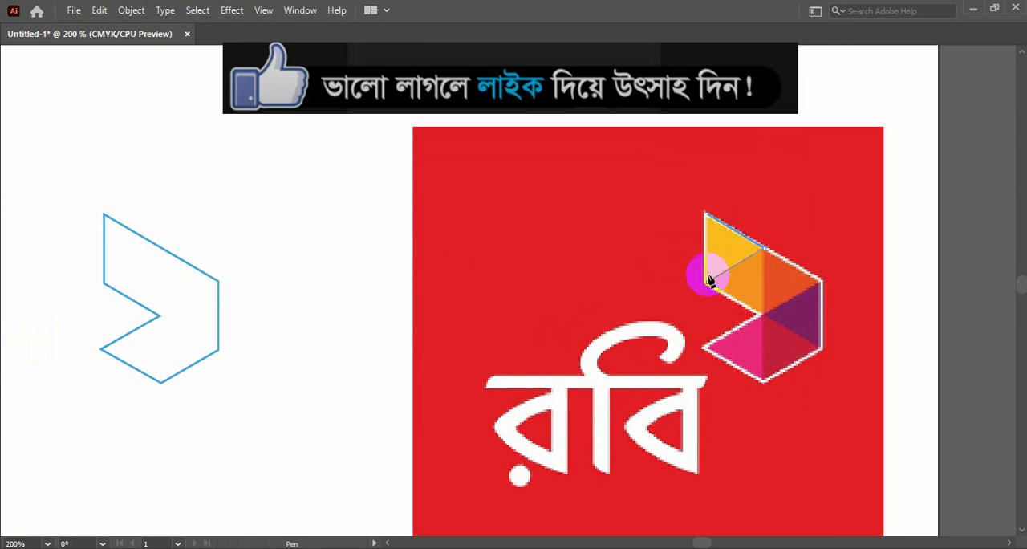
left_click(706, 215)
Step: Swap the yellow facet triangle's fill and stroke to give it a blue fill and no outline
key("Tab")
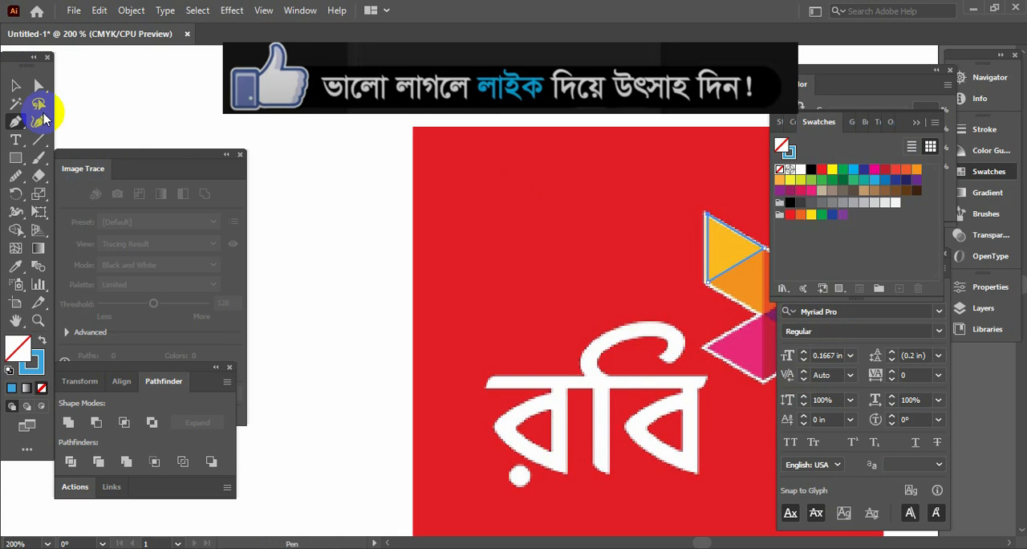
left_click(16, 85)
left_click(43, 343)
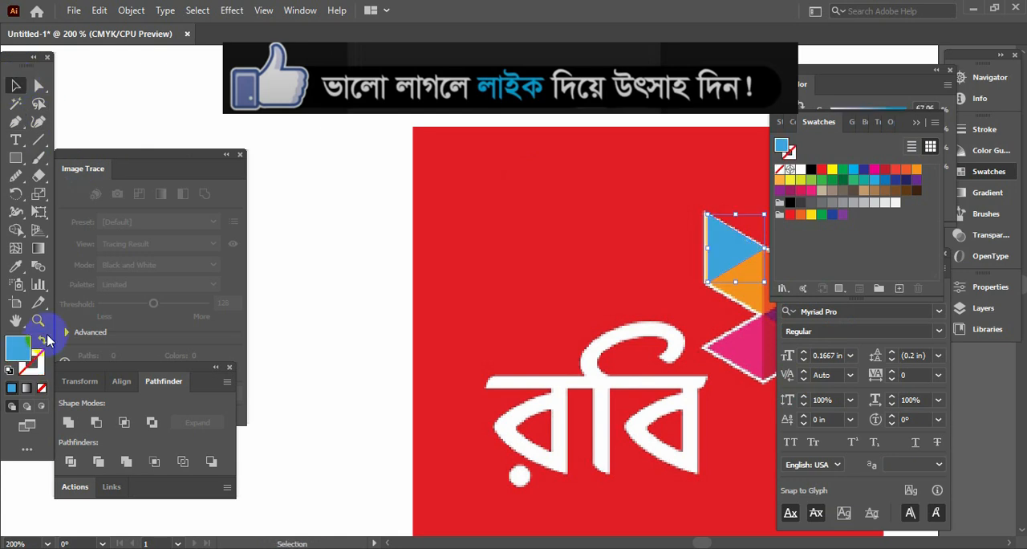
key("Tab")
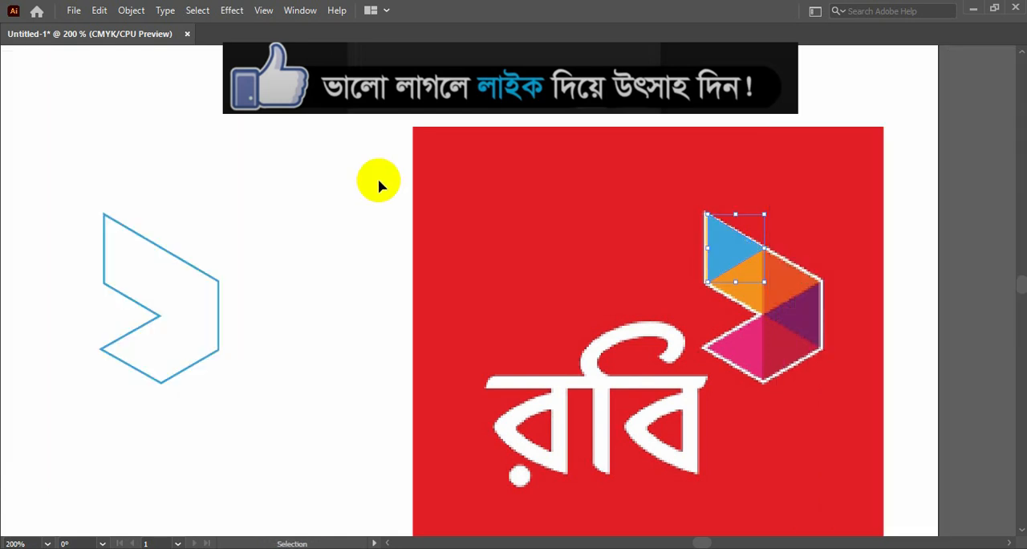
key("ctrl+d")
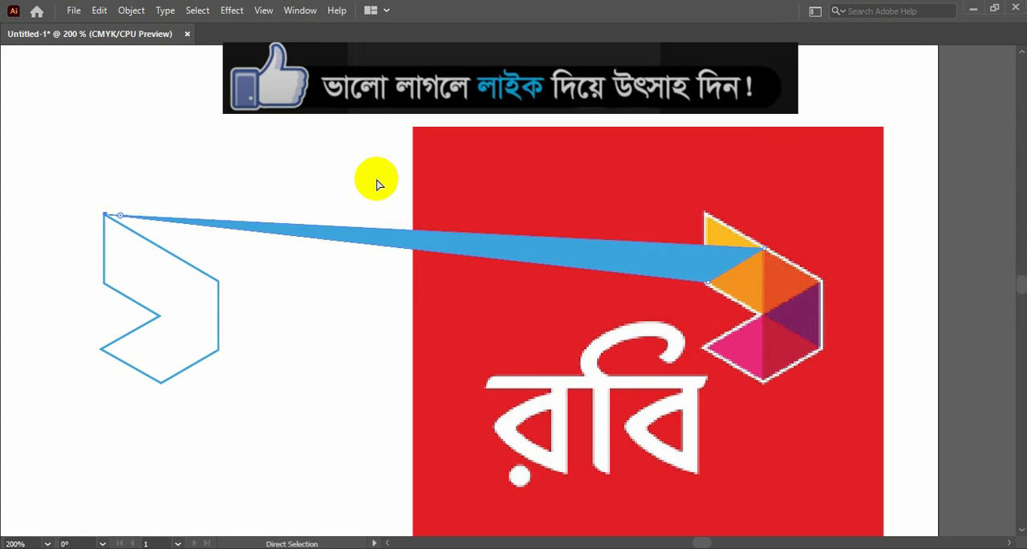
key("ctrl+z")
key("Tab")
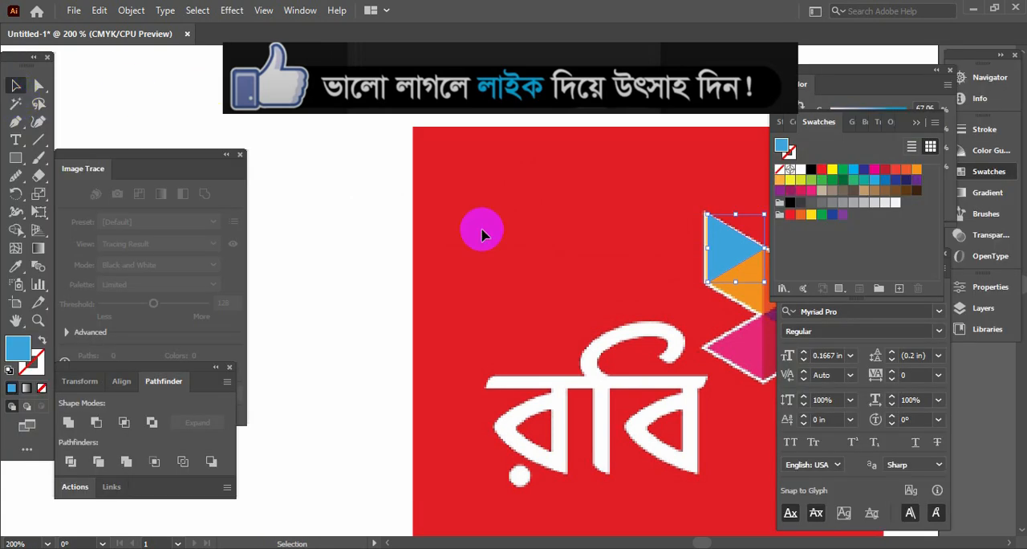
key("Tab")
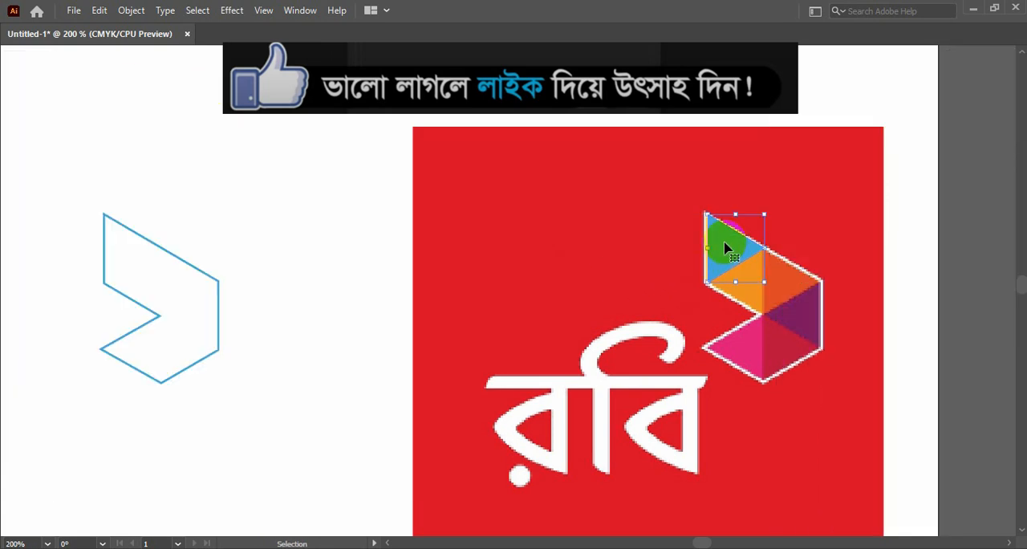
Step: Move the whole blue triangle left into the upper facet of the separated emblem outline and deselect it
key("ctrl+d")
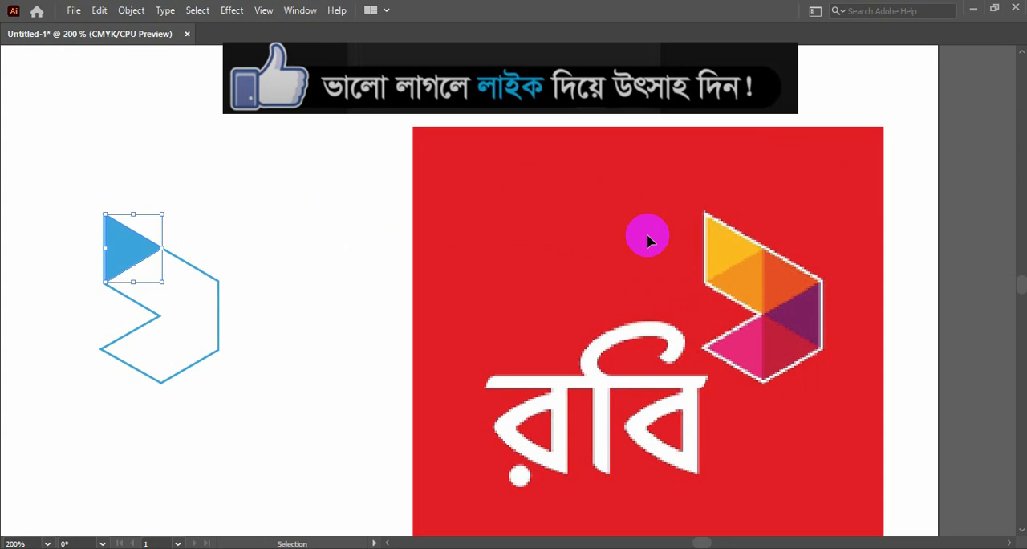
left_click(408, 142)
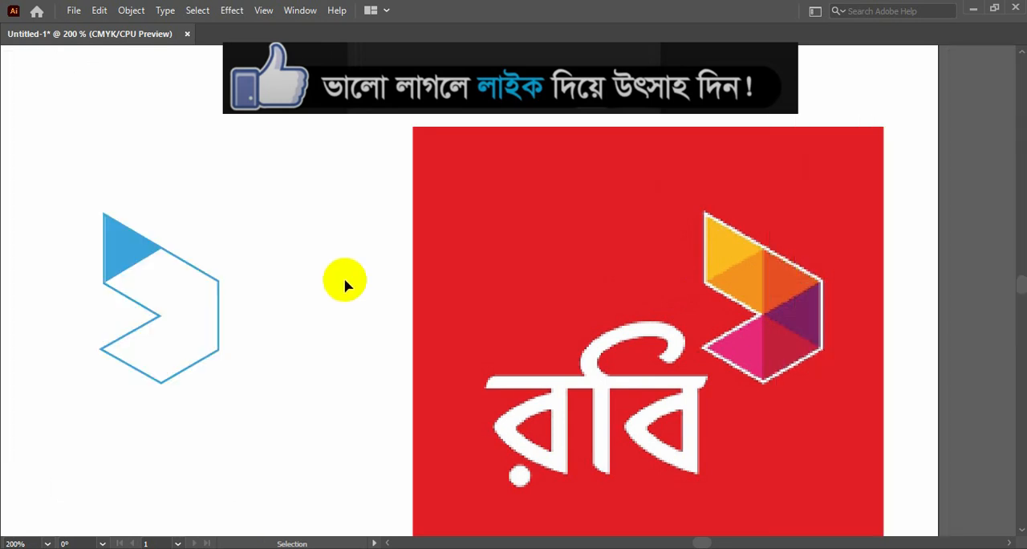
left_click(126, 260)
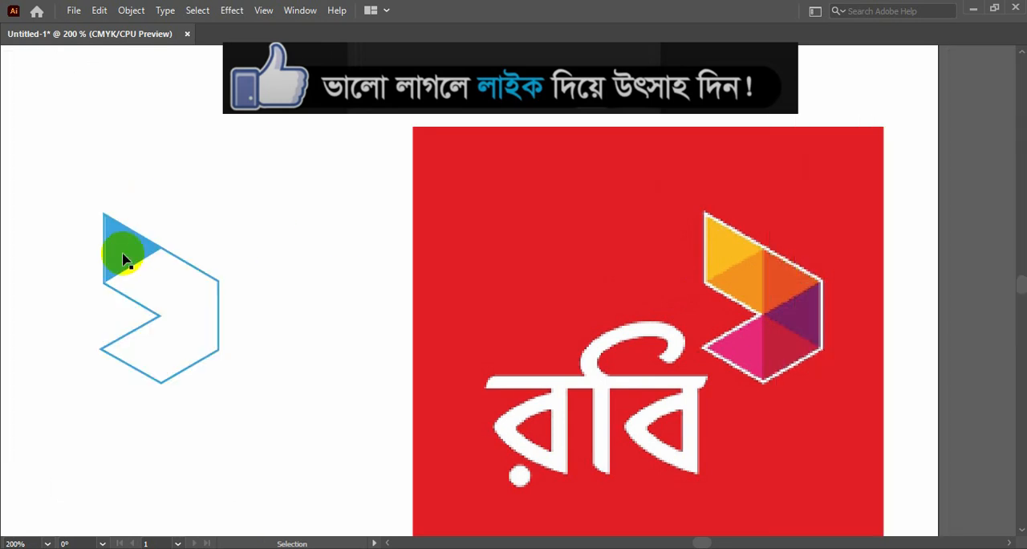
Step: Trace the orange facet below the yellow one as a closed blue-filled triangle with the Pen tool
key("Tab")
left_click(16, 124)
key("Tab")
left_click(750, 235)
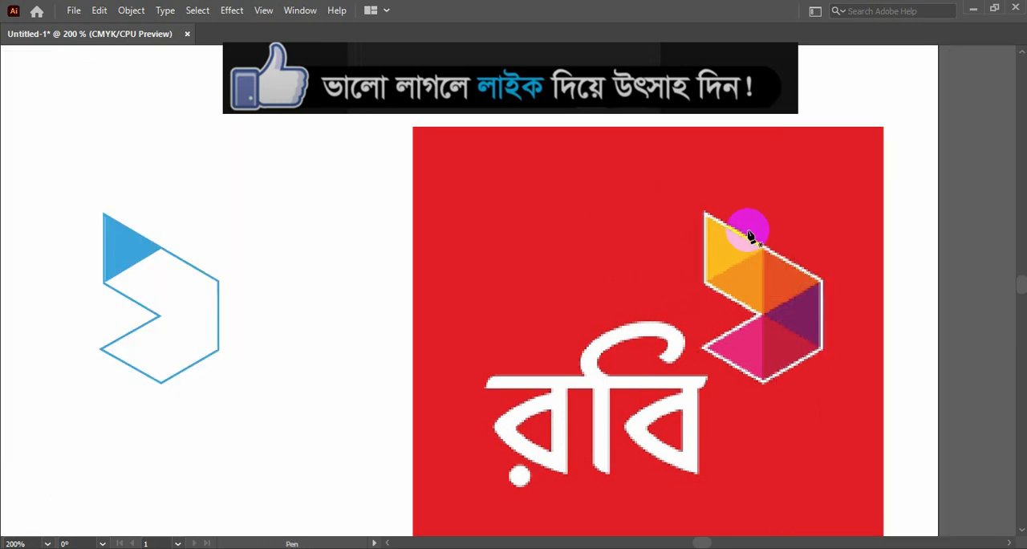
key("ctrl+equal")
key("space")
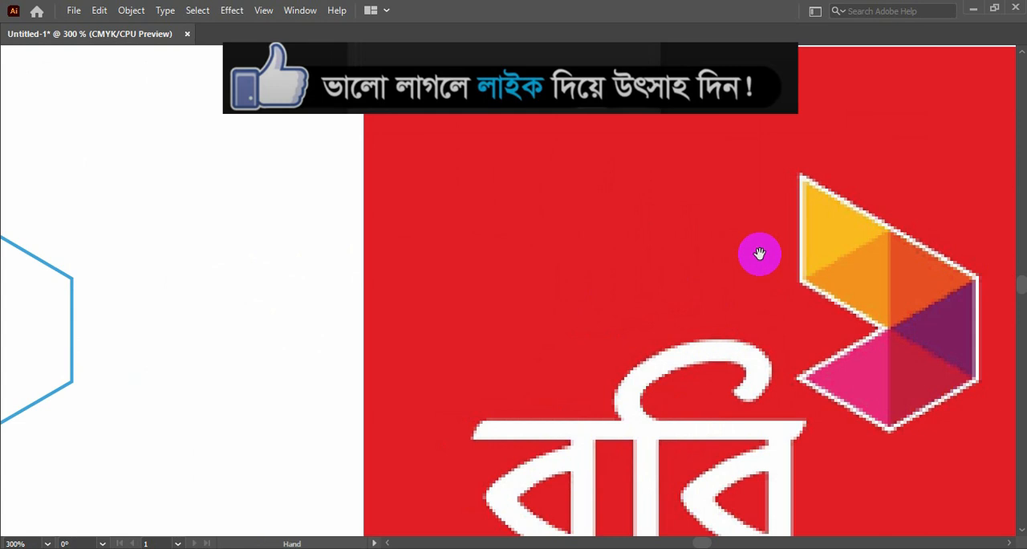
left_click_drag(880, 256, 608, 200)
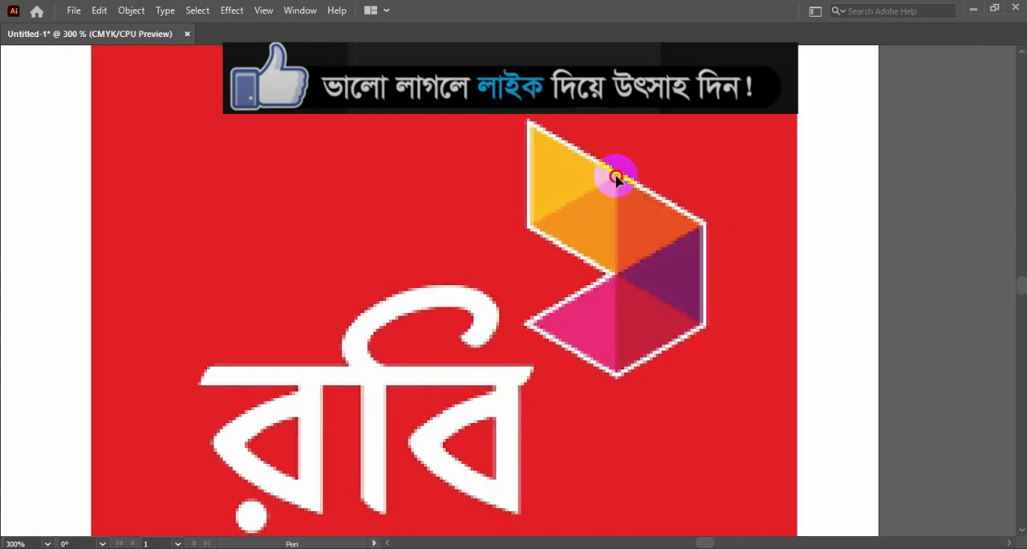
left_click(618, 276)
left_click(531, 231)
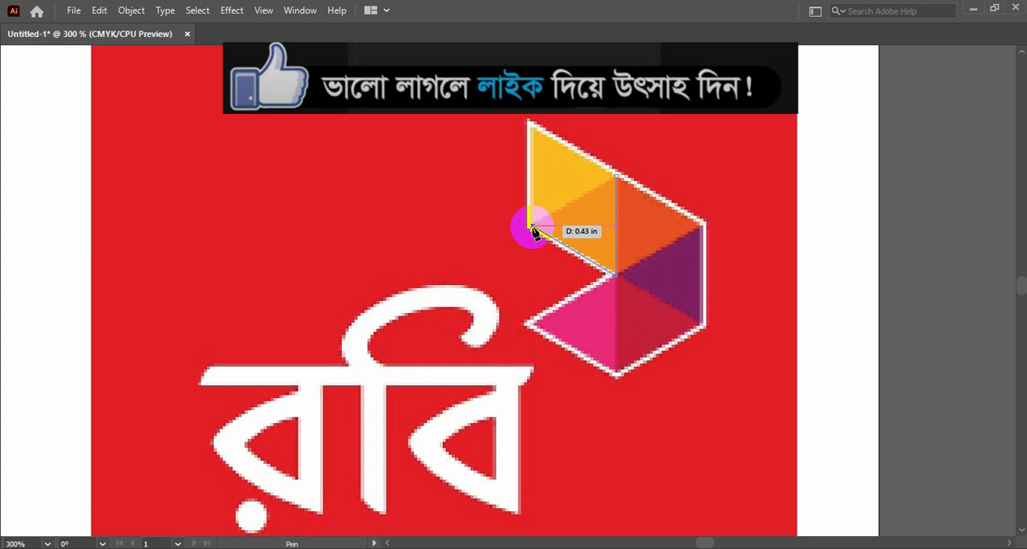
left_click(616, 174)
Step: Select the blue triangle over the orange facet and take it off the reference emblem
key("Tab")
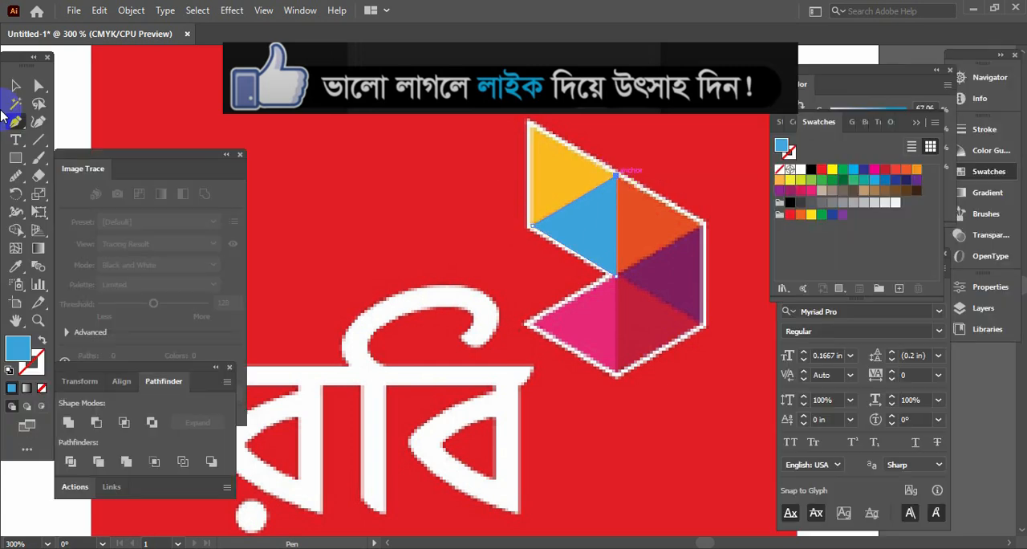
left_click(15, 83)
key("Tab")
left_click(591, 226)
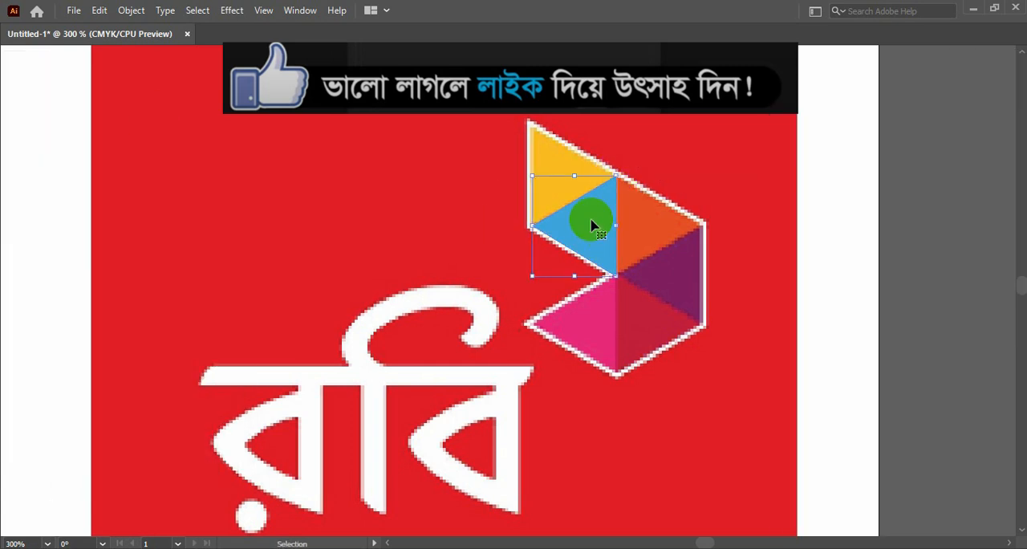
key("Delete")
Step: Trace the red-orange facet as a closed blue-filled triangle with the Pen tool
key("Tab")
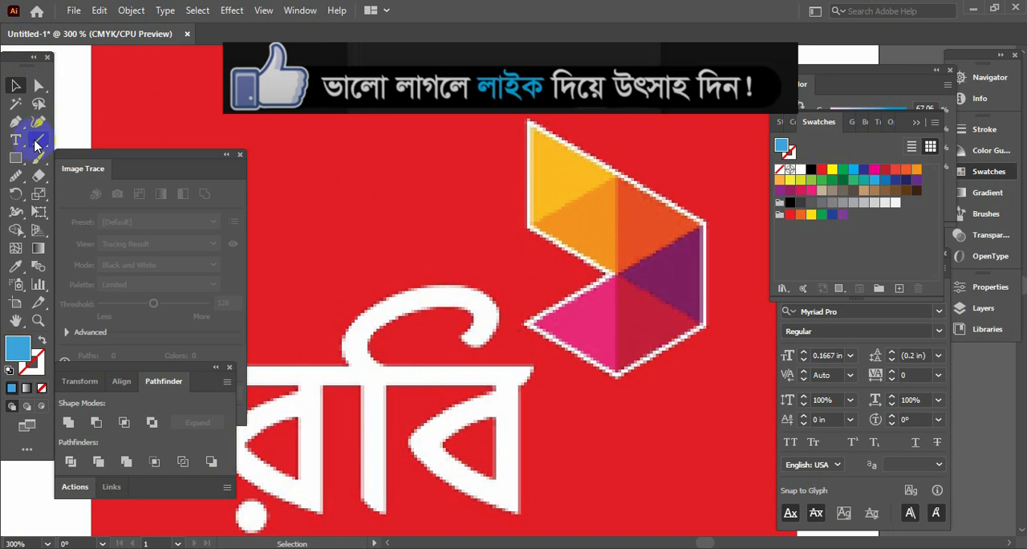
left_click(17, 124)
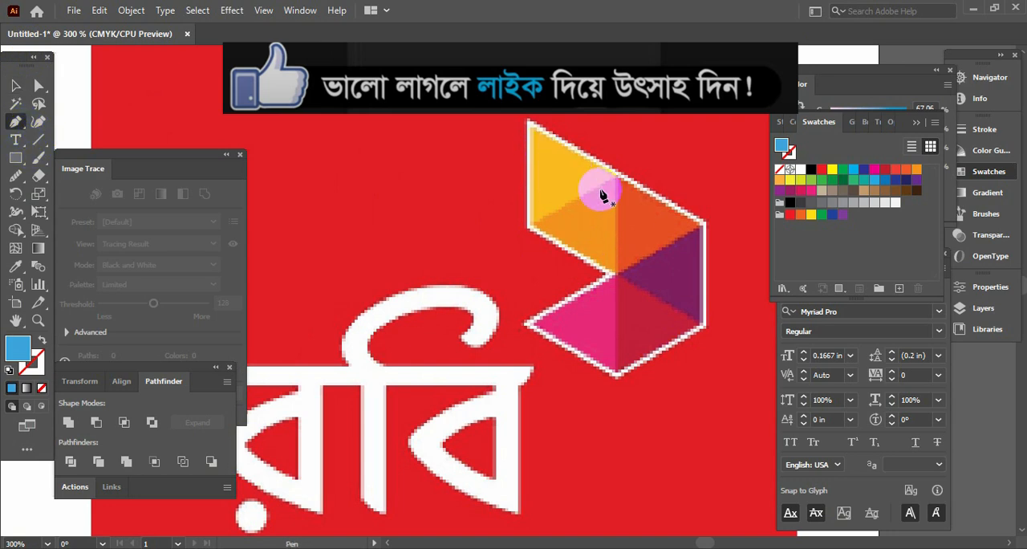
left_click(616, 184)
left_click(702, 229)
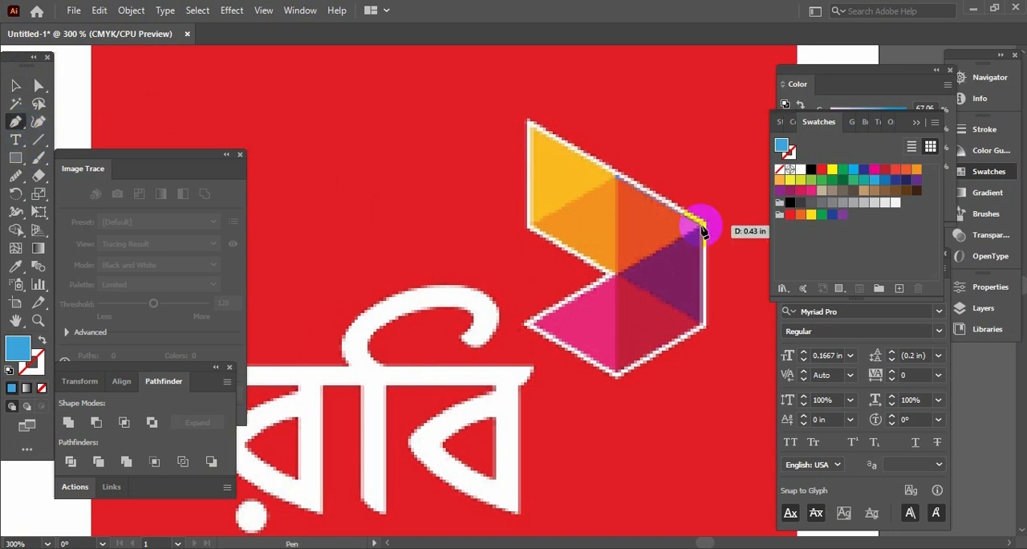
left_click(619, 278)
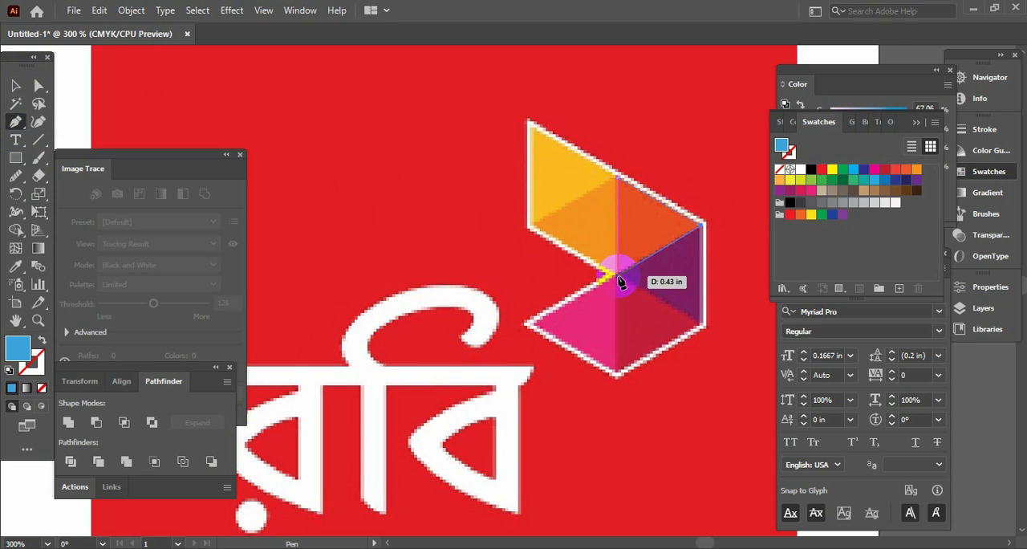
left_click(618, 184)
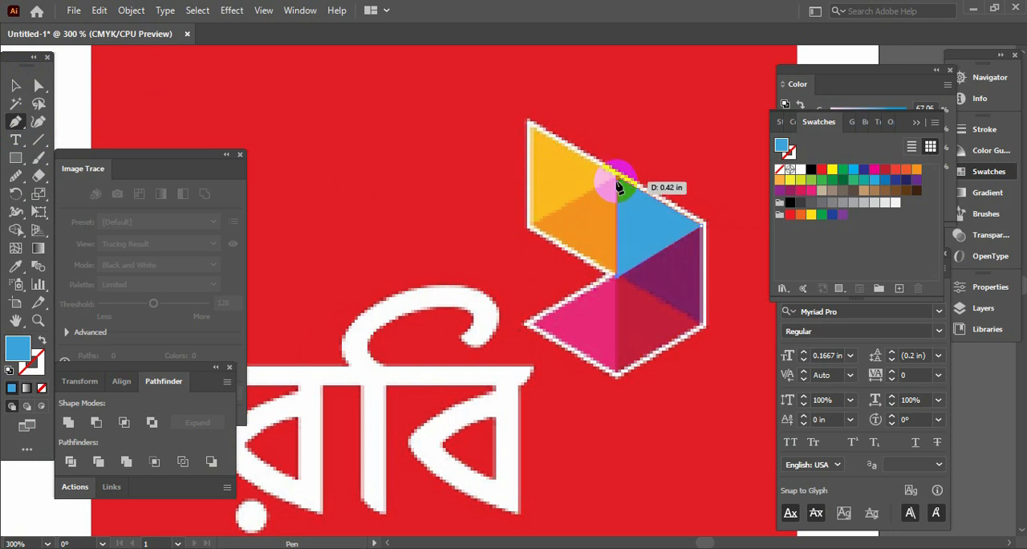
Step: Move the blue triangle from the reference's red-orange facet into the matching facet of the separated emblem outline
left_click(16, 86)
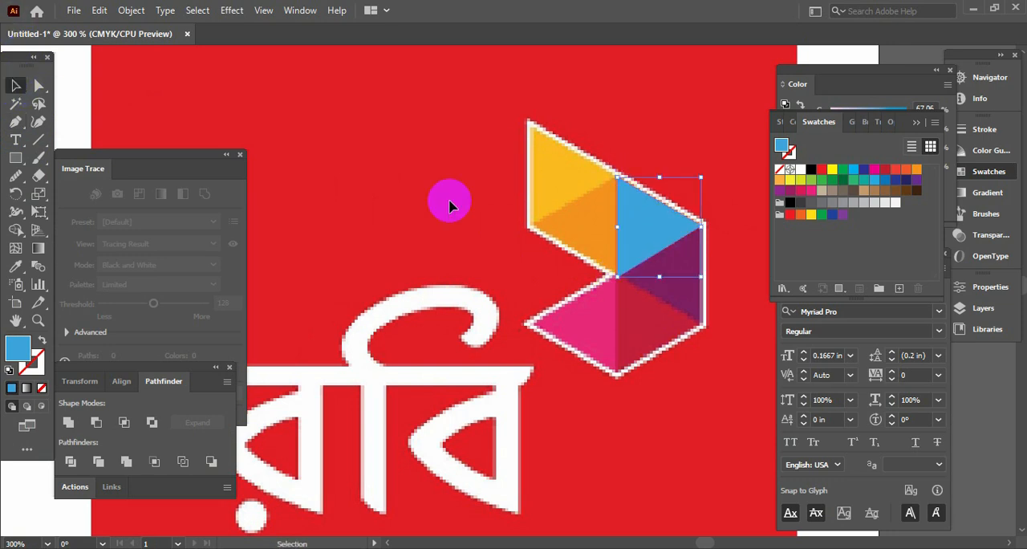
key("Tab")
key("ctrl+d")
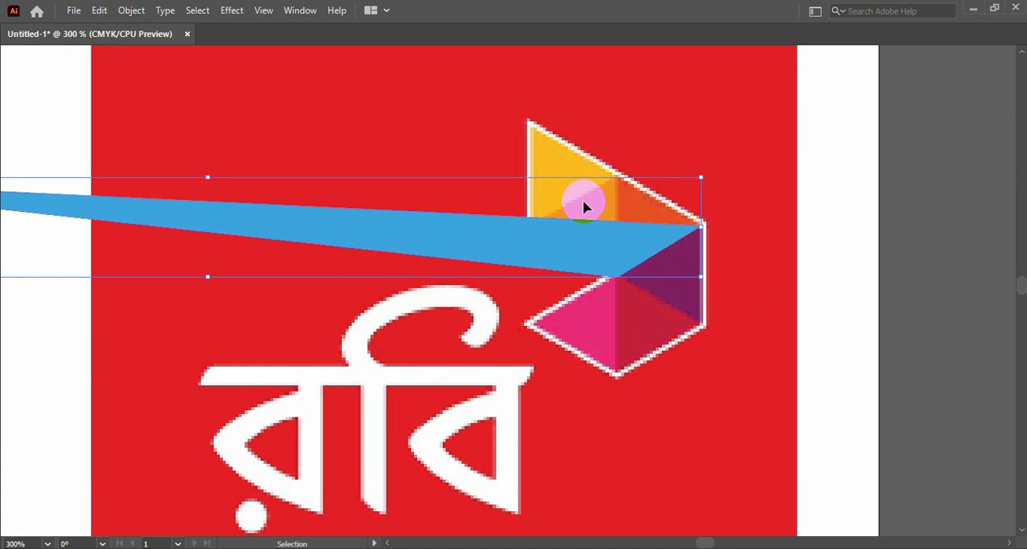
key("ctrl+z")
key("Tab")
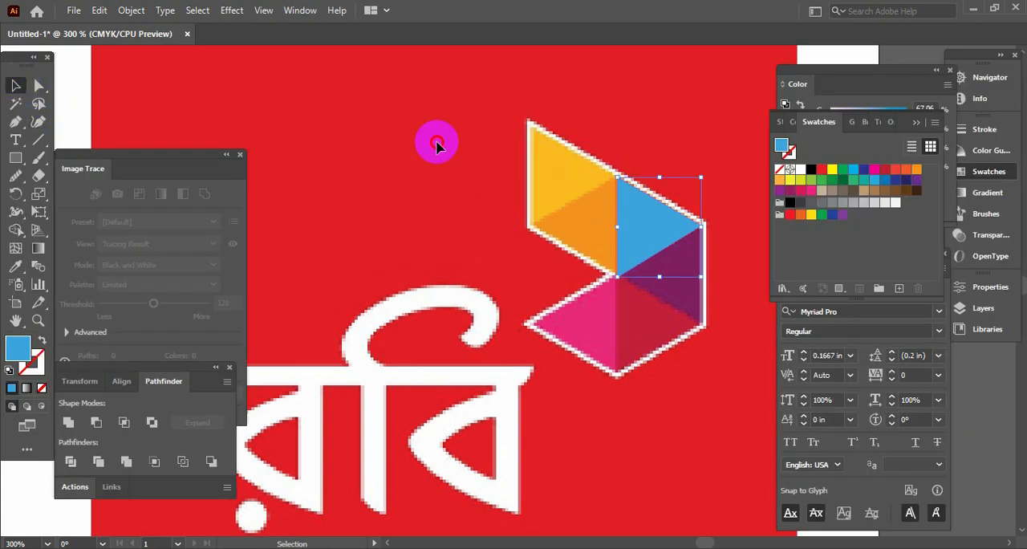
left_click(647, 215)
key("Delete")
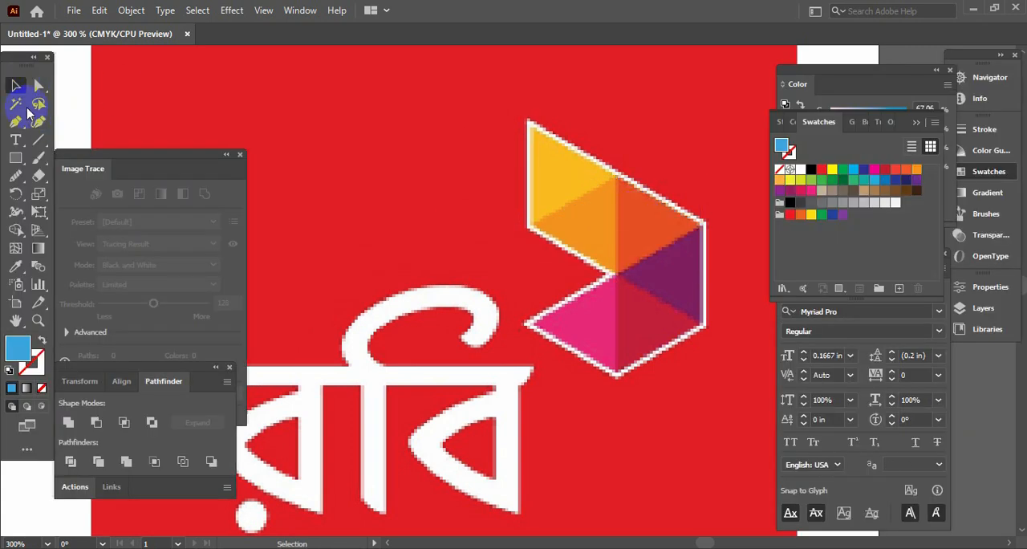
Step: Trace the purple facet of the reference emblem as a closed blue-filled triangle with the Pen tool
left_click(15, 122)
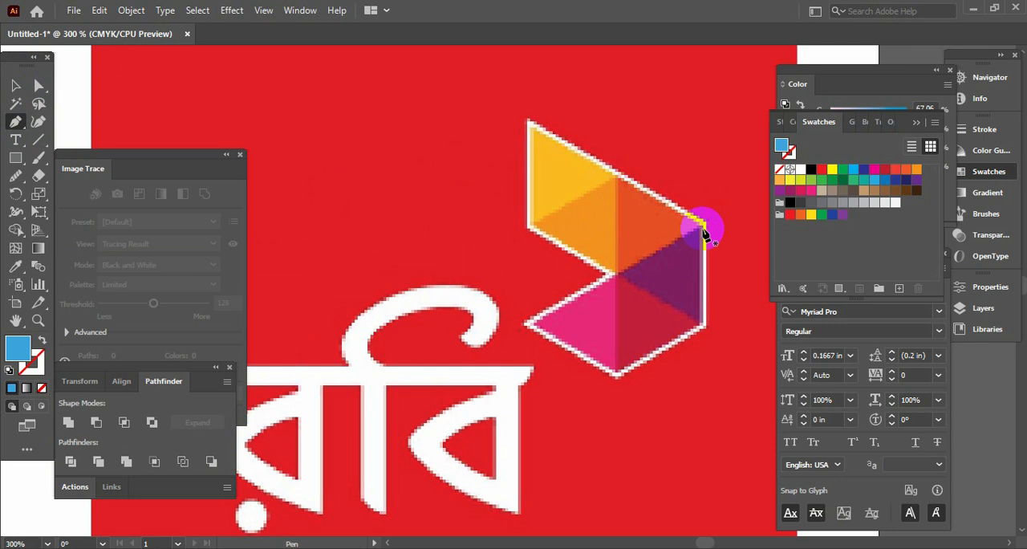
left_click(703, 226)
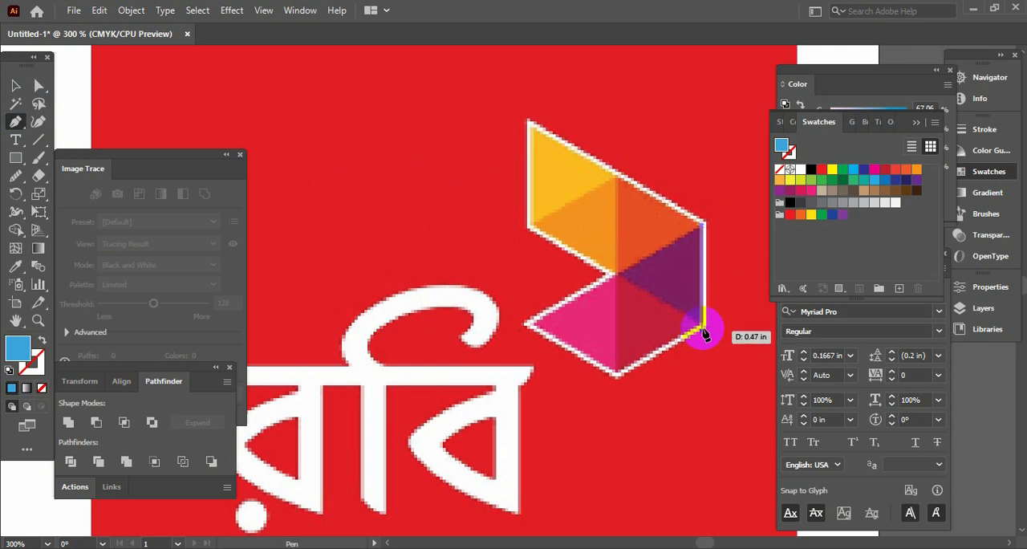
left_click(703, 327)
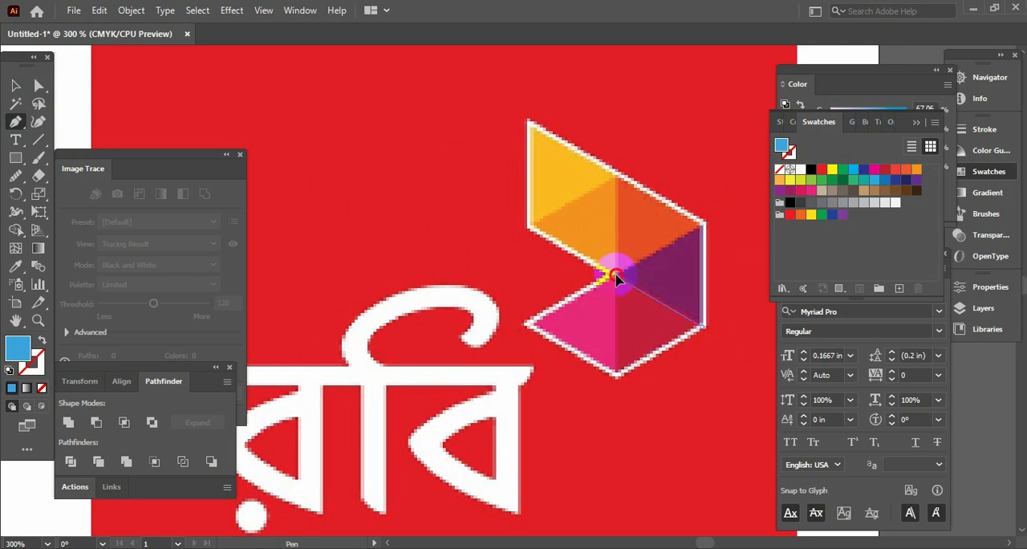
left_click(615, 275)
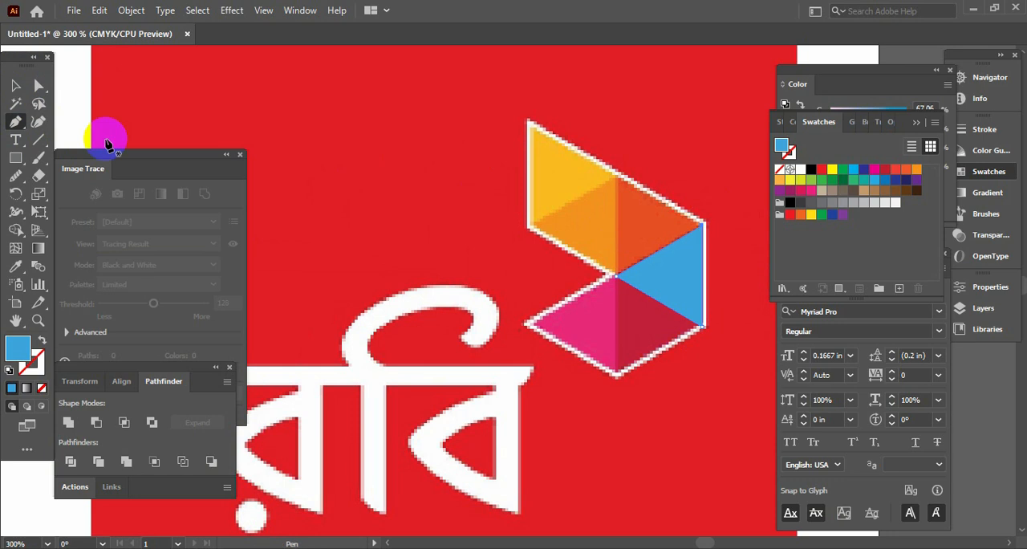
Step: Move the blue triangle from the reference's purple facet into the matching facet of the separated emblem outline
left_click(14, 85)
left_click(333, 150)
key("Tab")
left_click(651, 273)
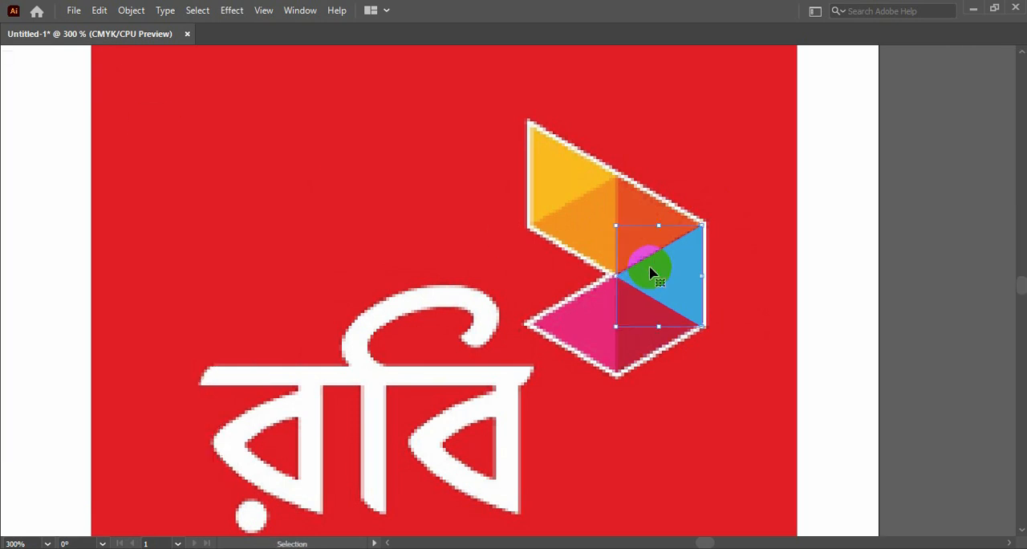
key("Delete")
key("Tab")
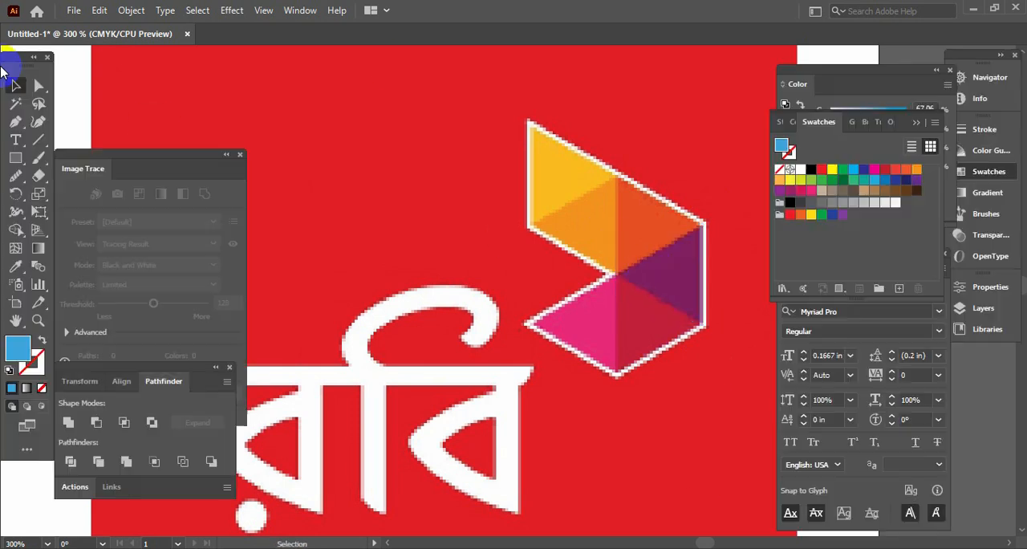
Step: Trace the dark red facet below the purple one as a closed blue-filled triangle with the Pen tool
left_click(16, 127)
key("Tab")
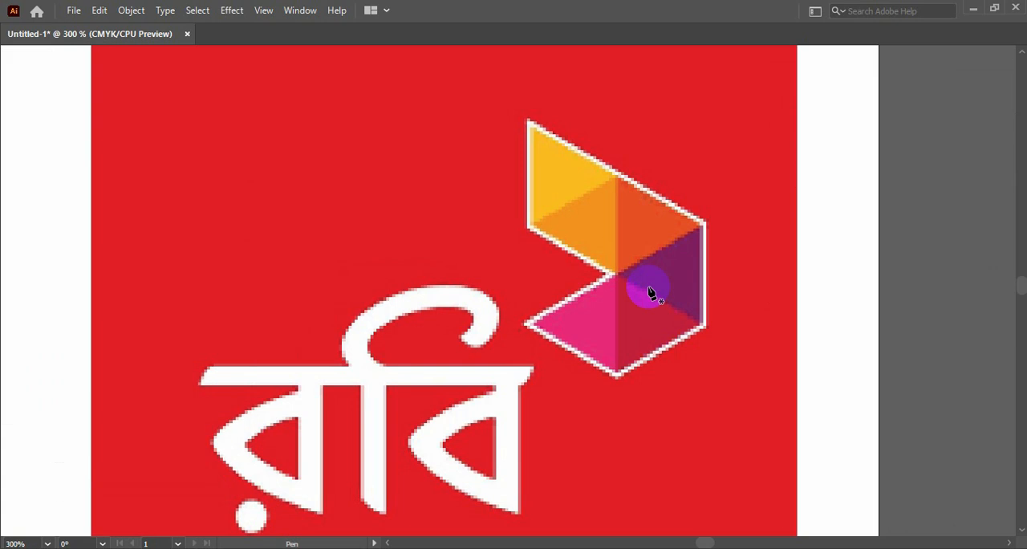
left_click(618, 277)
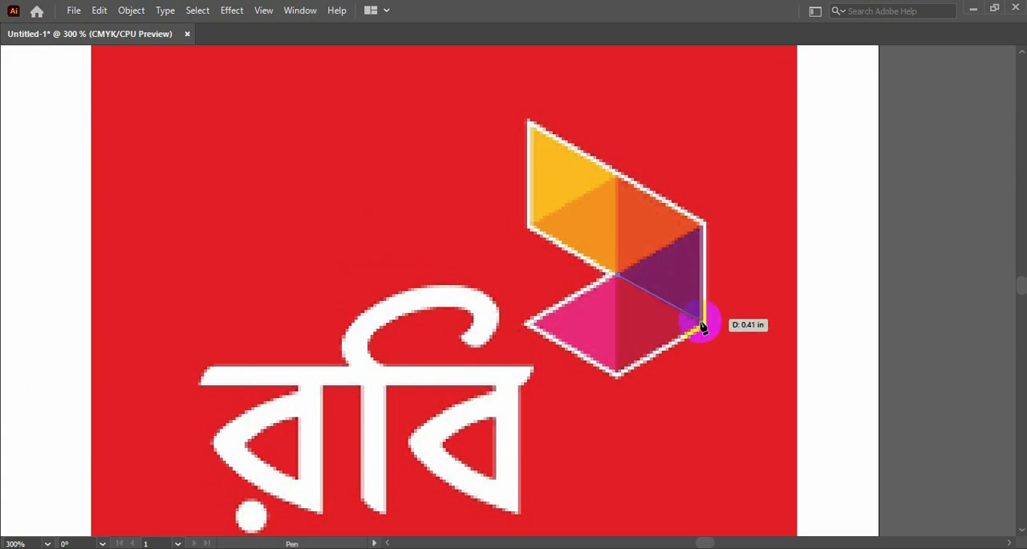
left_click(703, 324)
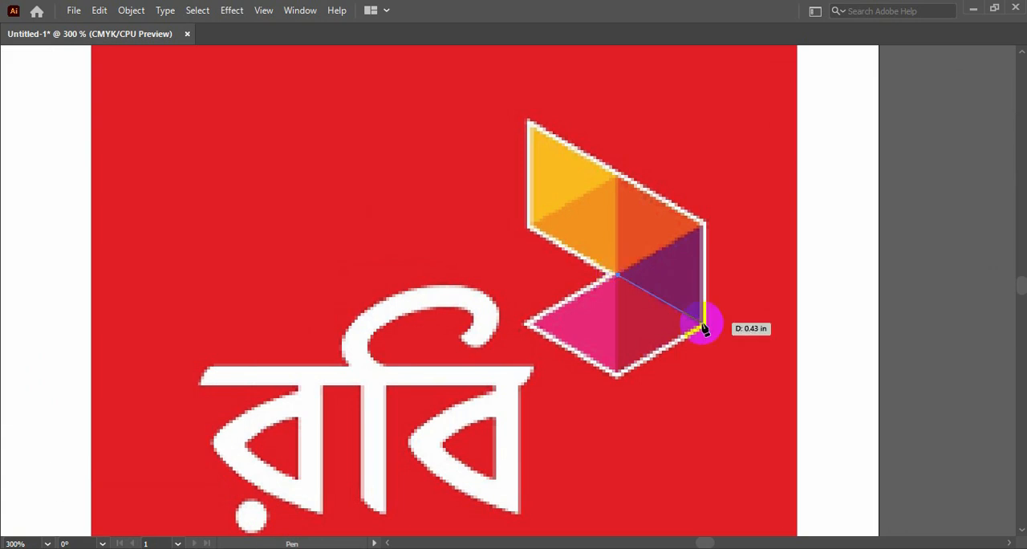
left_click(618, 375)
left_click(618, 277)
Step: Move the blue triangle from the reference's dark red facet into the matching facet of the separated emblem outline
key("Tab")
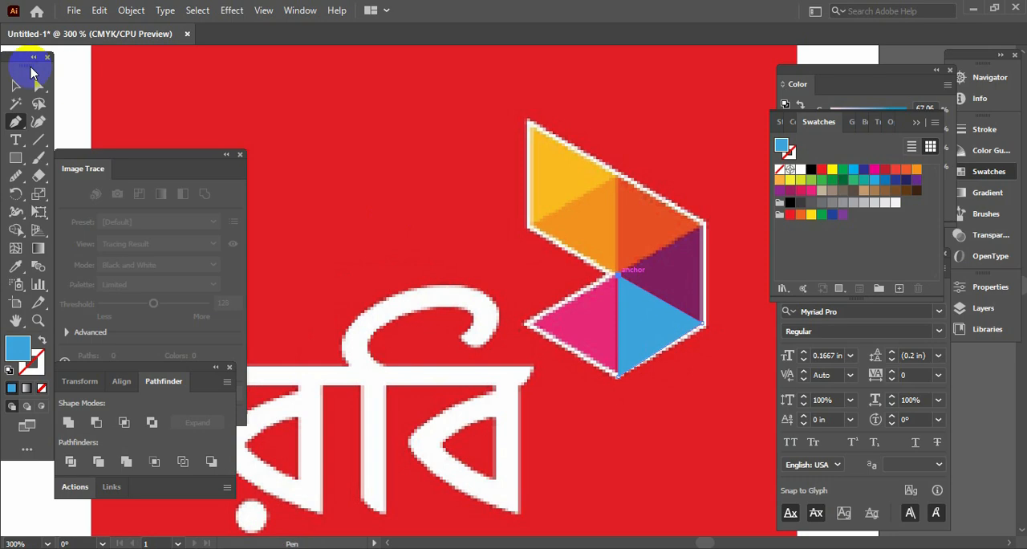
left_click(16, 65)
key("Tab")
left_click(719, 347)
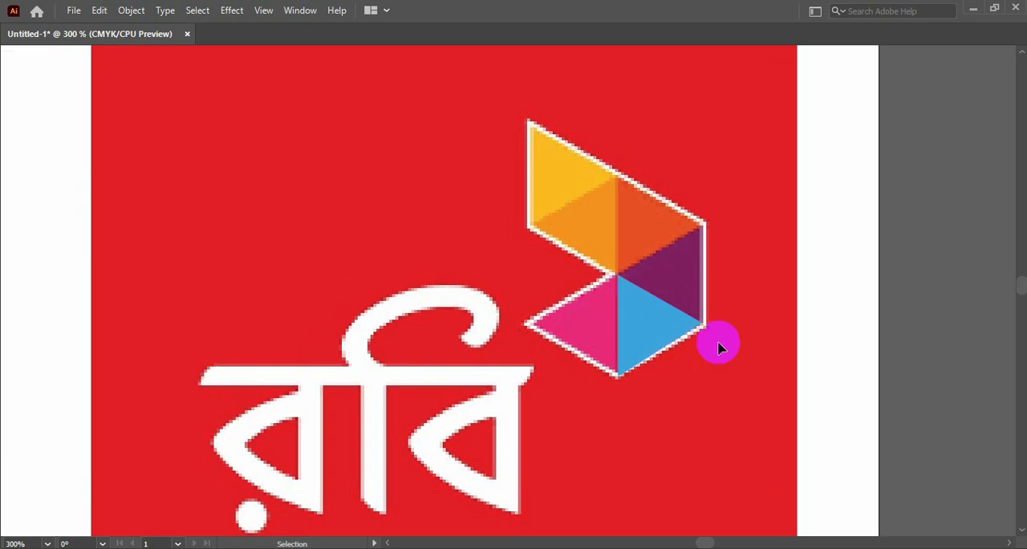
left_click(669, 317)
key("Delete")
key("Tab")
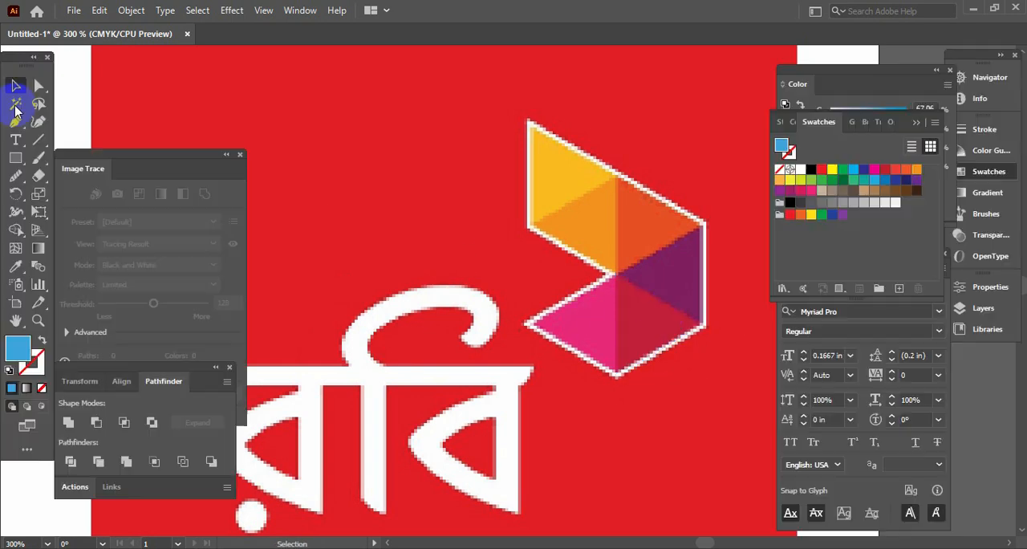
Step: Trace the pink facet of the reference emblem as a closed blue-filled triangle with the Pen tool
left_click(17, 123)
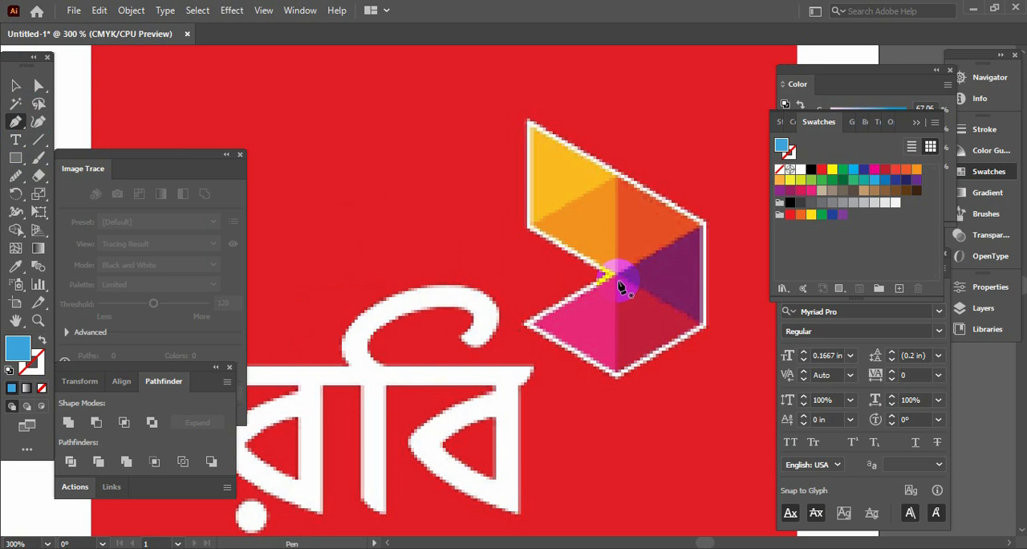
left_click(618, 277)
left_click(616, 375)
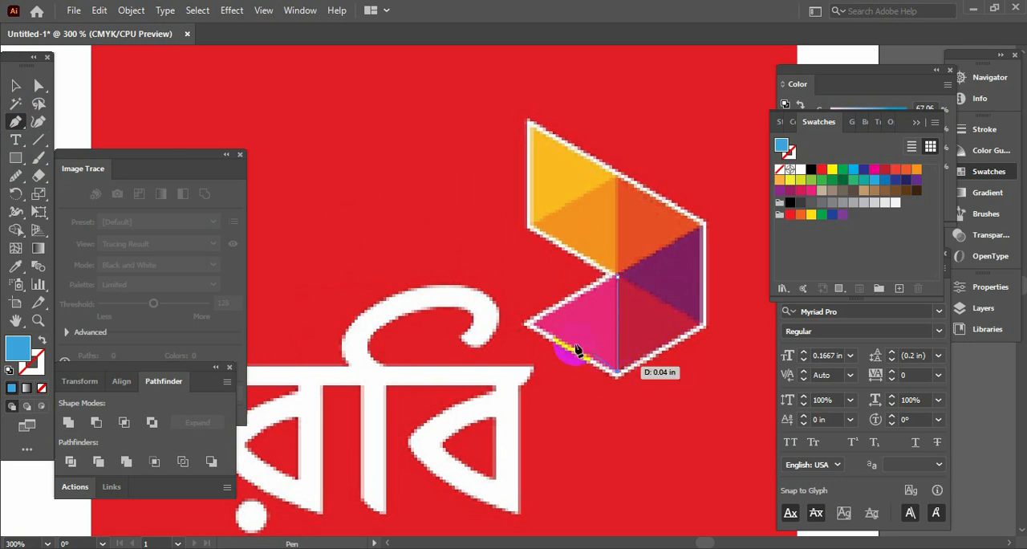
left_click(527, 324)
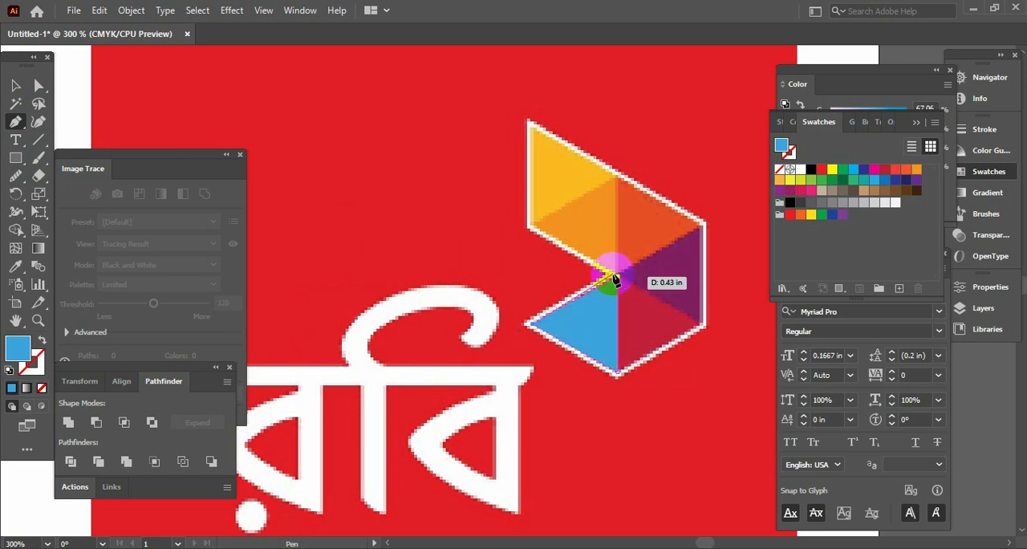
Step: Move the blue triangle from the reference's pink facet into the matching facet of the separated emblem outline
key("Tab")
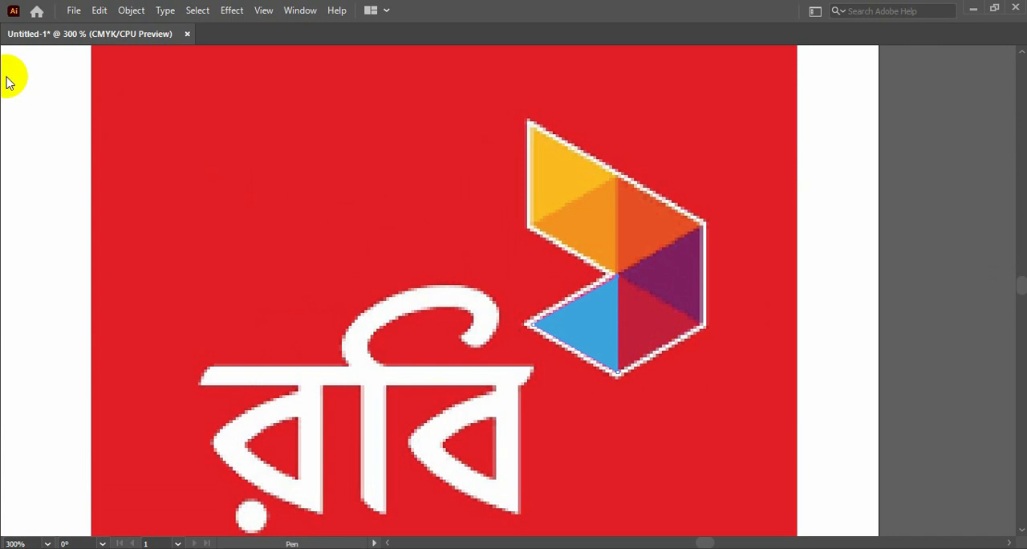
left_click(16, 85)
left_click(560, 329)
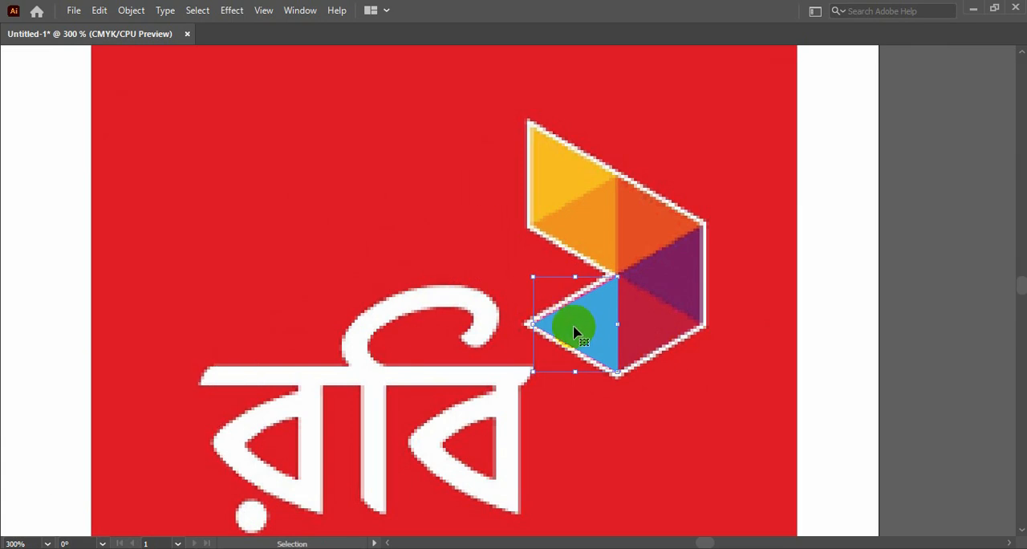
key("ctrl+x")
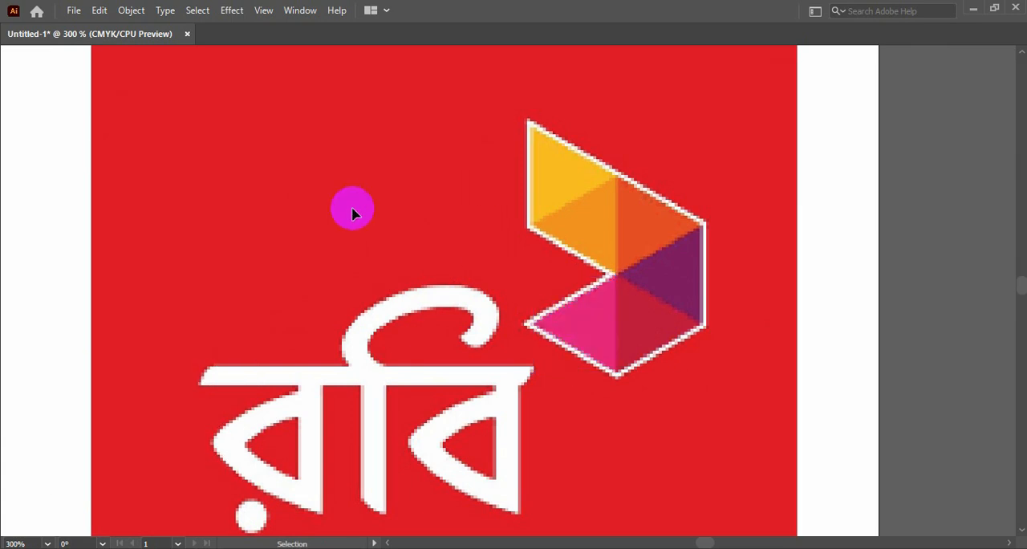
Step: Fill the uppermost triangle of the redrawn emblem with the yellow sampled from the reference using the Eyedropper
left_click_drag(291, 246, 577, 243)
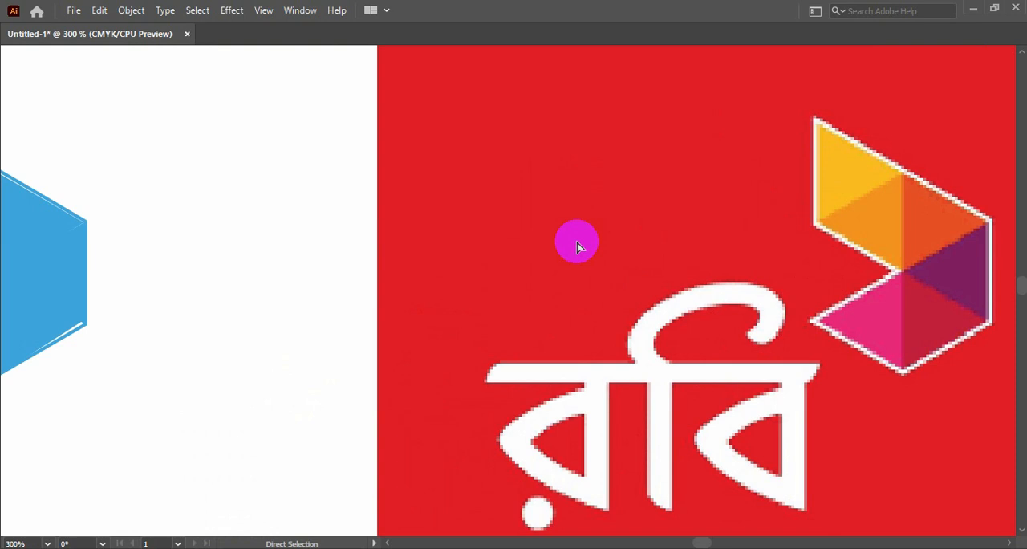
key("ctrl+minus")
left_click_drag(361, 296, 434, 282)
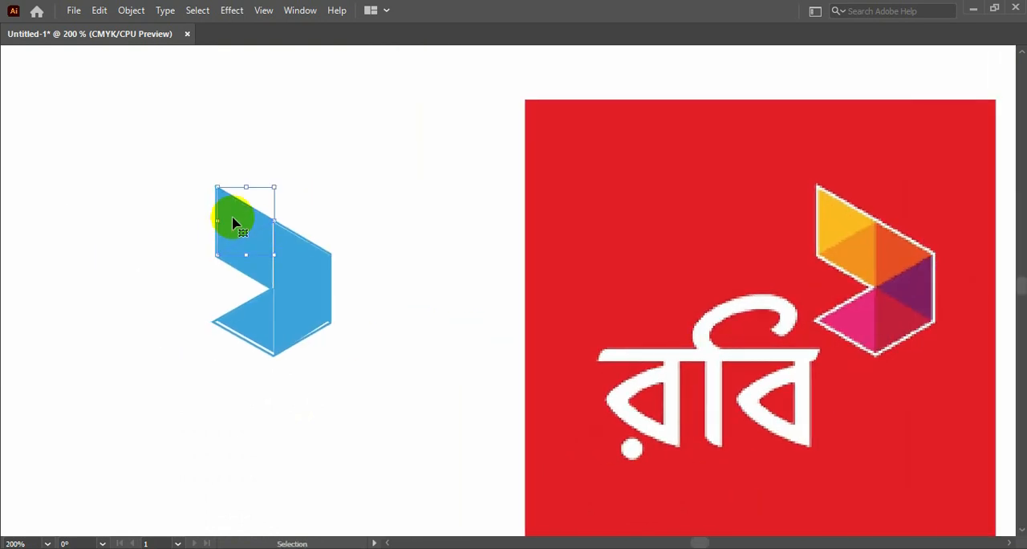
key("Tab")
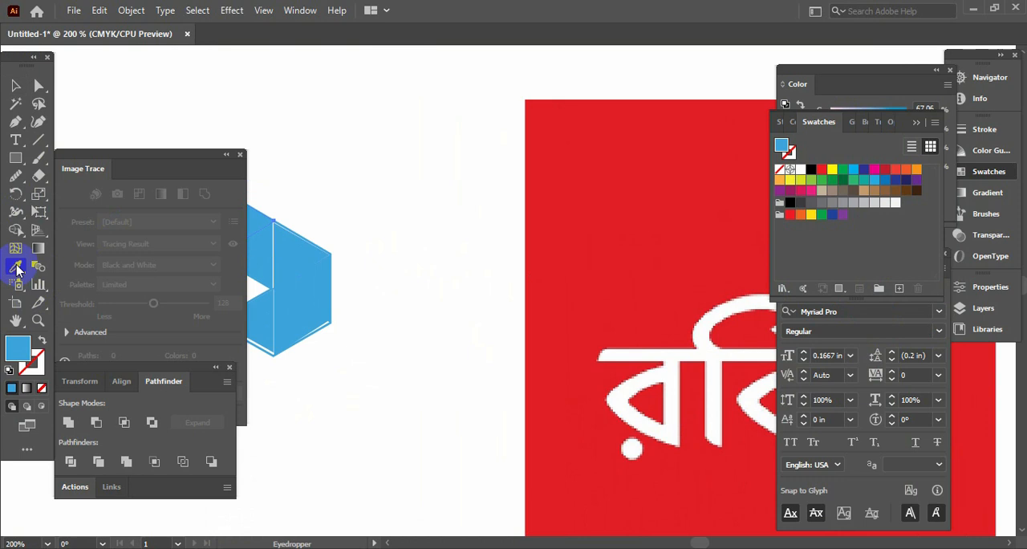
key("Tab")
left_click(840, 215)
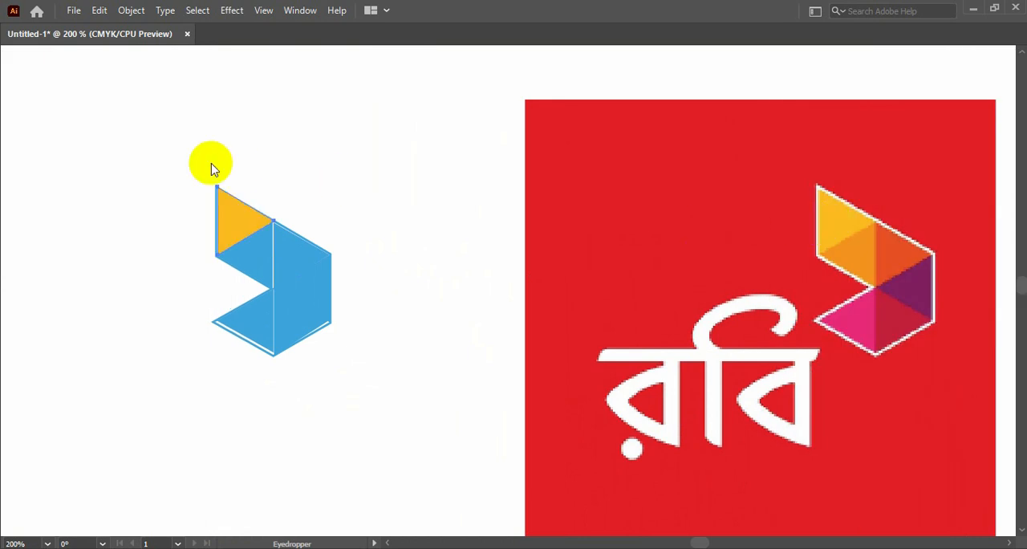
Step: Fill the triangle below the yellow one with the orange sampled from the reference's matching facet
key("Tab")
left_click(16, 86)
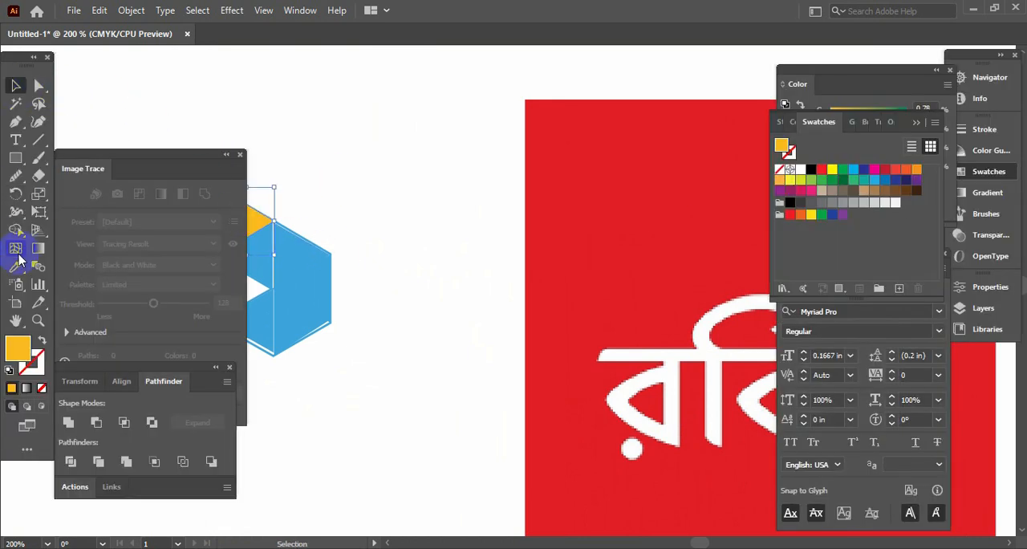
left_click(17, 266)
left_click(26, 88)
key("Tab")
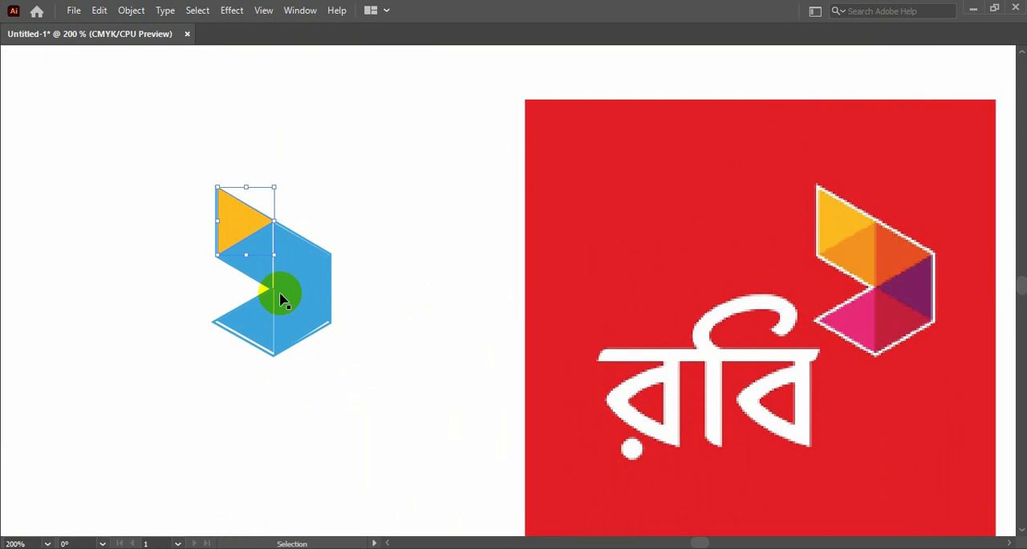
key("Tab")
left_click(257, 259)
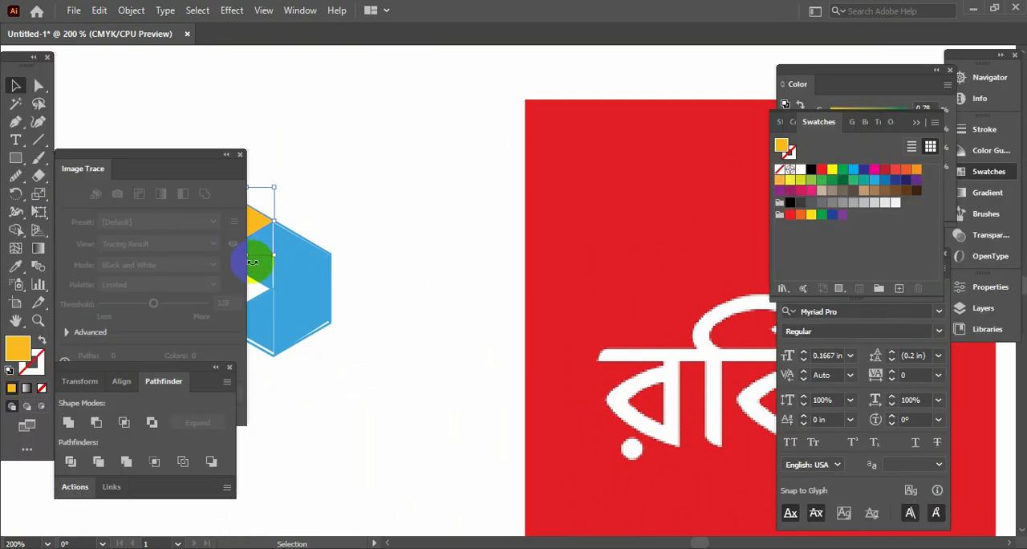
left_click(11, 273)
key("Tab")
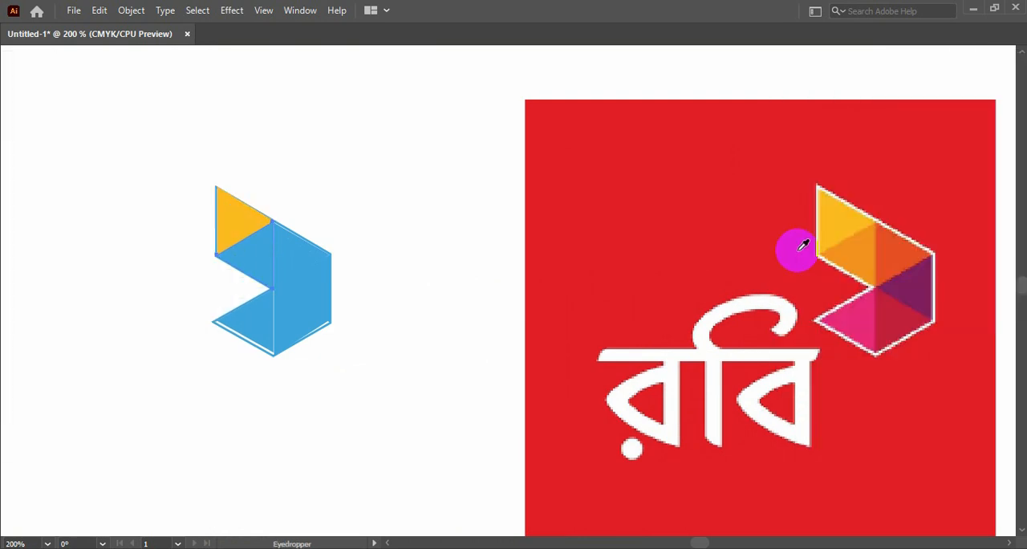
left_click(855, 248)
Step: Fill the triangle beside the orange one with the red-orange sampled from the reference's matching facet
key("Tab")
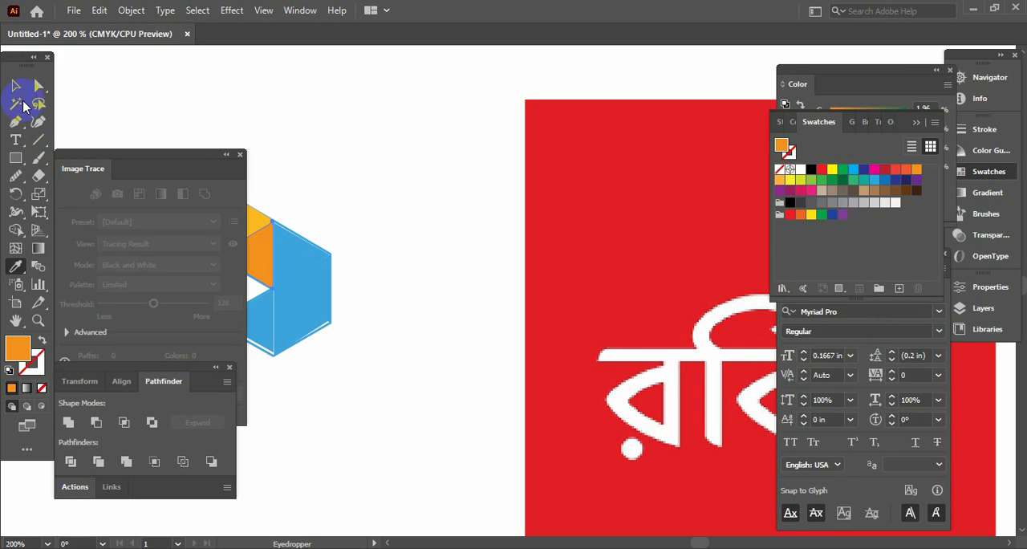
left_click(16, 90)
key("Tab")
key("Tab")
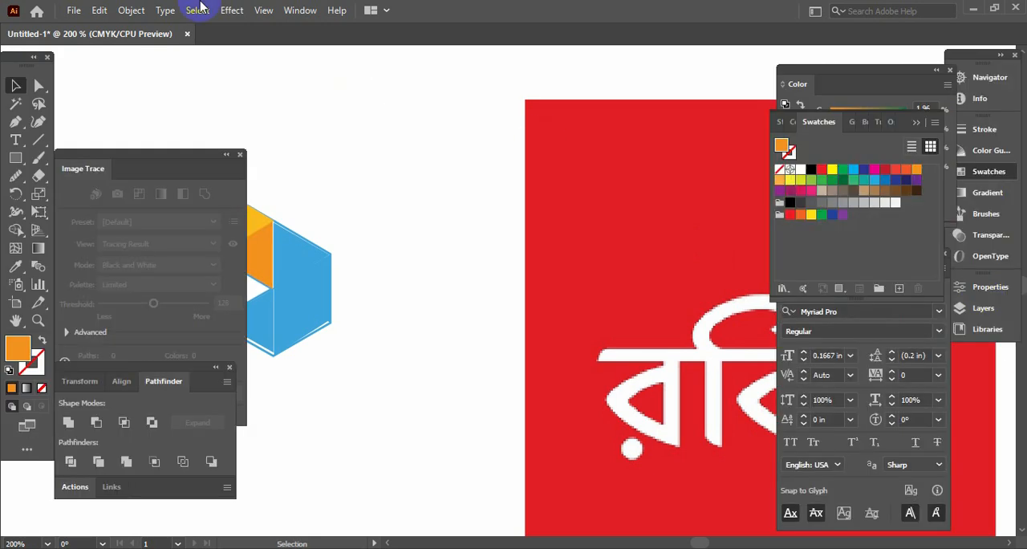
left_click(297, 269)
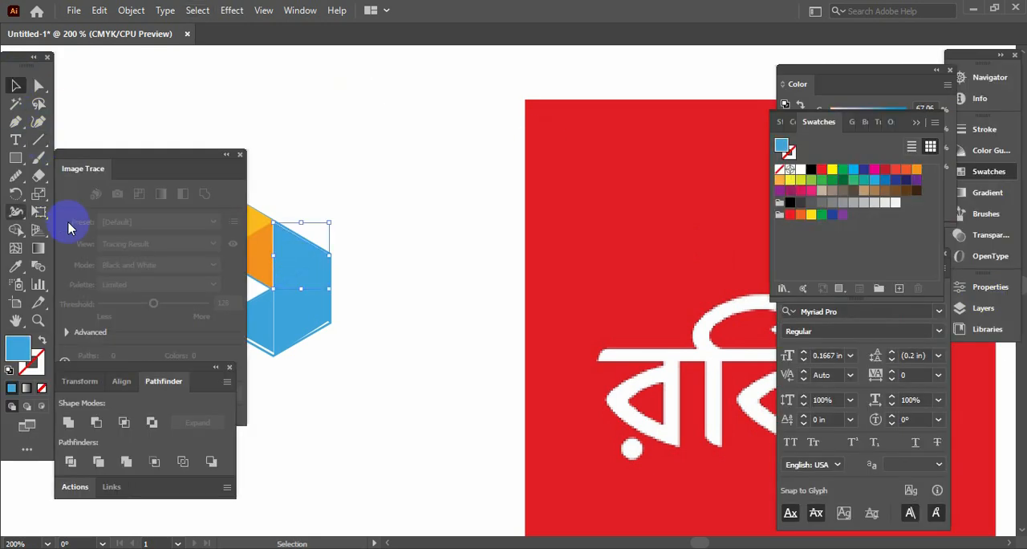
left_click(15, 265)
key("Tab")
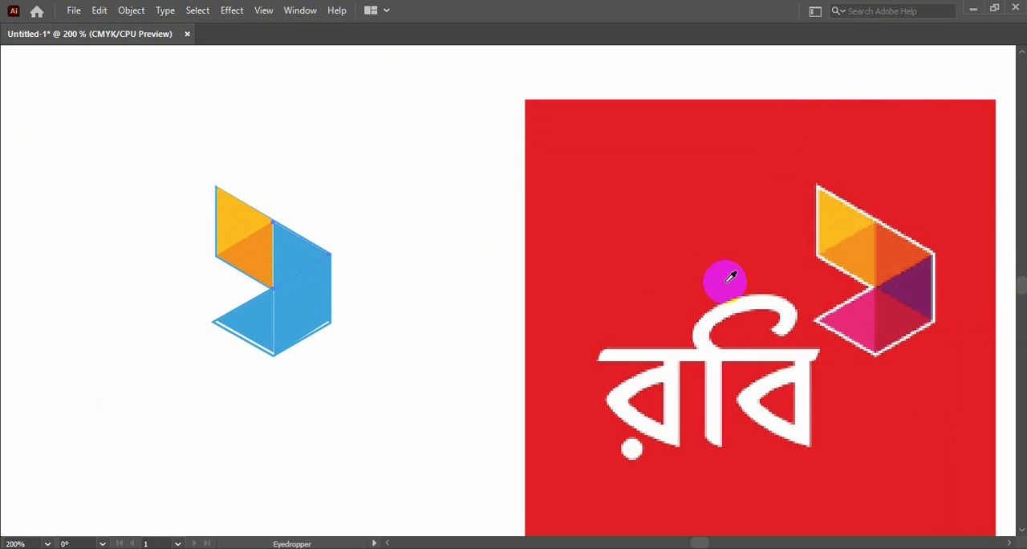
left_click(893, 252)
key("Tab")
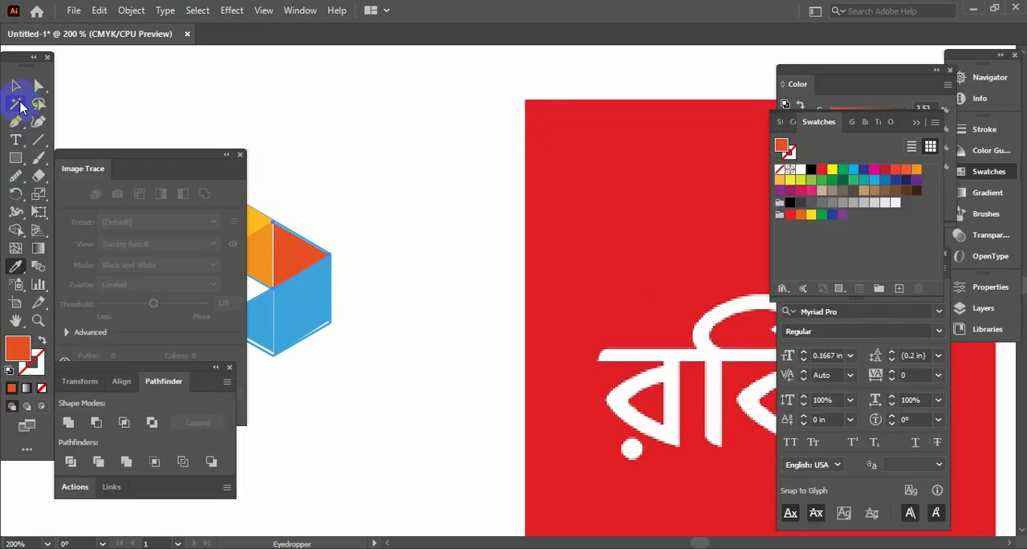
Step: Fill the triangle below the red-orange one with the purple sampled from the reference's matching facet
left_click(16, 87)
key("Tab")
key("Tab")
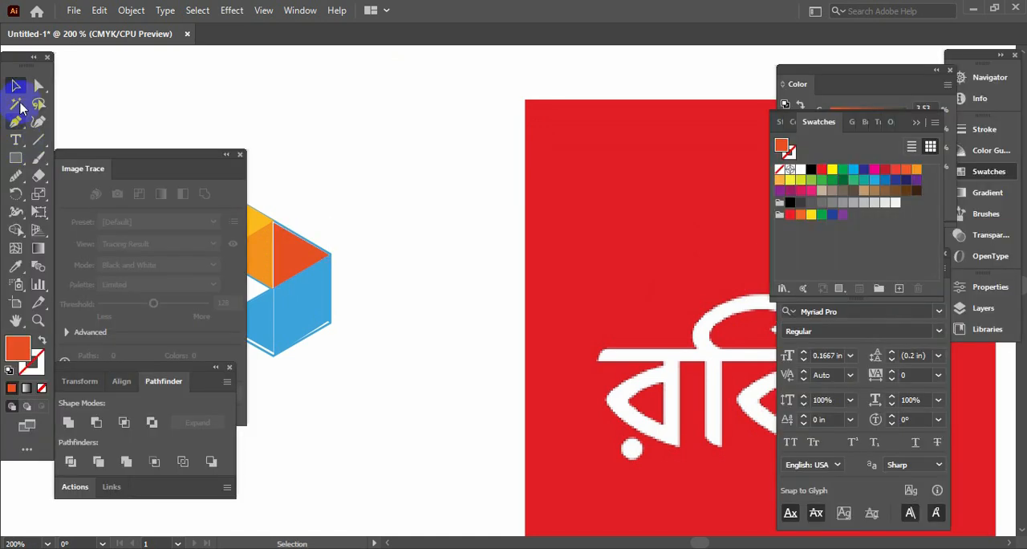
left_click(298, 287)
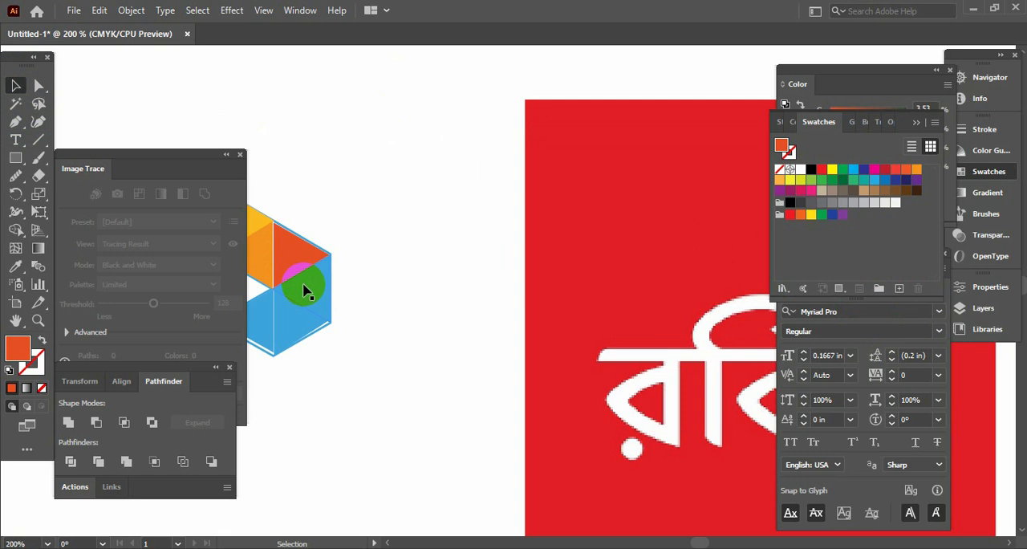
key("Tab")
left_click(933, 317)
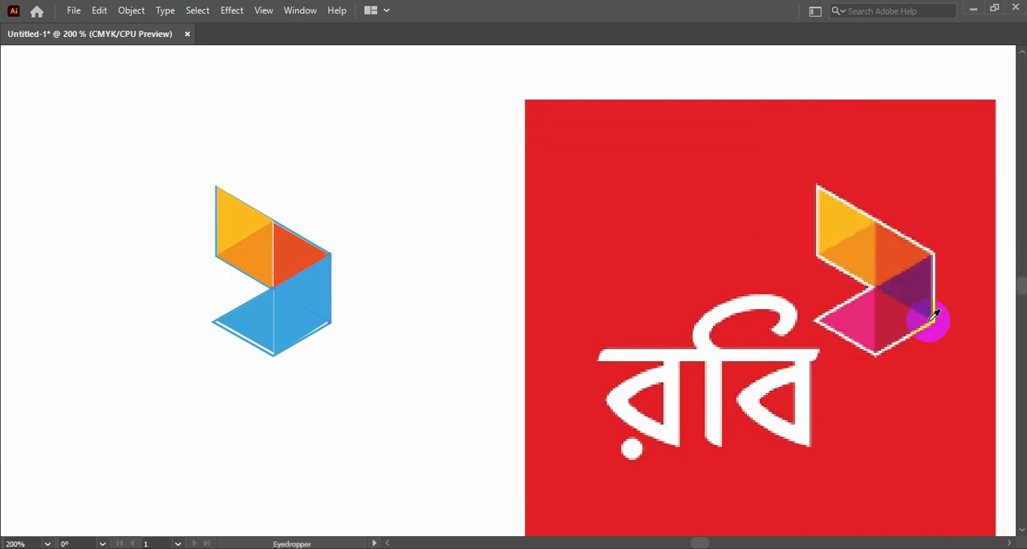
key("Tab")
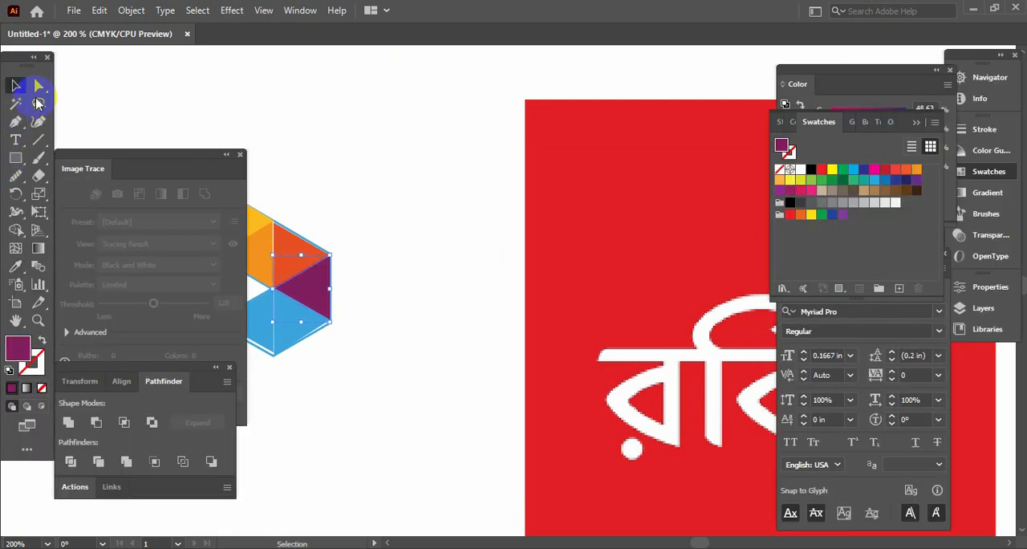
Step: Fill the triangle below the purple one with the crimson sampled from the reference's matching facet
left_click(301, 309)
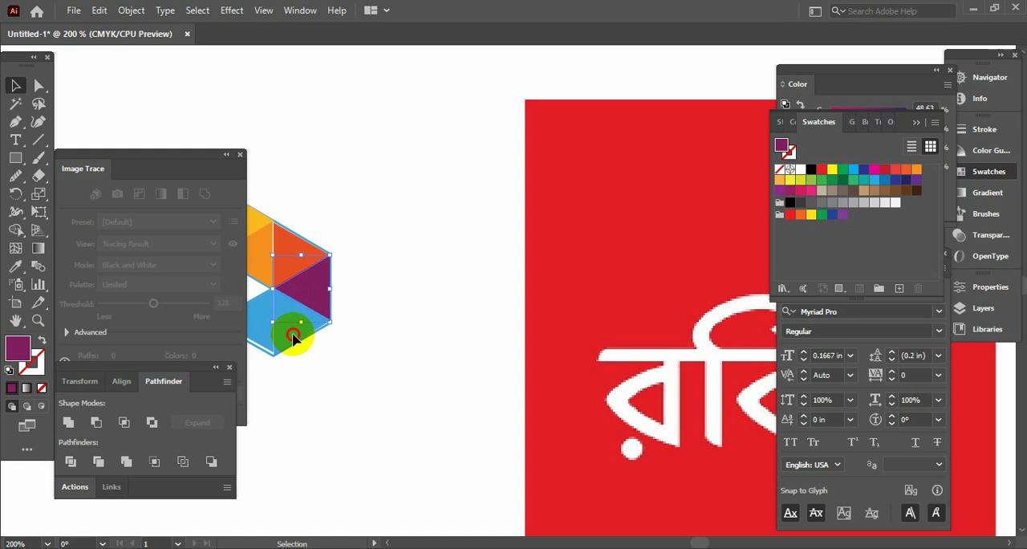
left_click(293, 337)
left_click(16, 267)
key("Tab")
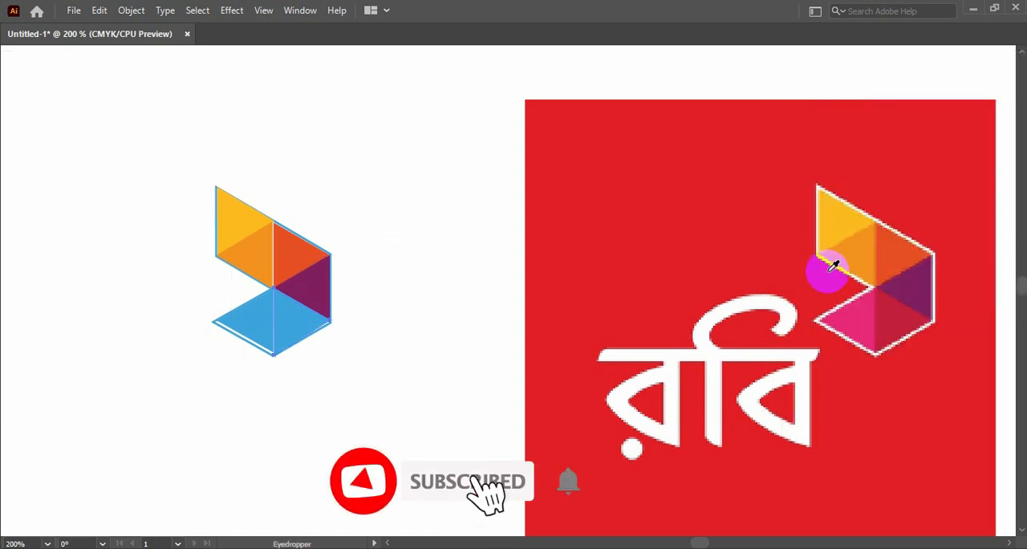
left_click(902, 313)
key("Tab")
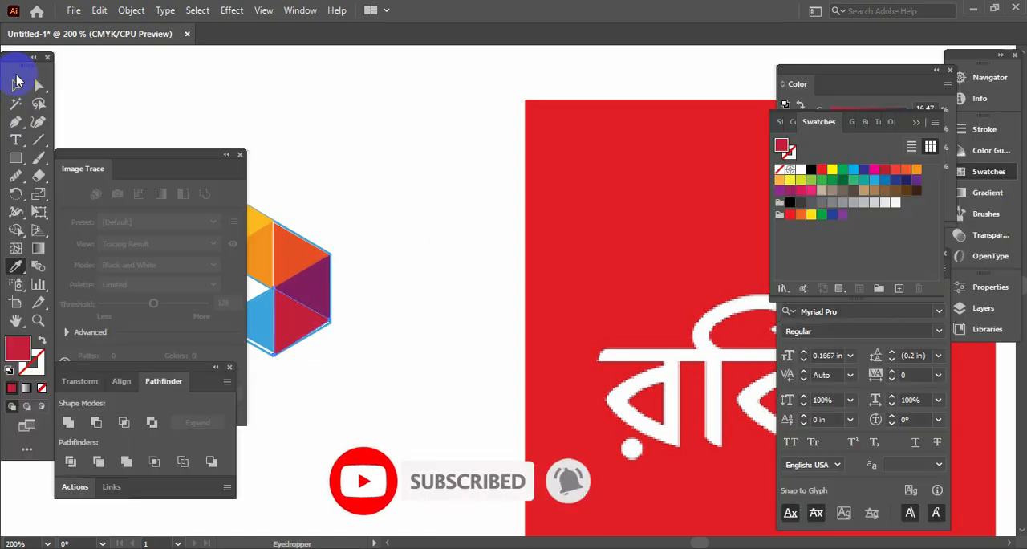
Step: Fill the last blue triangle, beside the crimson one, with the pink sampled from the reference
left_click(16, 81)
key("Tab")
left_click(259, 321)
key("Tab")
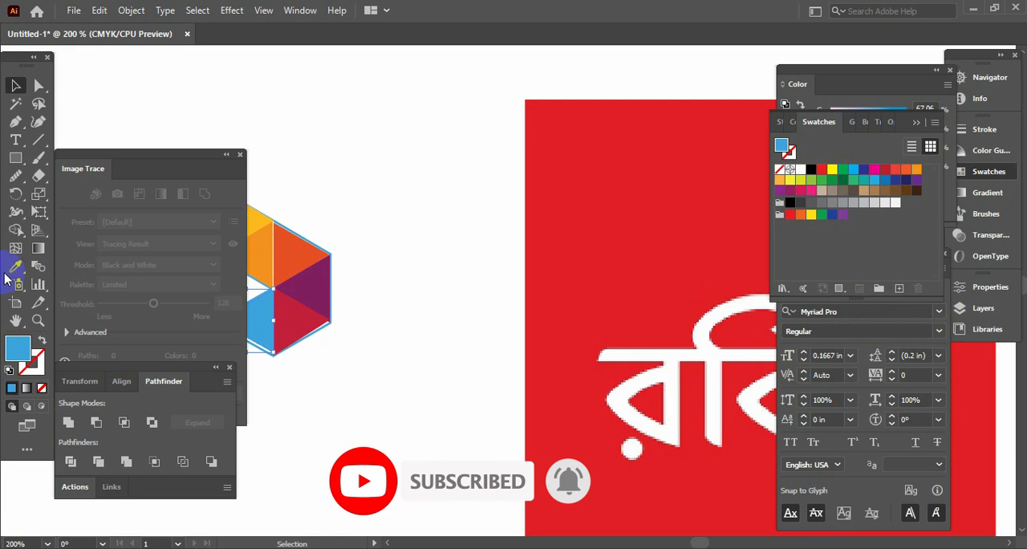
key("Tab")
left_click(866, 310)
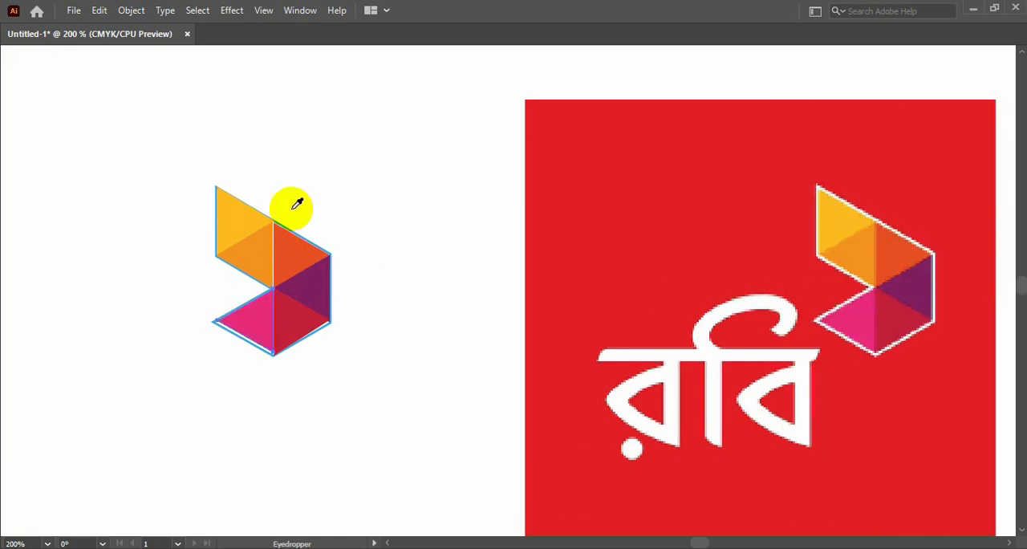
key("Tab")
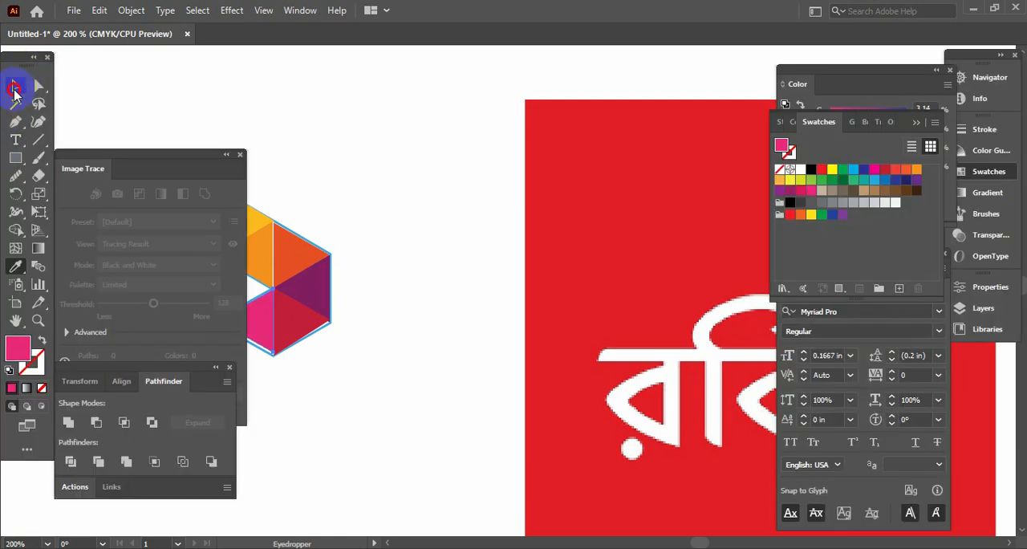
Step: Scale the red-orange triangle so its upper corner meets the emblem outline and closes the gap beside the orange triangle
left_click(15, 90)
key("Tab")
key("ctrl+plus")
key("ctrl+plus")
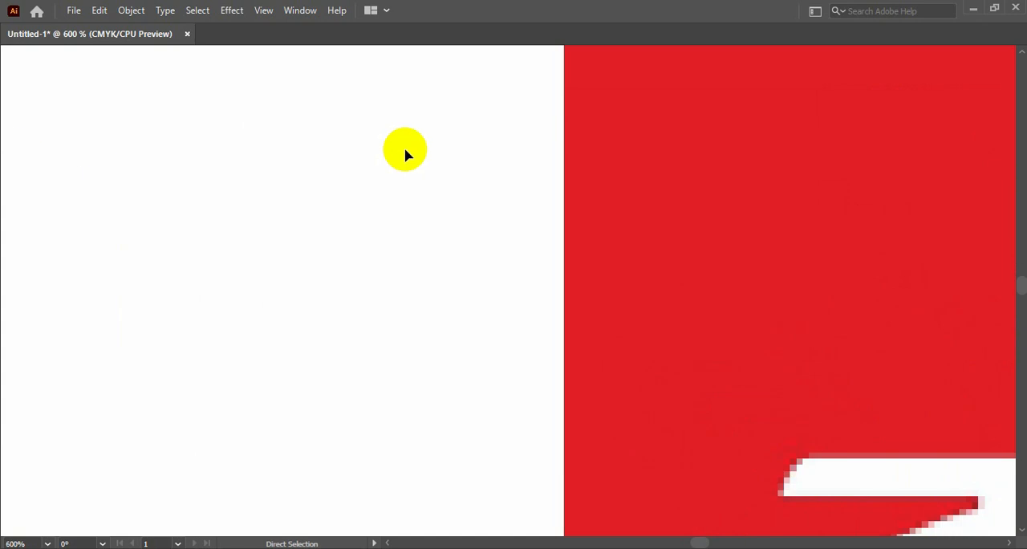
key("space")
left_click_drag(72, 141, 741, 197)
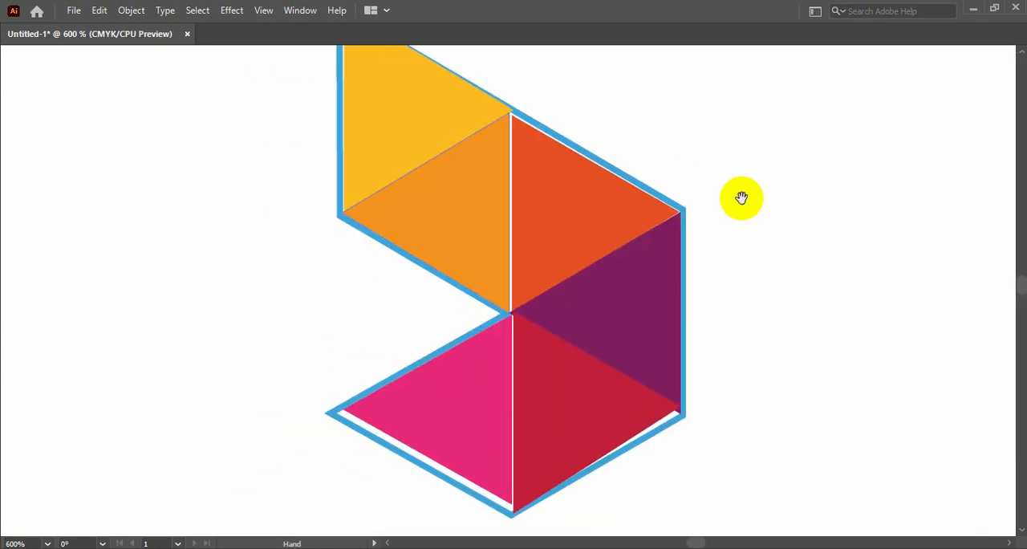
left_click(541, 190)
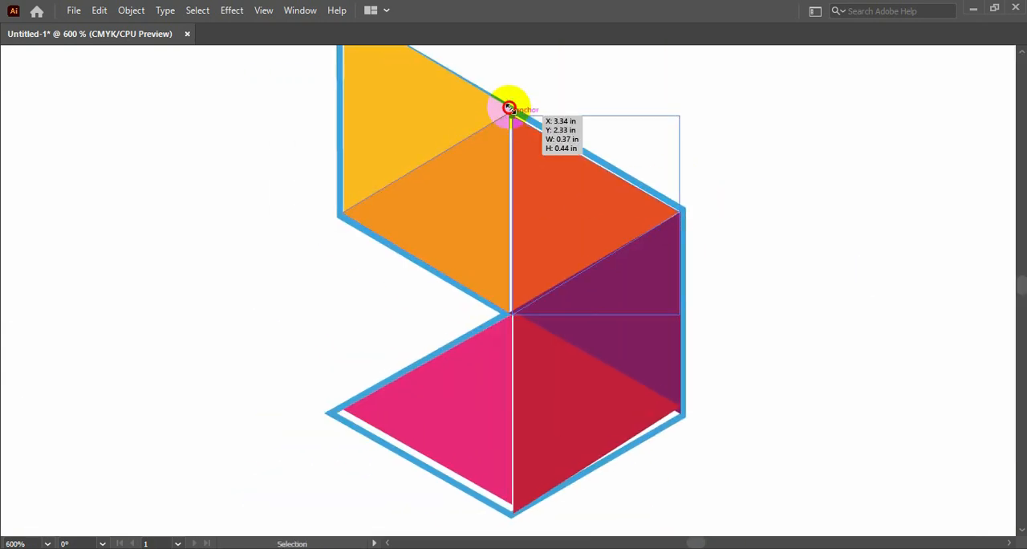
left_click_drag(509, 108, 509, 108)
left_click(776, 186)
Step: Stretch the purple triangle upward so its upper corner meets the red-orange triangle's outer tip
left_click(651, 308)
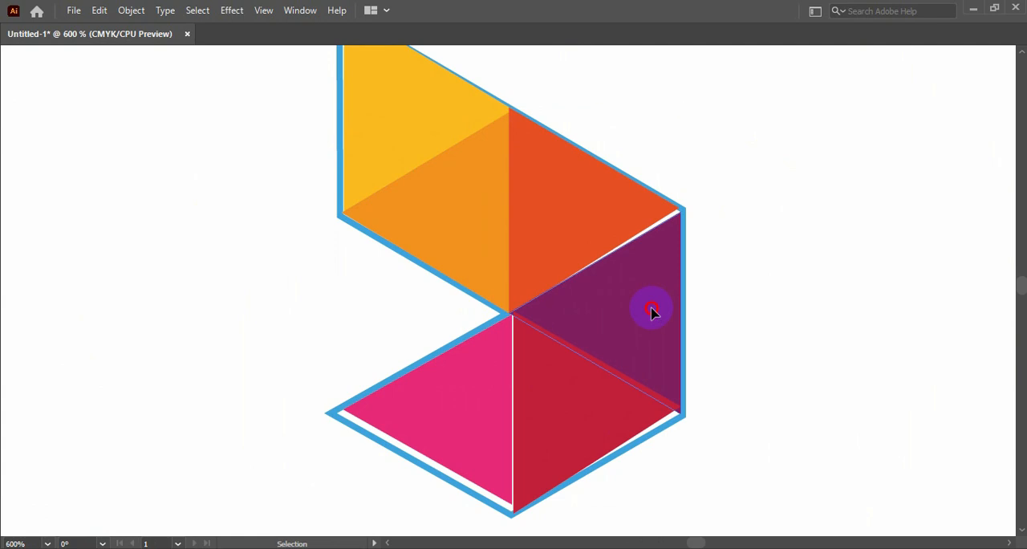
left_click_drag(679, 213, 681, 207)
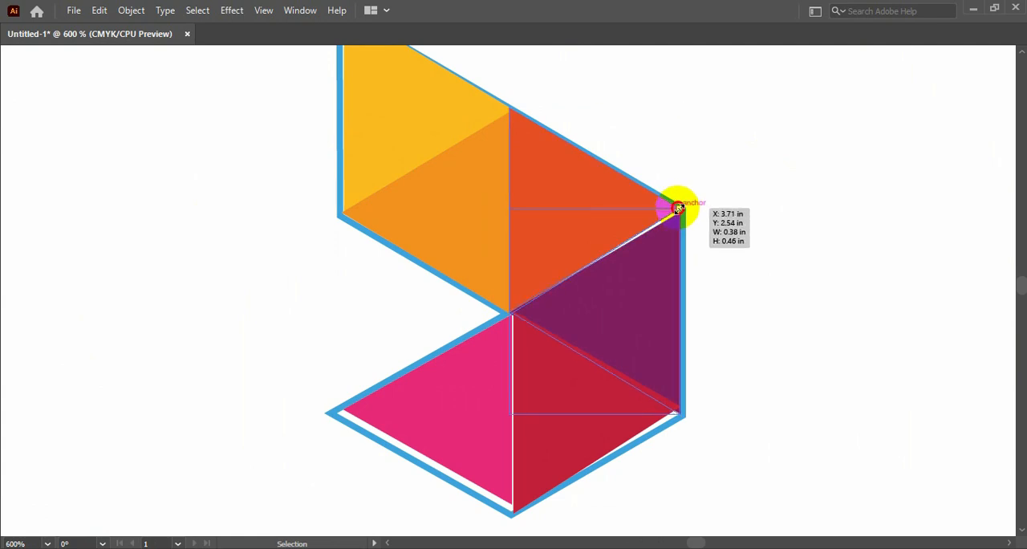
left_click(724, 230)
Step: Move the crimson triangle's outer anchor to the purple triangle's lower corner and its upper anchor to the emblem's central junction
left_click(584, 409)
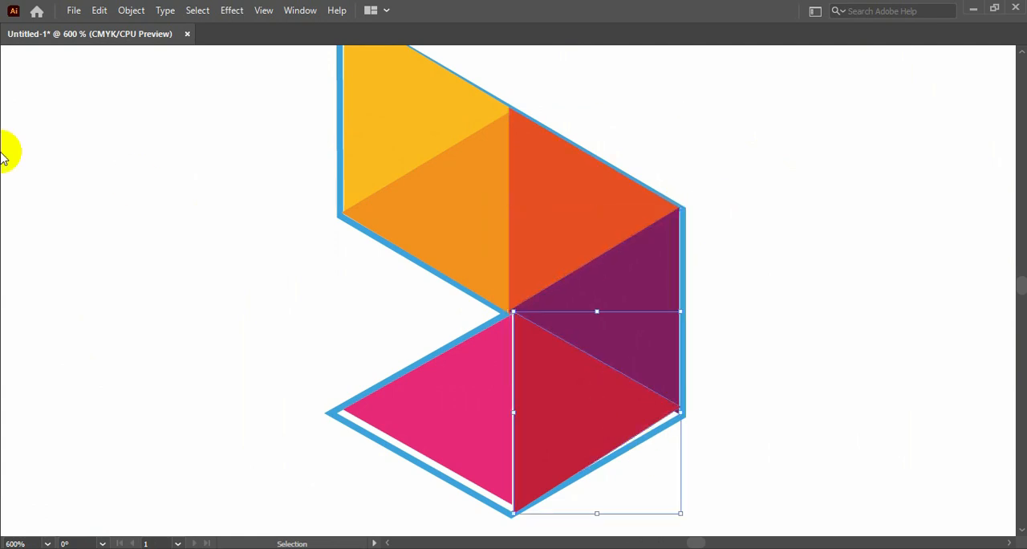
key("Tab")
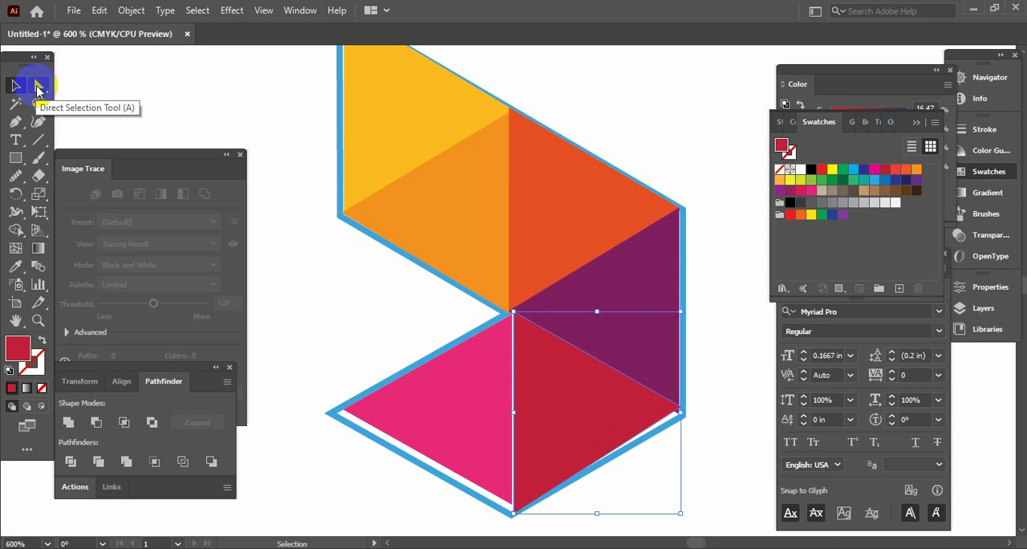
left_click(40, 86)
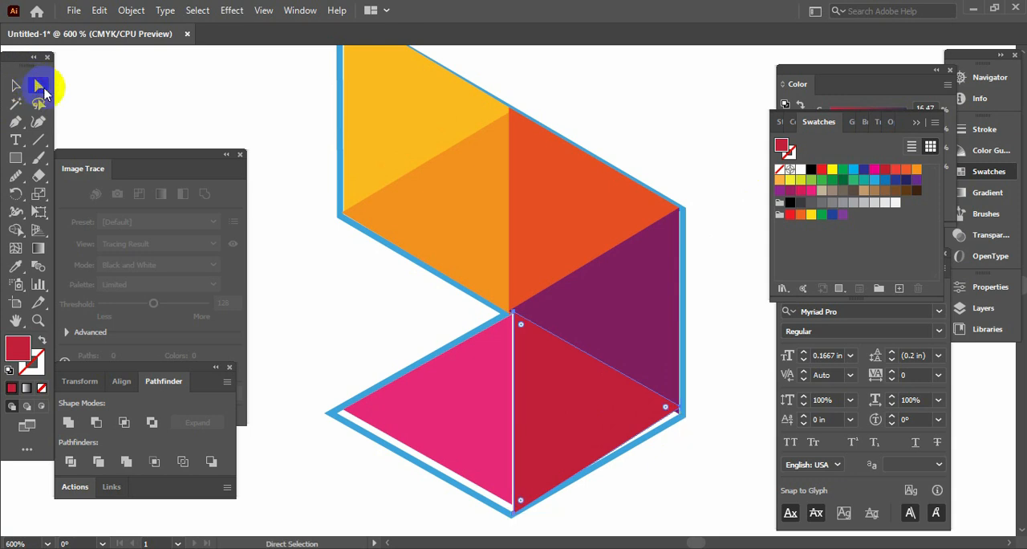
key("Tab")
scroll(562, 145, "up", 5)
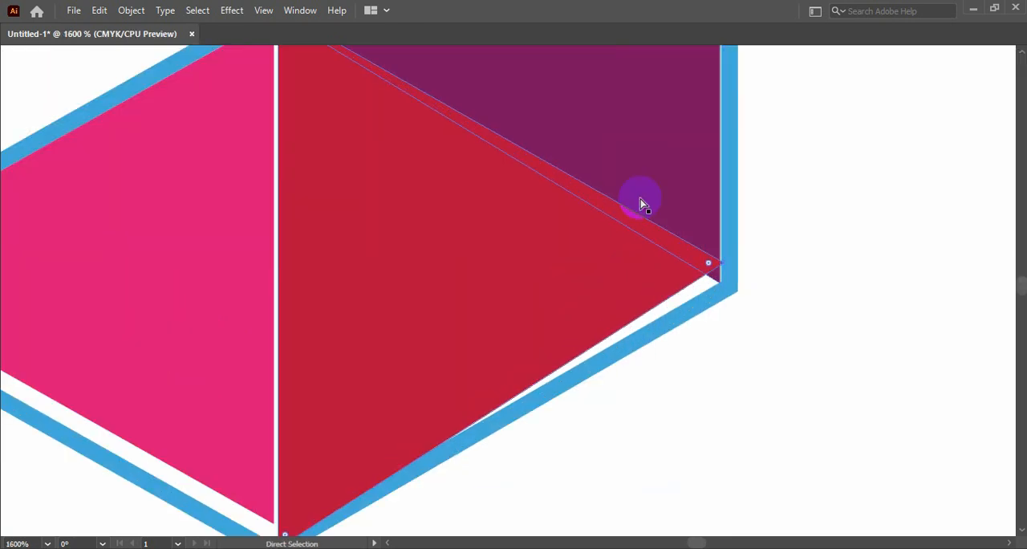
left_click(729, 270)
left_click_drag(728, 270, 727, 285)
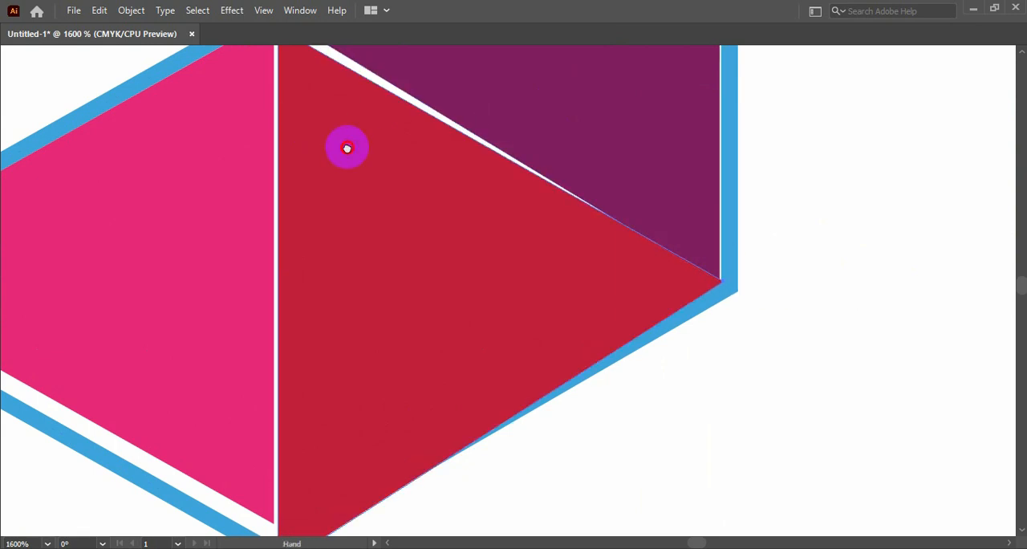
left_click_drag(346, 147, 451, 288)
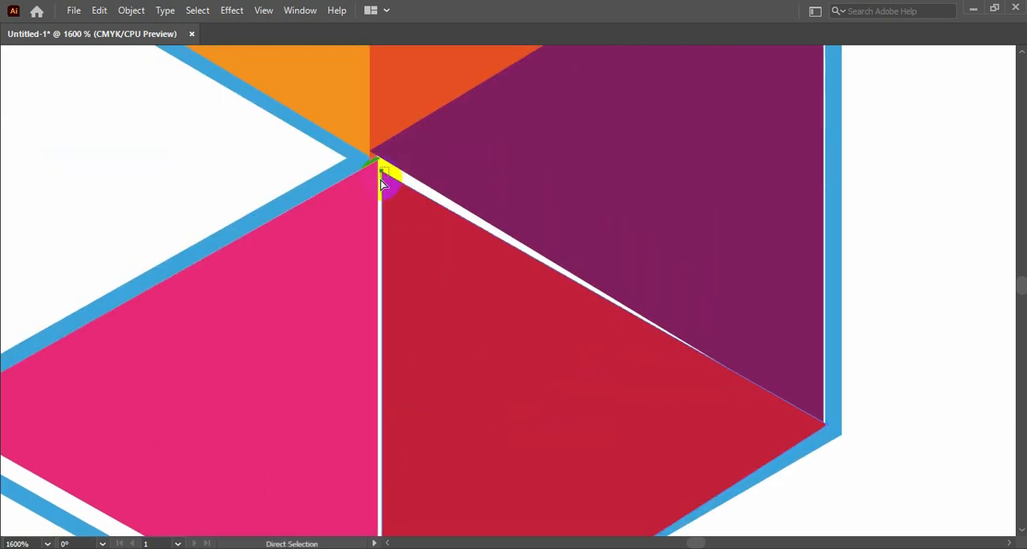
left_click_drag(385, 175, 376, 164)
Step: Move the lower anchors of the pink and crimson triangles together into the outline's lowest corner
left_click_drag(475, 312, 484, 142)
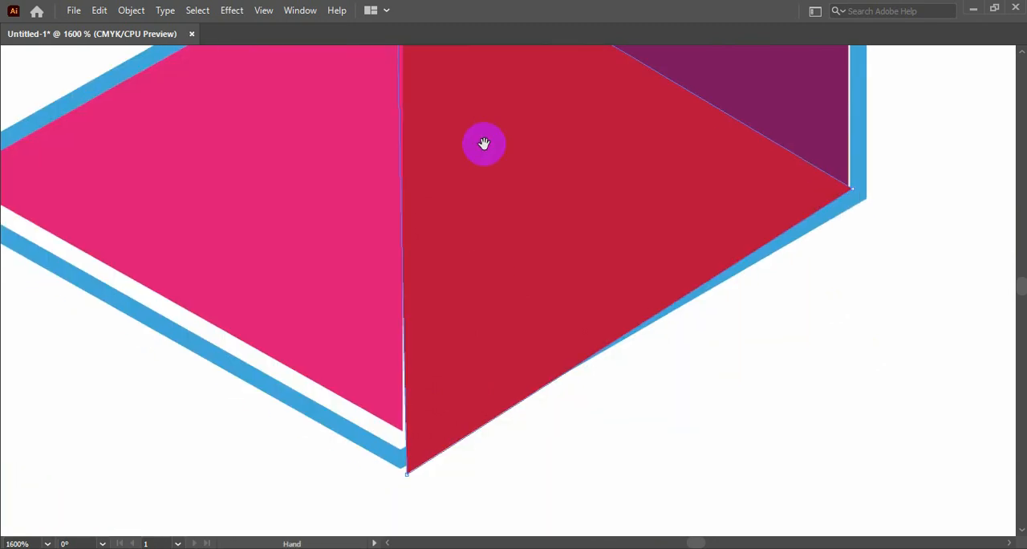
left_click_drag(396, 436, 379, 384)
left_click_drag(401, 429, 399, 461)
left_click(409, 457)
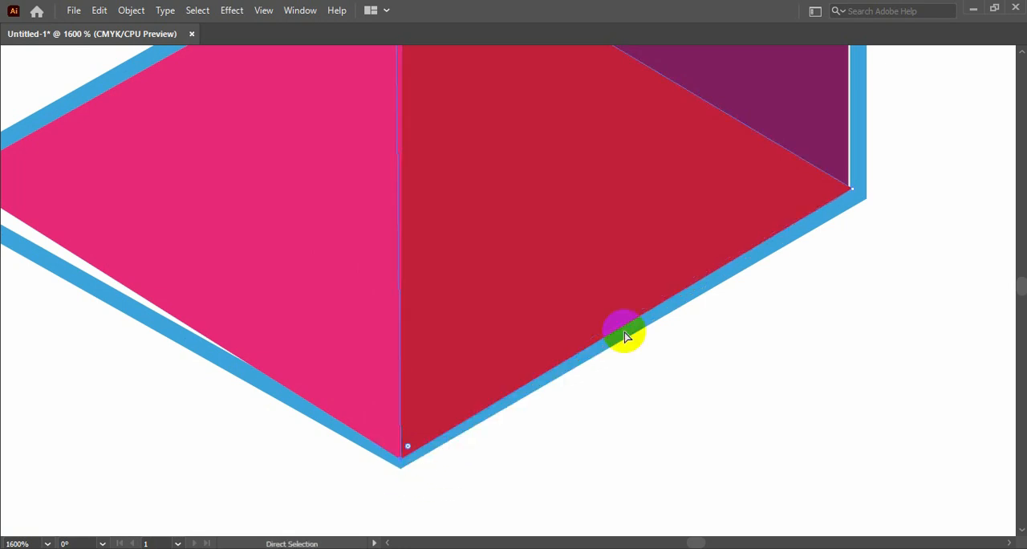
Step: Move the pink triangle's outer tip into the outline's pointed corner and its upper anchor to the emblem's central junction
key("space")
left_click_drag(270, 120, 592, 297)
left_click(294, 374)
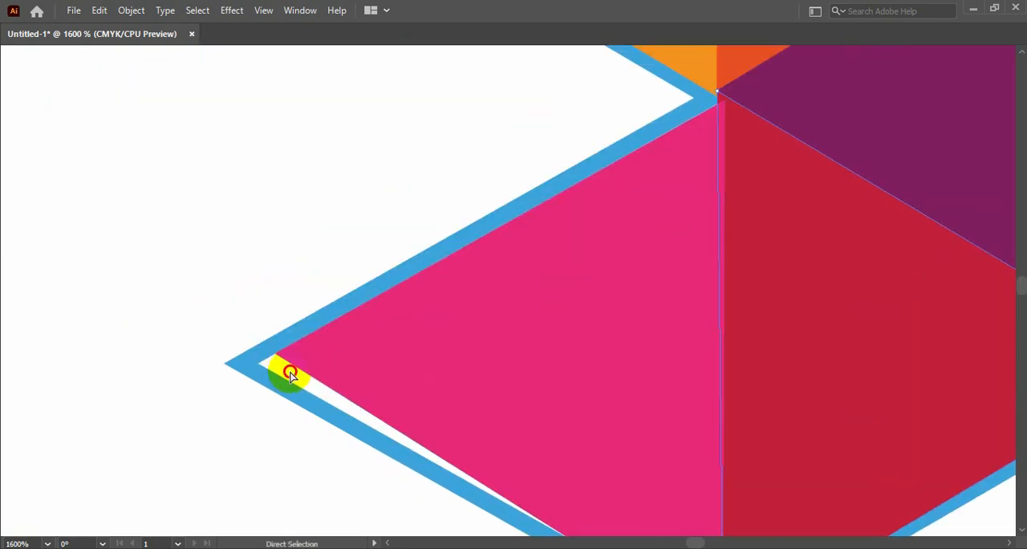
left_click_drag(275, 357, 248, 361)
key("space")
left_click_drag(776, 139, 486, 321)
left_click(447, 298)
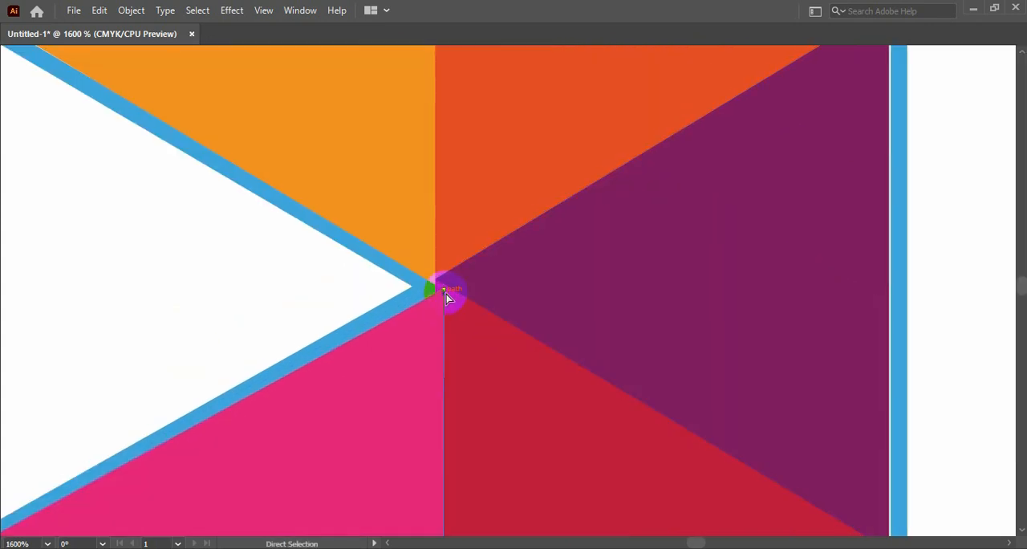
left_click_drag(446, 290, 439, 288)
Step: Move the yellow triangle's lower outer anchor onto the emblem outline to close the white gap along its vertical edge
key("space")
left_click_drag(667, 337, 513, 155)
left_click_drag(783, 343, 825, 474)
left_click_drag(747, 116, 729, 449)
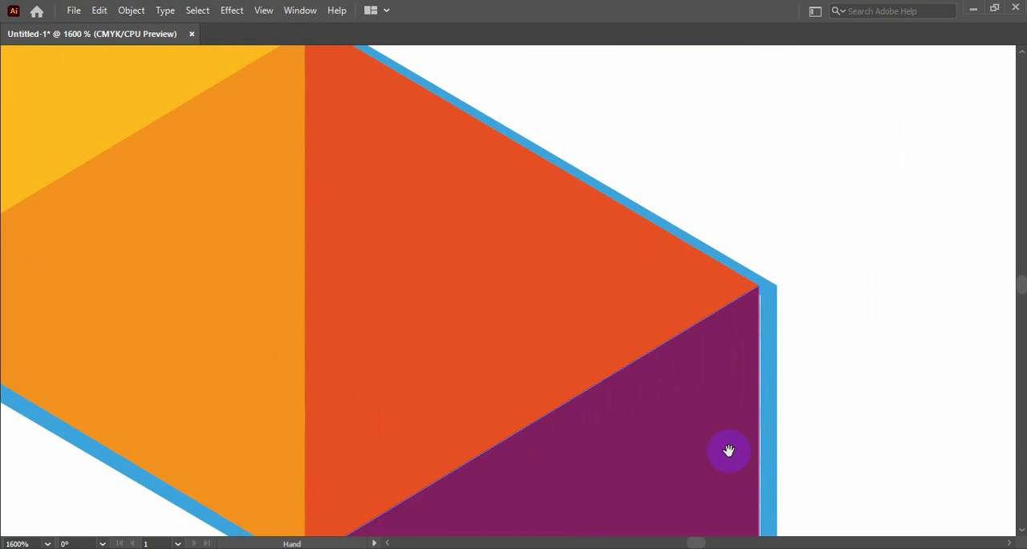
left_click(751, 305)
left_click_drag(443, 227, 752, 401)
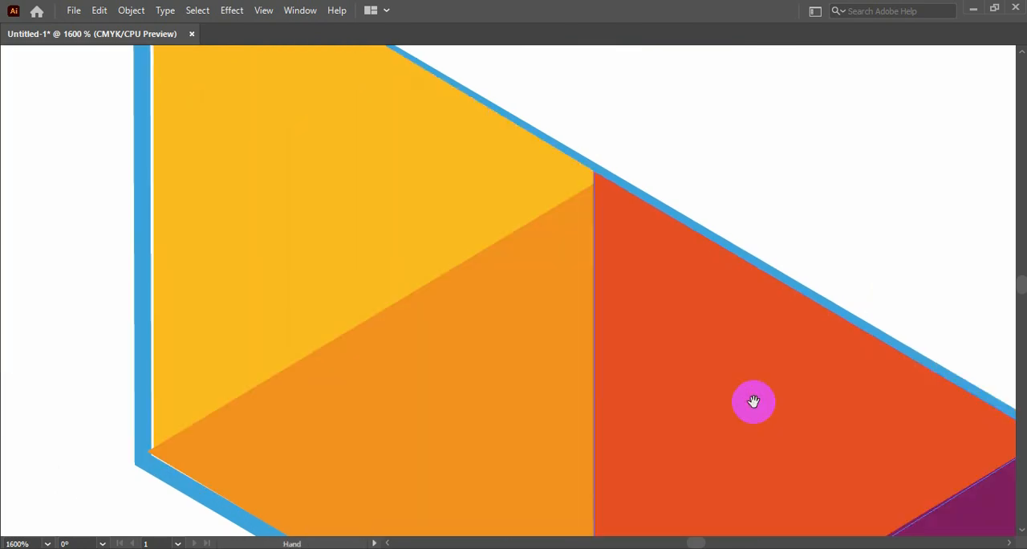
left_click_drag(338, 313, 475, 255)
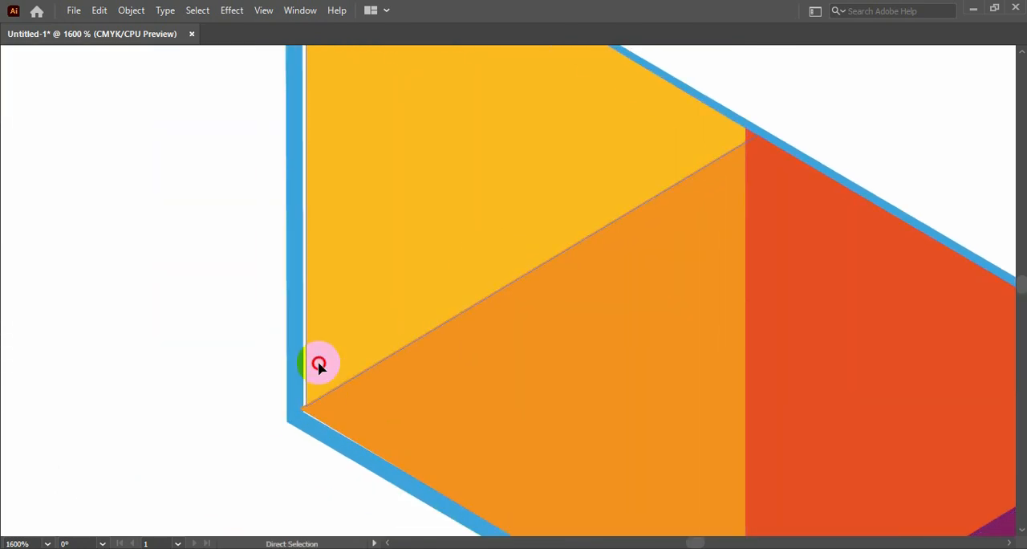
left_click_drag(304, 410, 298, 412)
Step: Select the emblem's blue outline, nudge it slightly, and bring it to the front of the colored triangles
left_click_drag(413, 238, 425, 525)
key("Tab")
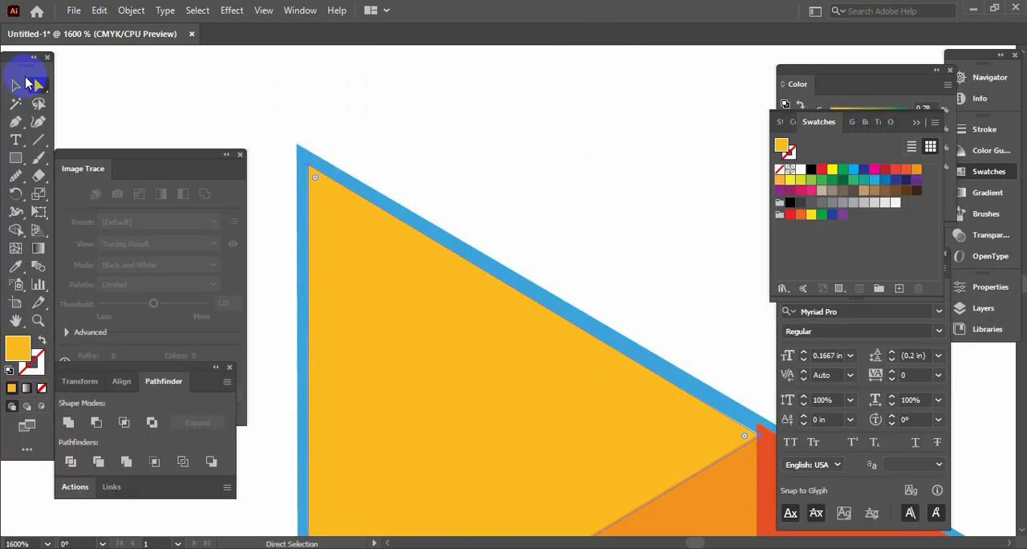
key("v")
key("Tab")
left_click(301, 161)
left_click_drag(302, 162, 310, 164)
right_click(308, 162)
mouse_move(395, 442)
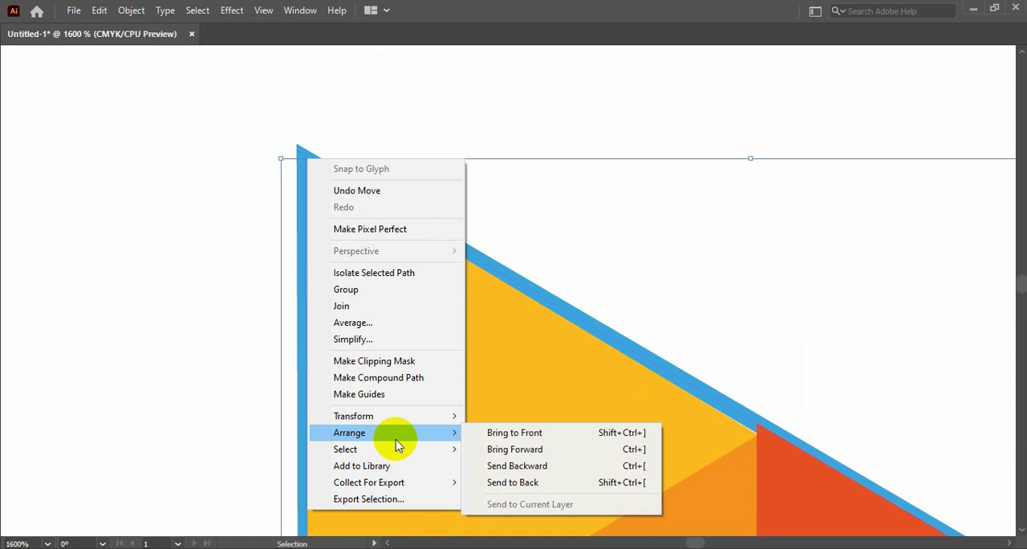
left_click(505, 437)
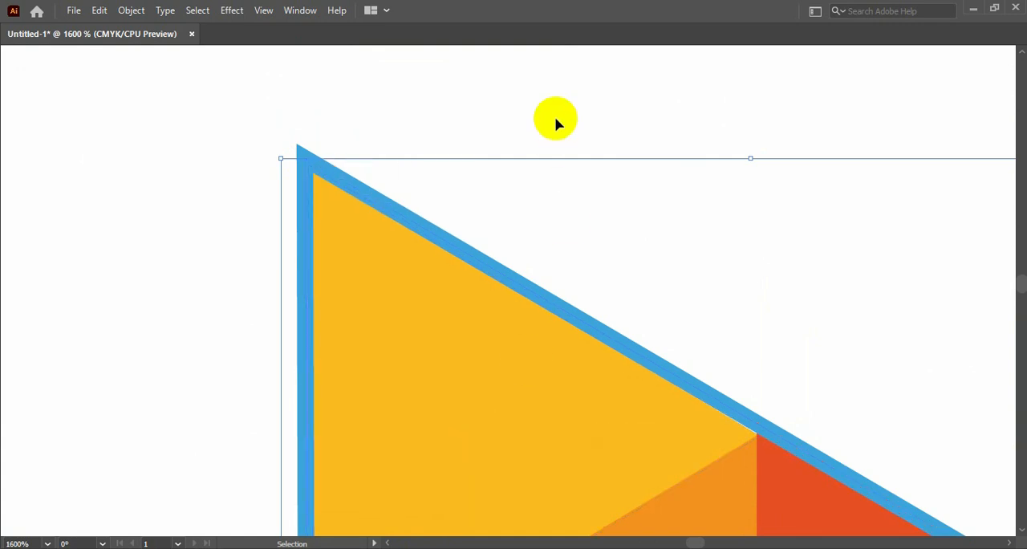
Step: Draw a near-square rectangle around the redrawn emblem, with its lower edge level with the red reference background's
key("a")
key("ctrl+0")
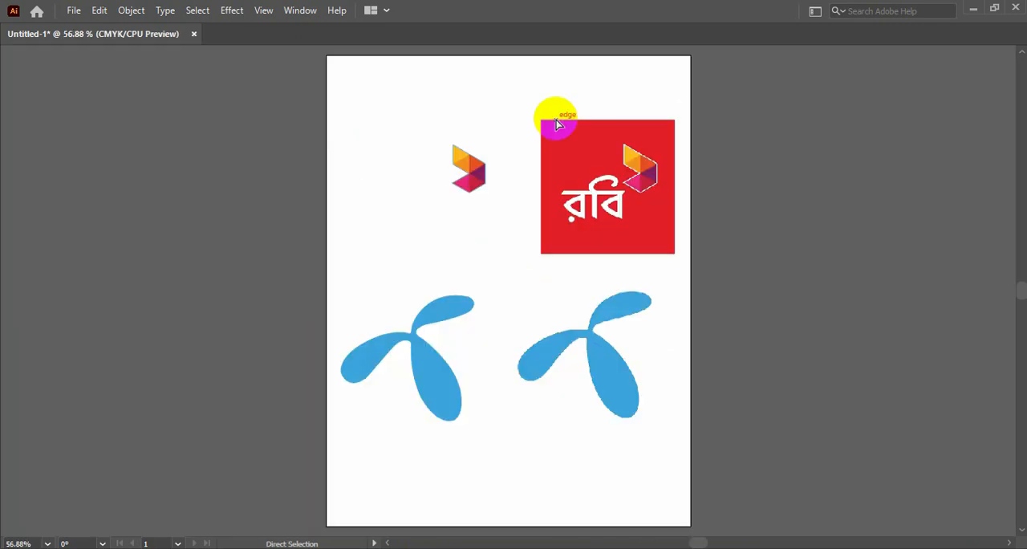
key("ctrl+plus")
key("ctrl+plus")
key("v")
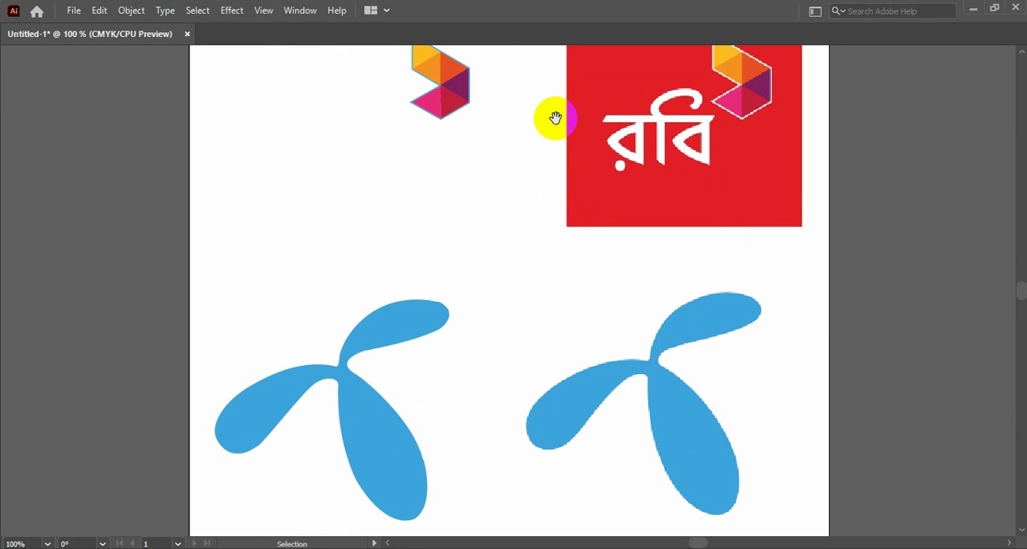
left_click_drag(556, 119, 608, 225)
key("Tab")
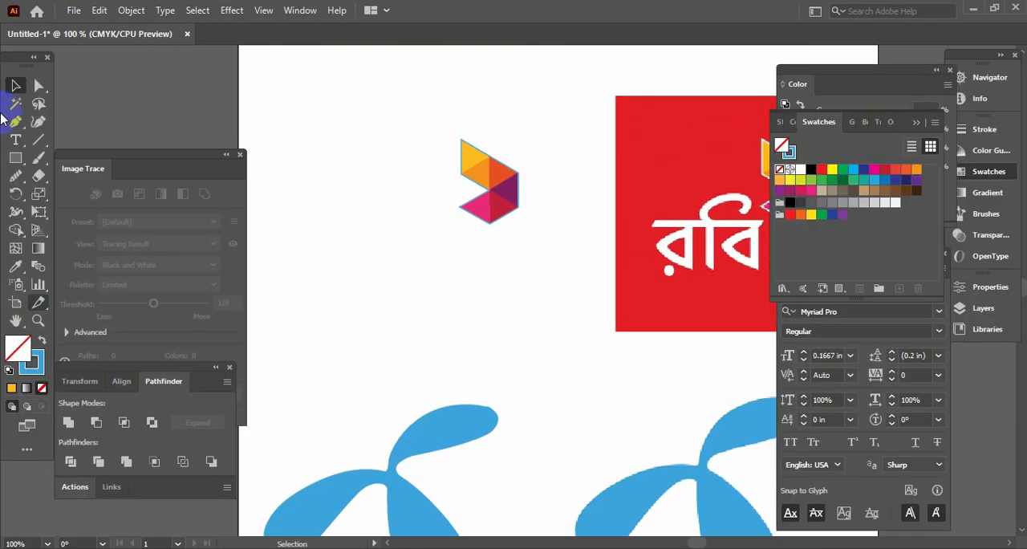
left_click(16, 157)
key("Tab")
left_click_drag(346, 88, 575, 330)
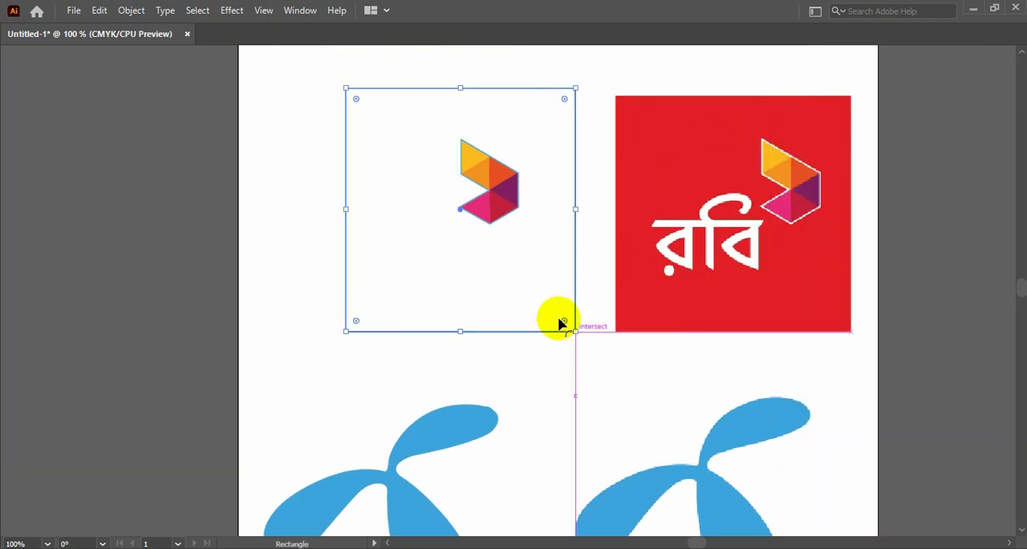
Step: Give the new background rectangle the red fill sampled from the reference logo's background, with no stroke
key("Tab")
left_click(42, 340)
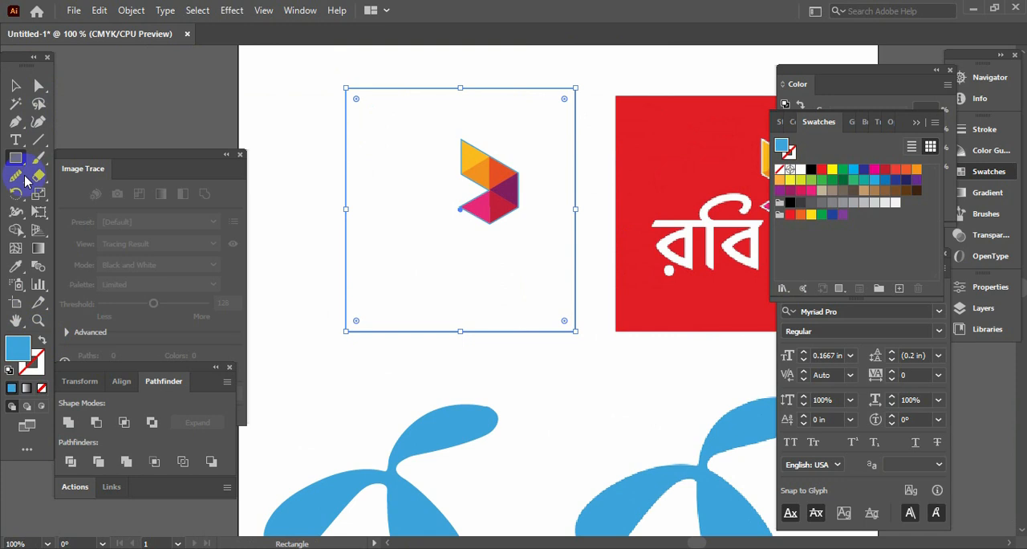
left_click(15, 85)
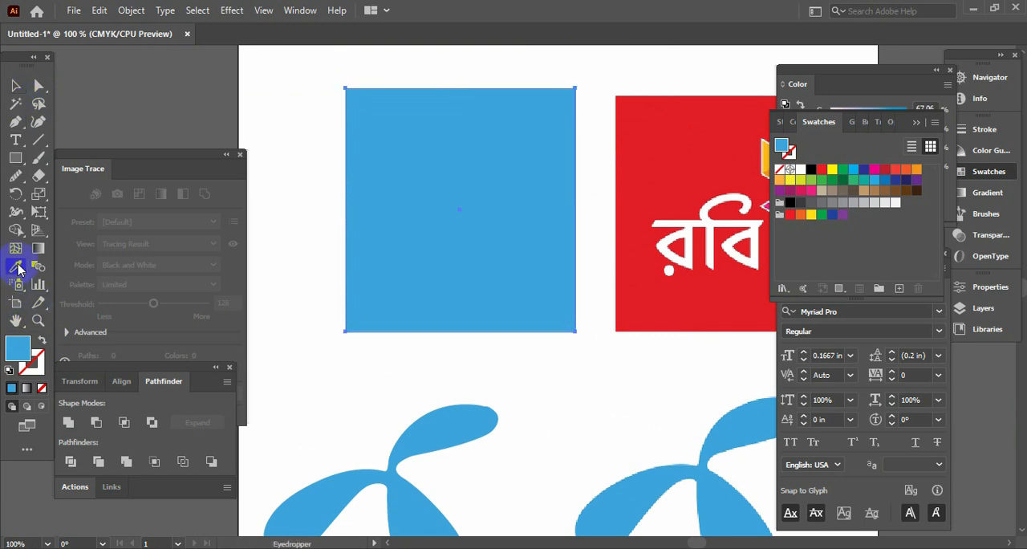
key("Tab")
left_click(664, 166)
key("Tab")
key("v")
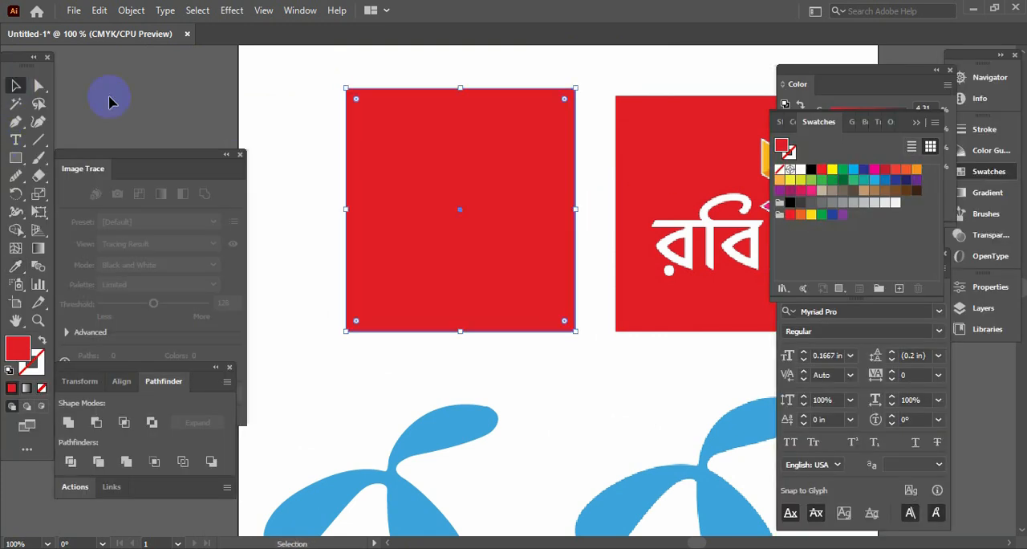
Step: Send the red background rectangle behind the redrawn emblem's colored triangles and outline
key("Tab")
right_click(404, 126)
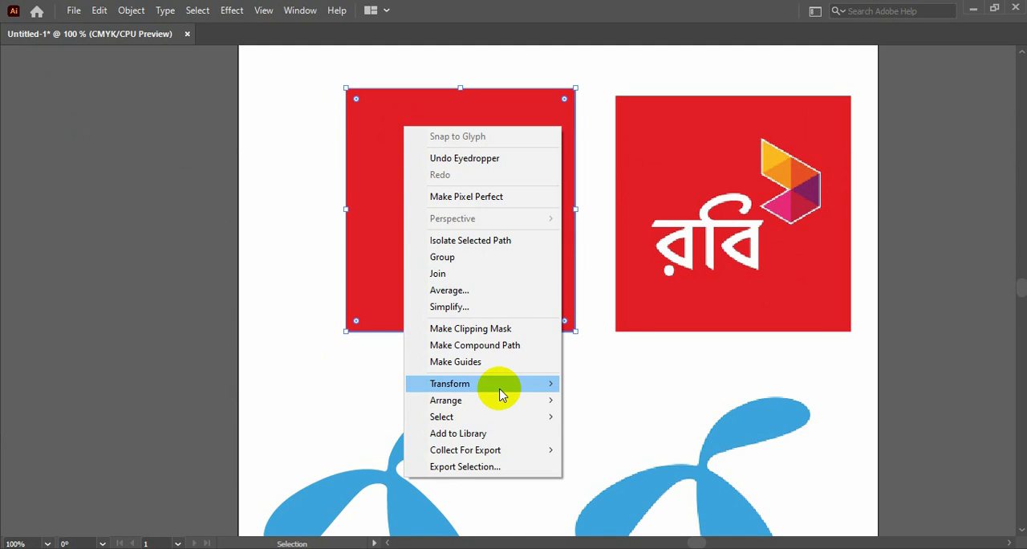
mouse_move(518, 402)
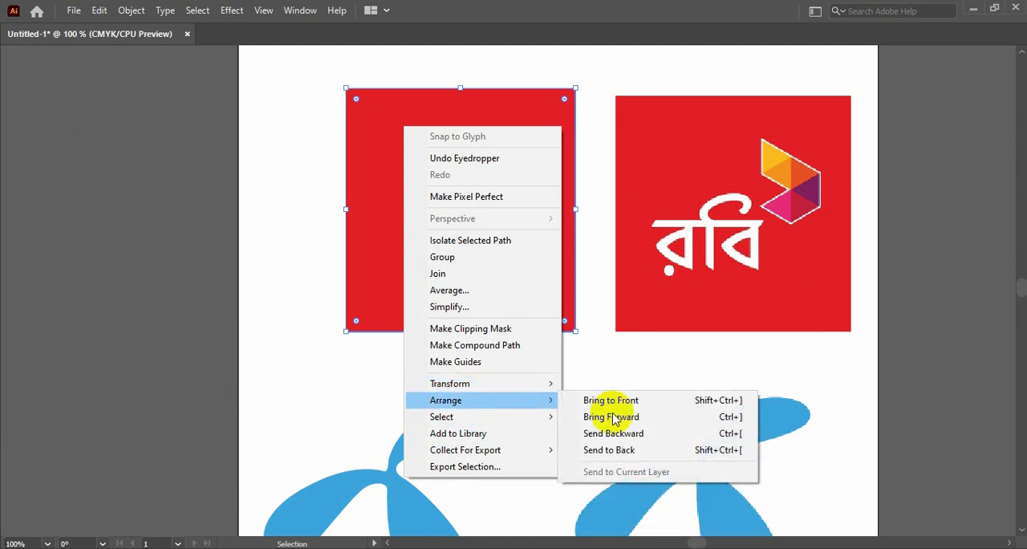
left_click(608, 450)
key("Tab")
left_click(593, 319)
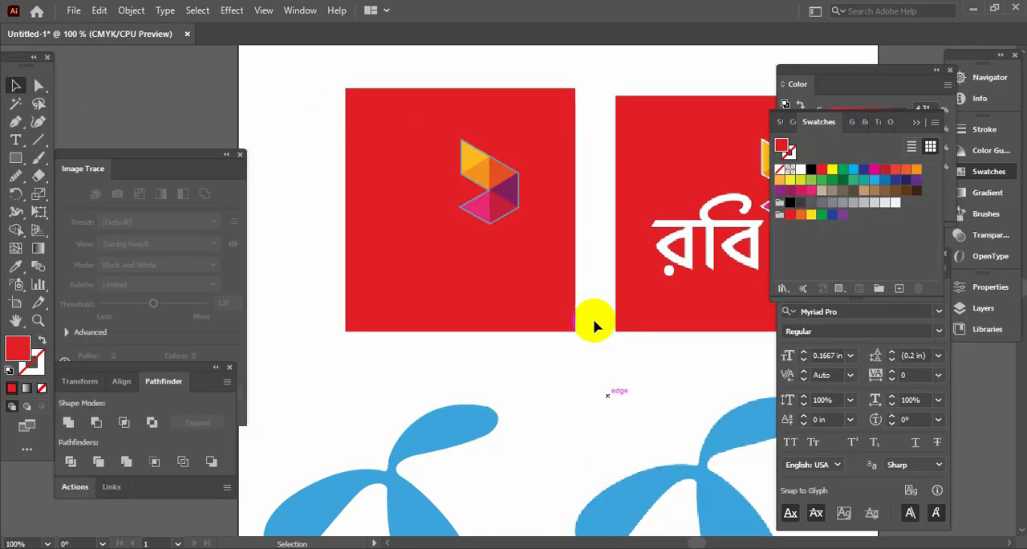
Step: Recolor the redrawn emblem's outline stroke to a very pale pink with about 20% magenta
key("Tab")
key("Tab")
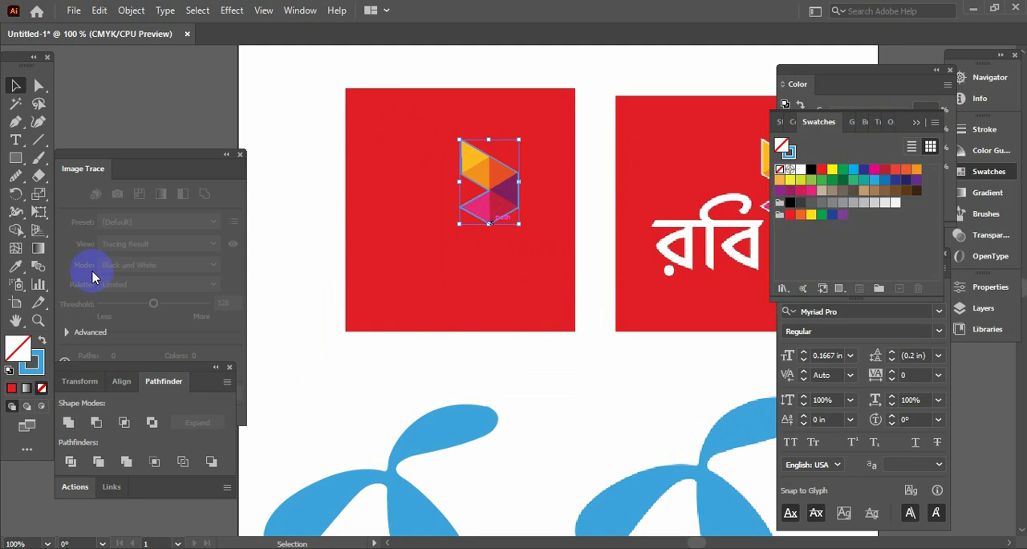
left_click(40, 362)
left_click_drag(844, 112, 725, 88)
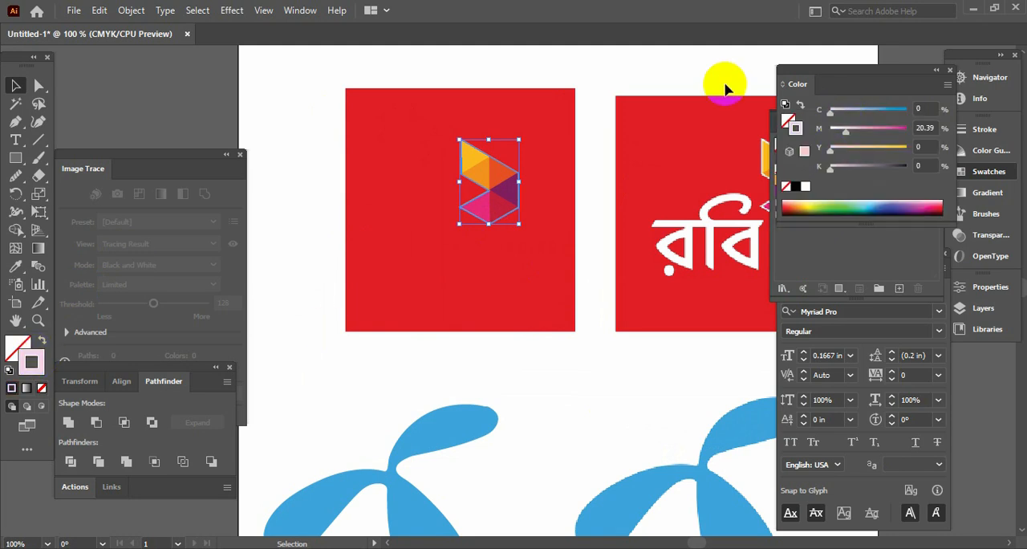
left_click(415, 83)
key("Tab")
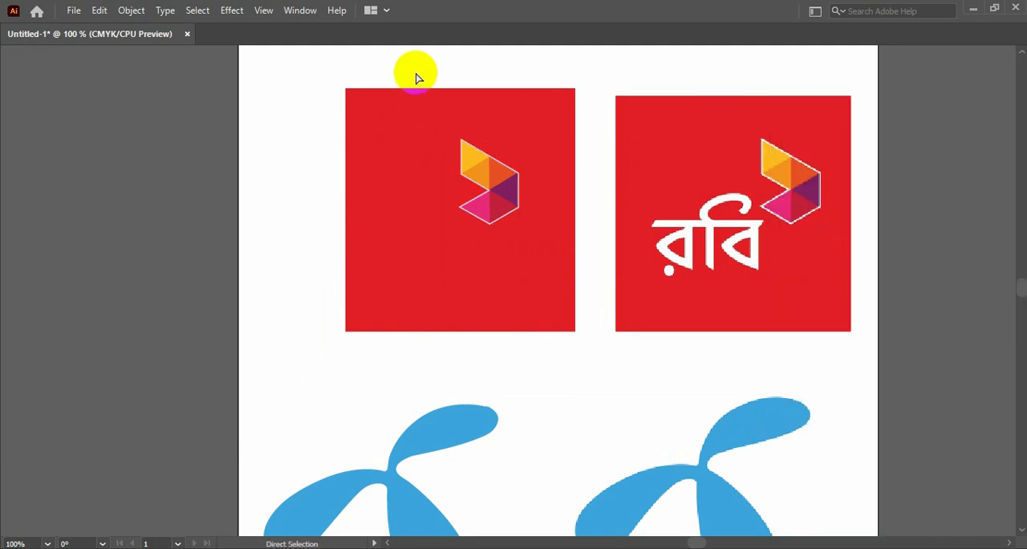
Step: Add the text "Robi" on the red background below the redrawn emblem
key("ctrl+plus")
key("ctrl+plus")
left_click_drag(546, 137, 464, 327)
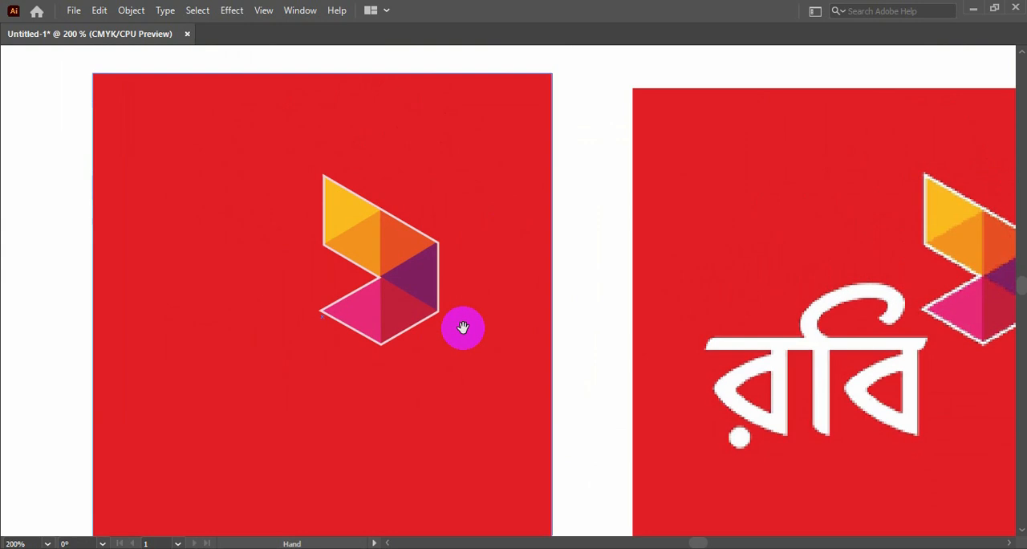
left_click_drag(733, 321, 623, 317)
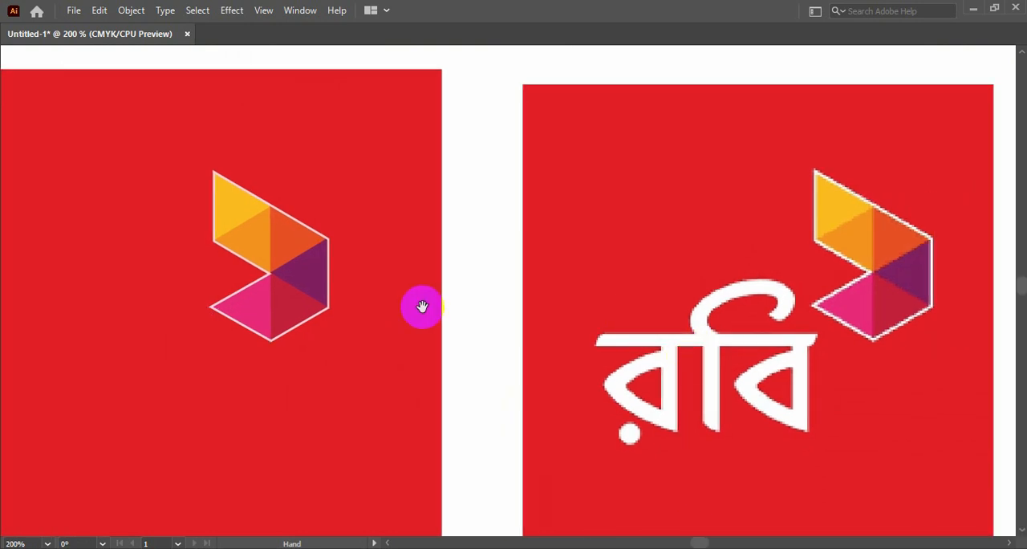
left_click_drag(388, 296, 626, 273)
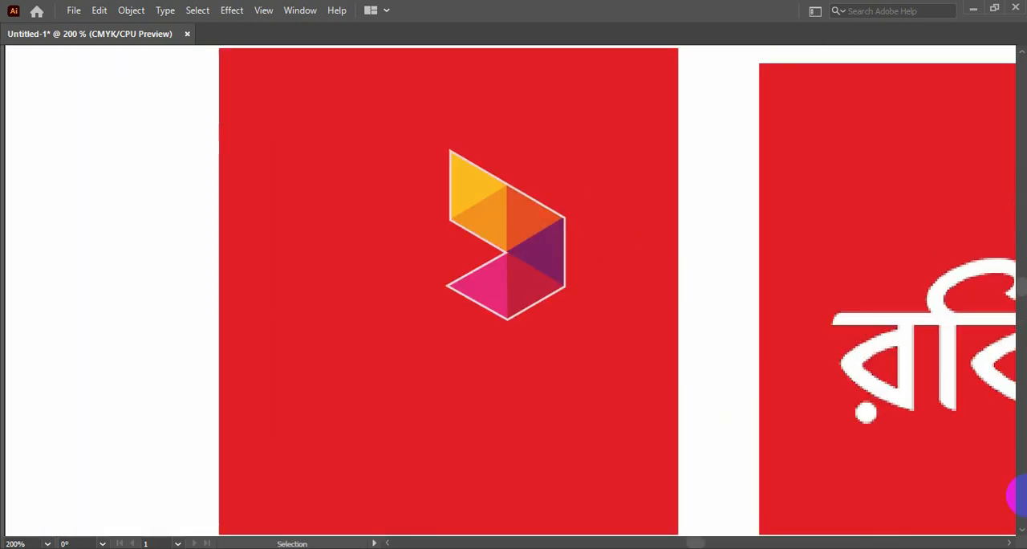
key("Tab")
left_click(19, 142)
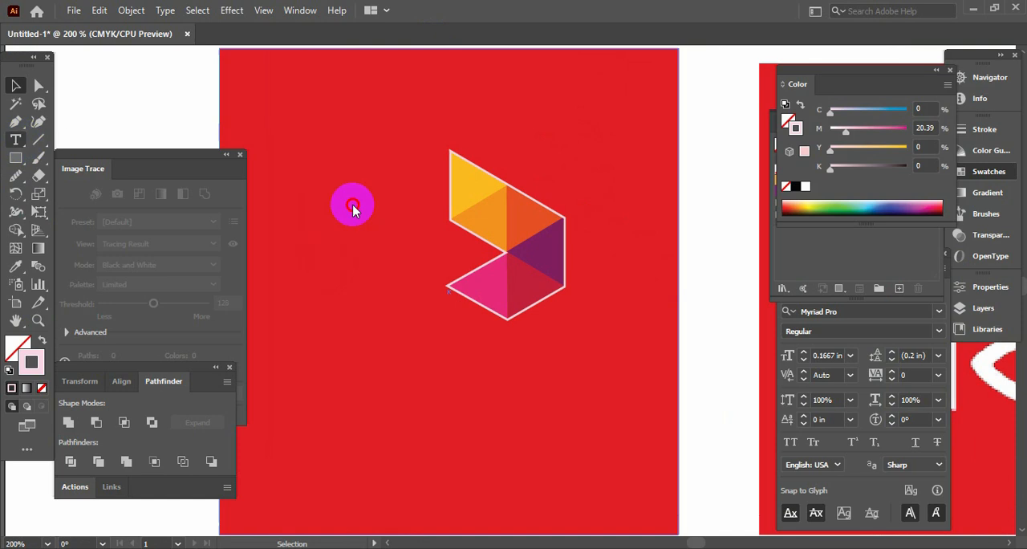
left_click(409, 427)
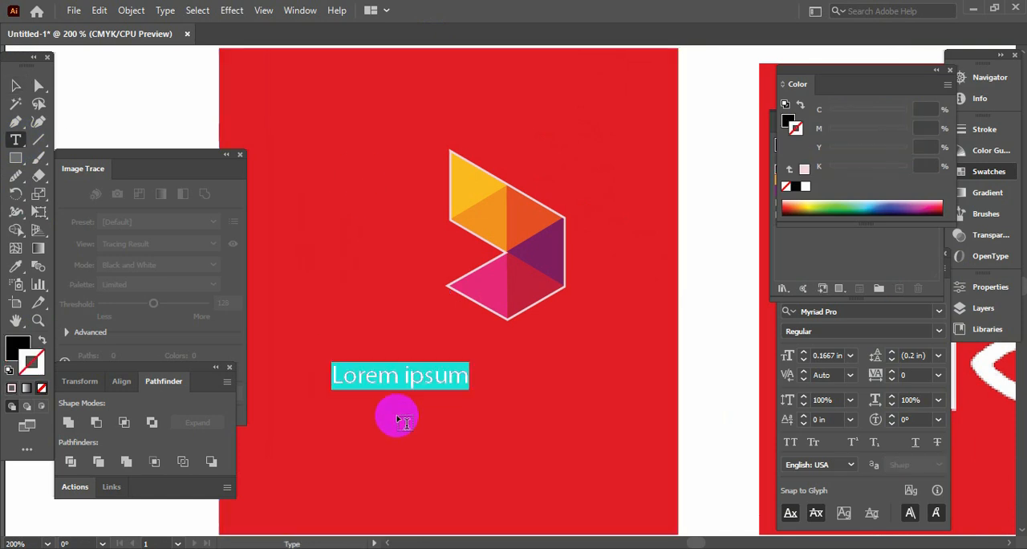
type("Robi")
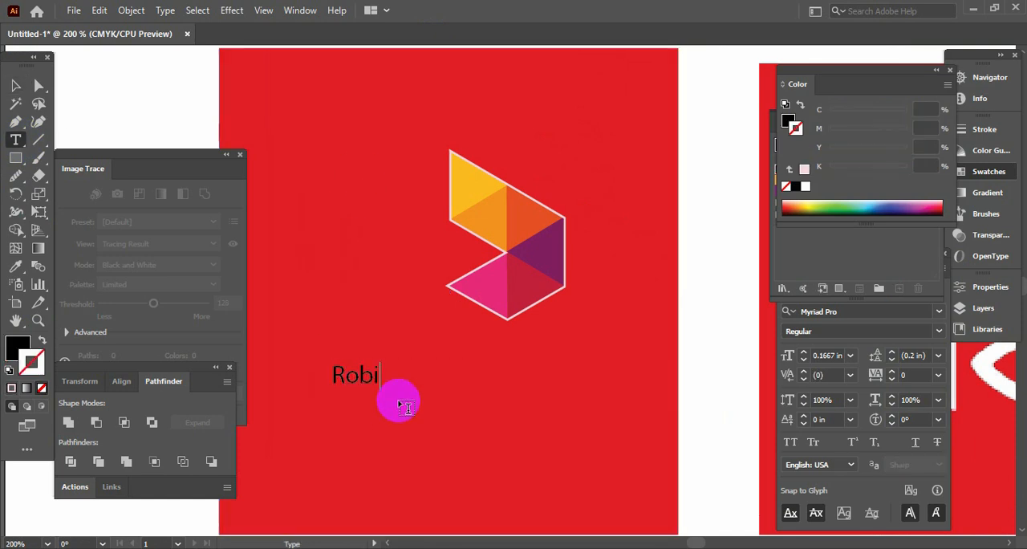
key("Escape")
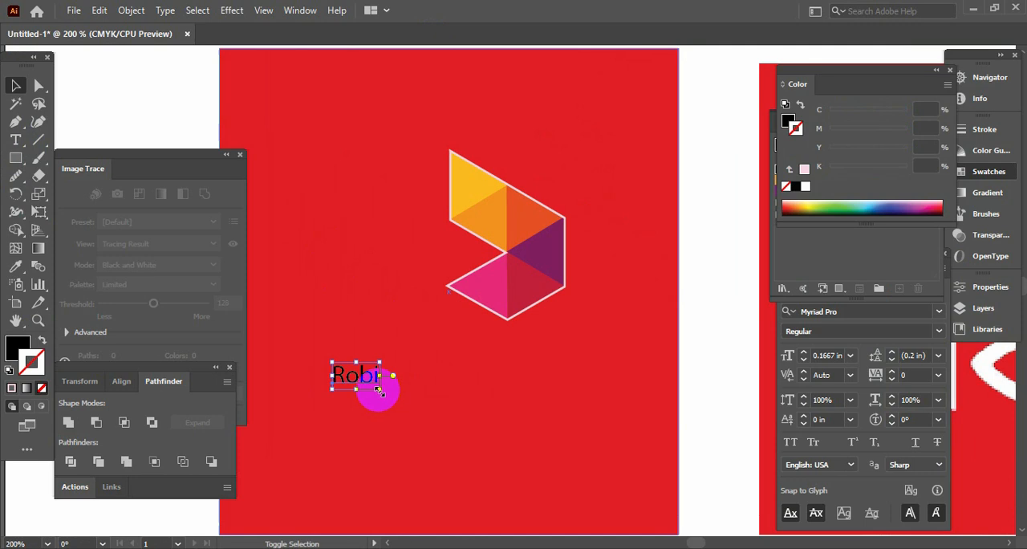
Step: Set the "Robi" text in MS Reference Sans Serif at about 0.5 in and place it just under the emblem's lower tip
left_click_drag(388, 390, 522, 479)
left_click_drag(468, 420, 438, 381)
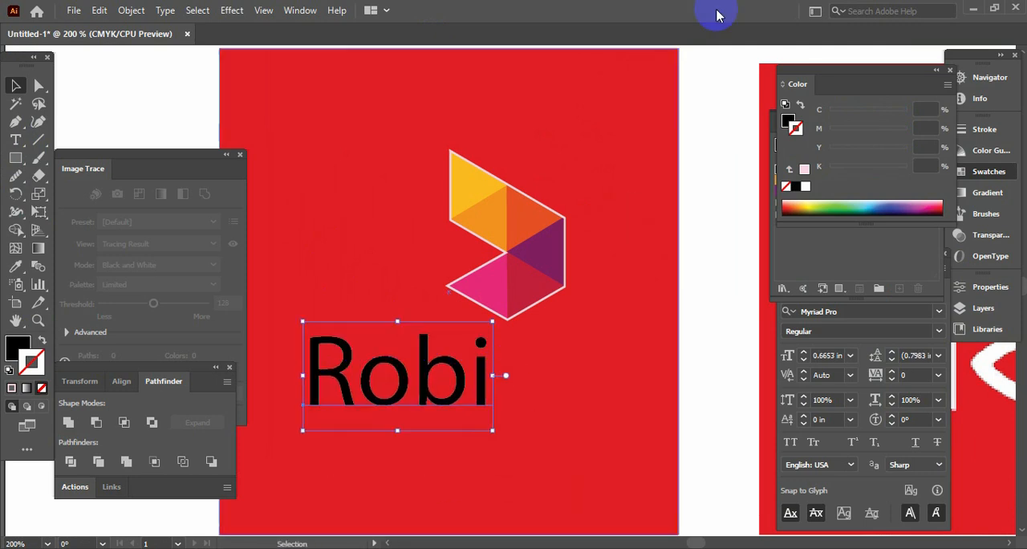
left_click(846, 306)
key("Up")
key("Up")
key("Up")
key("Up")
key("Up")
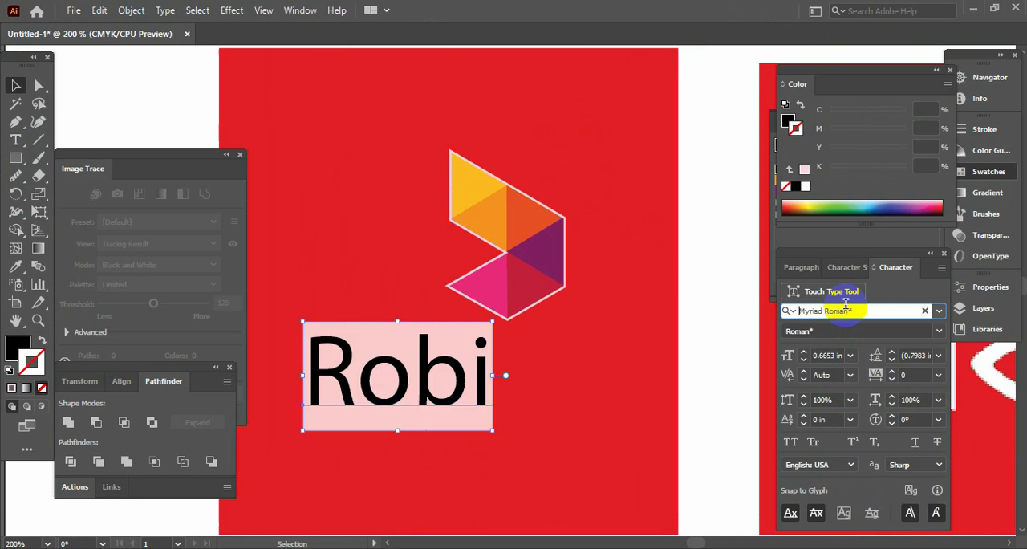
key("Up")
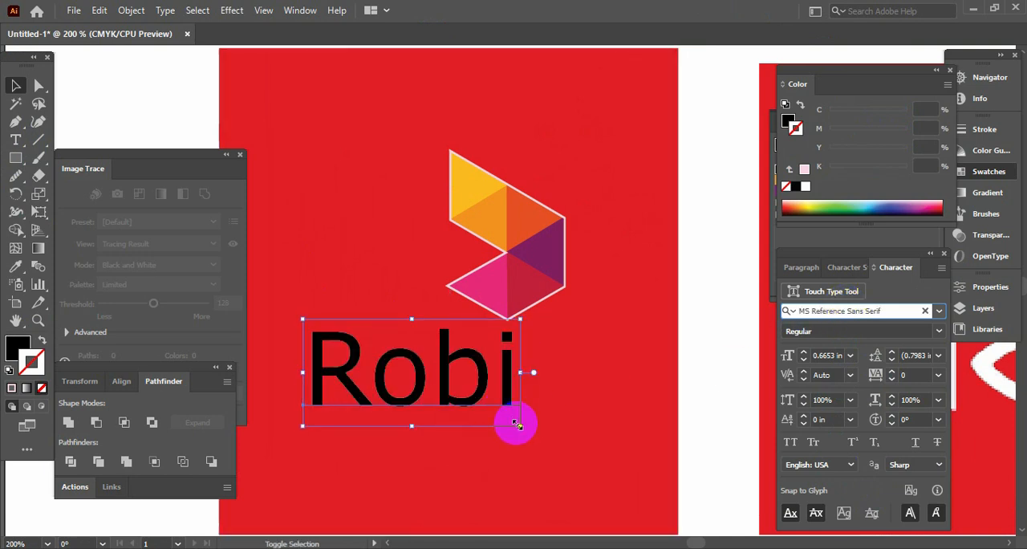
left_click_drag(521, 425, 487, 399)
left_click_drag(458, 359, 491, 359)
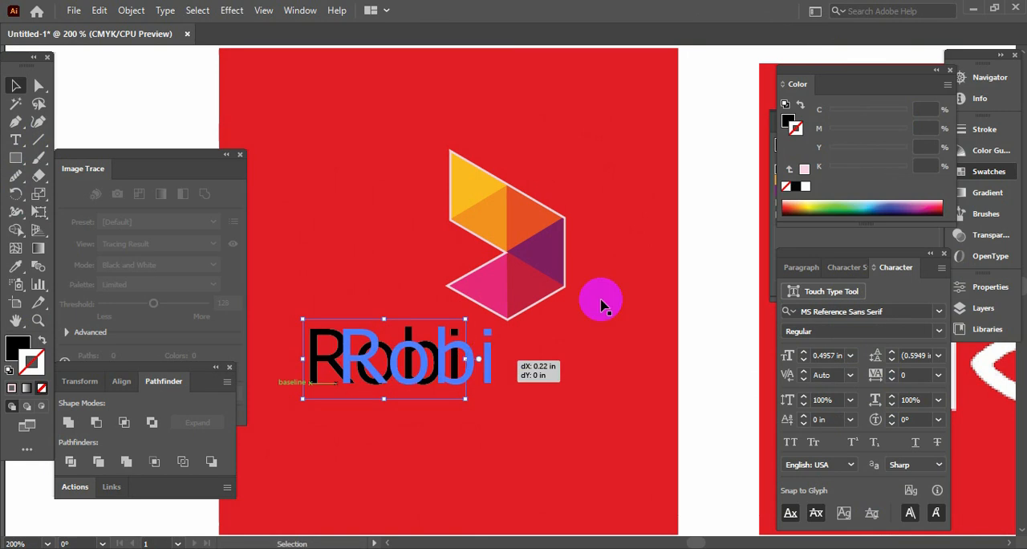
Step: Give the "Robi" text a white fill and no stroke
left_click(805, 187)
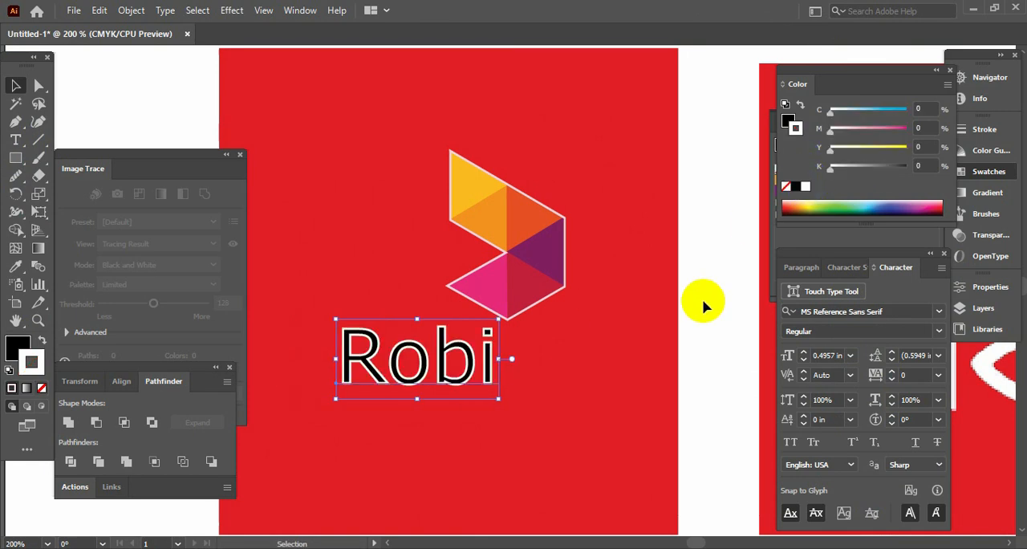
left_click(42, 341)
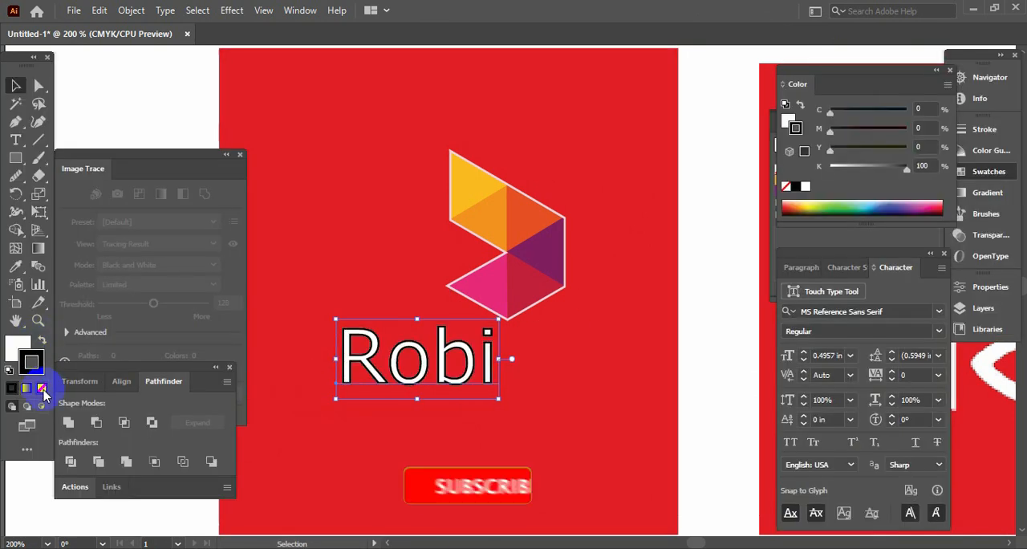
key("Tab")
left_click(715, 343)
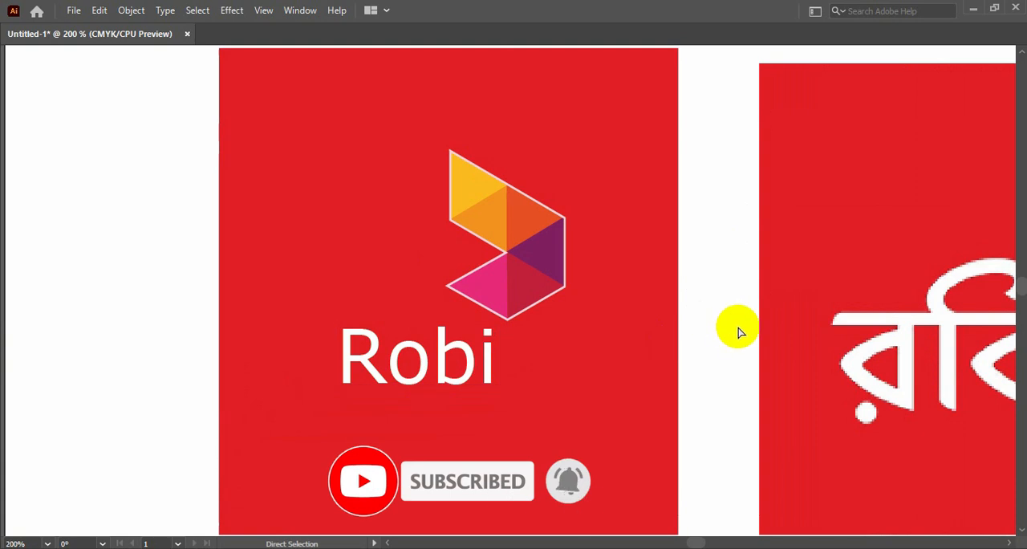
Step: Scale up the whole redrawn Robi logo proportionally and move it above the redrawn Grameenphone logo, lining up their left edges
key("ctrl+0")
key("v")
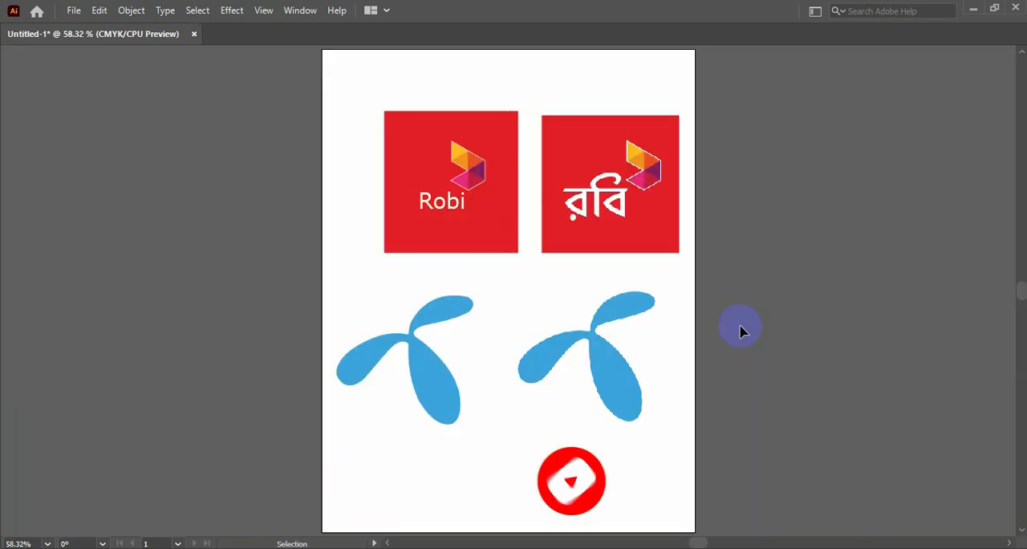
left_click_drag(347, 89, 523, 265)
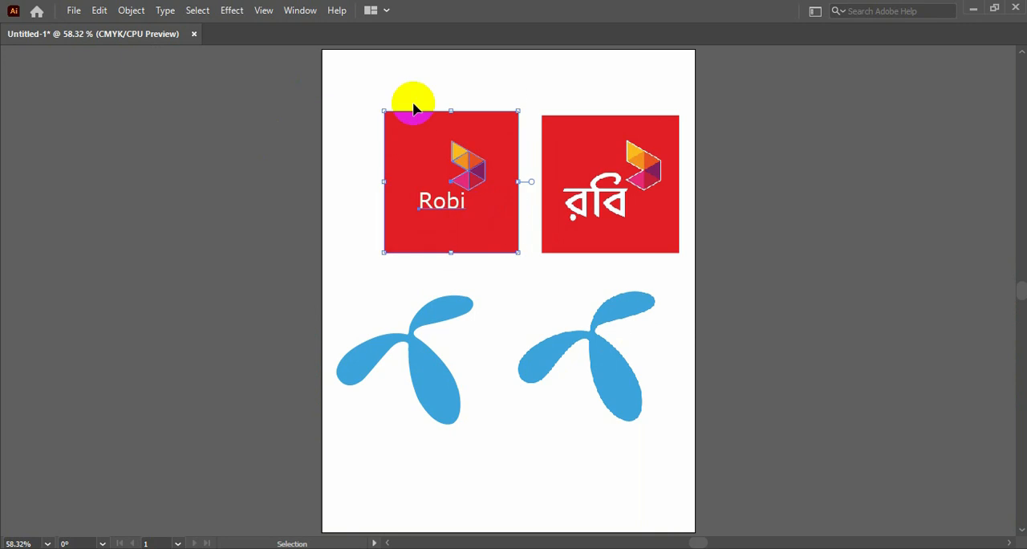
left_click_drag(383, 111, 357, 82)
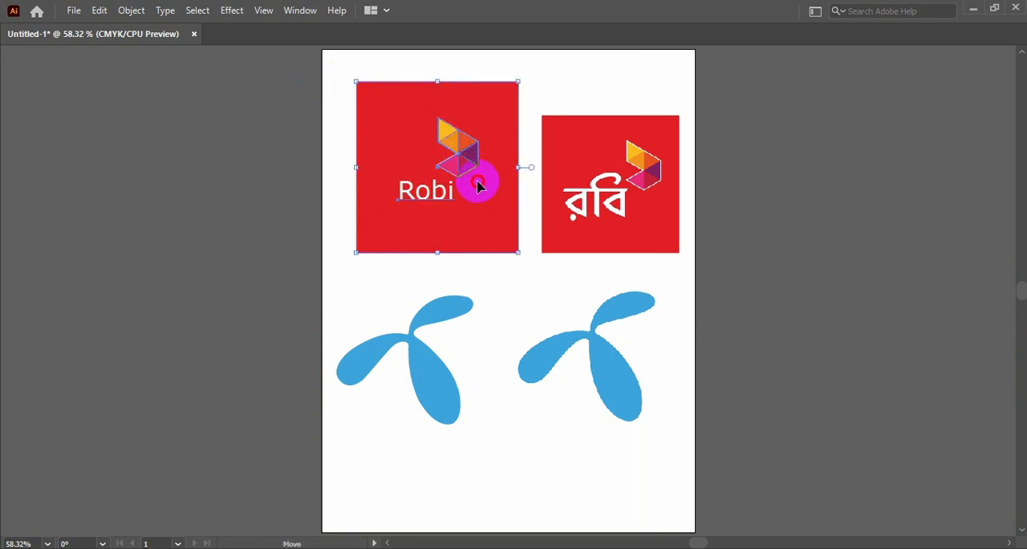
left_click_drag(477, 179, 458, 198)
left_click(844, 265)
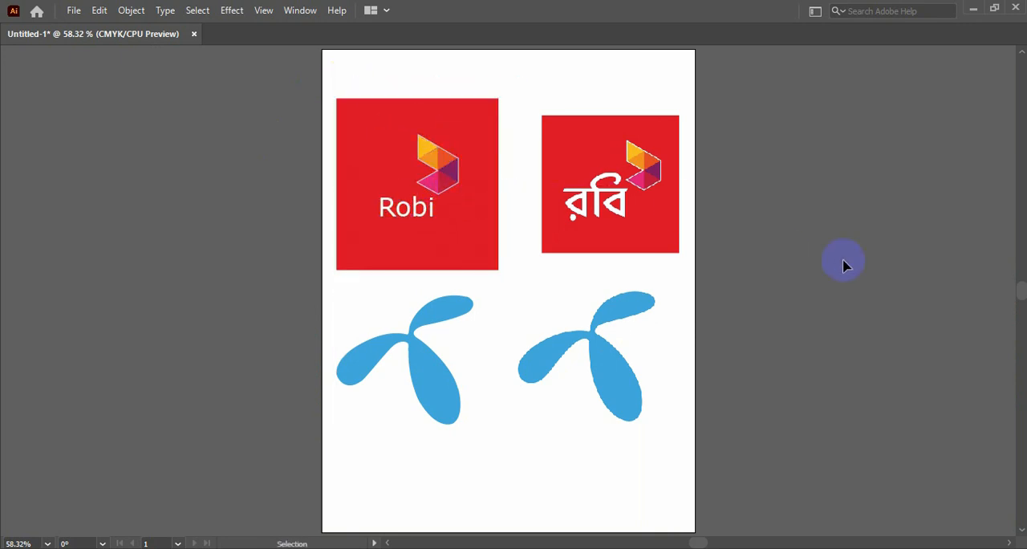